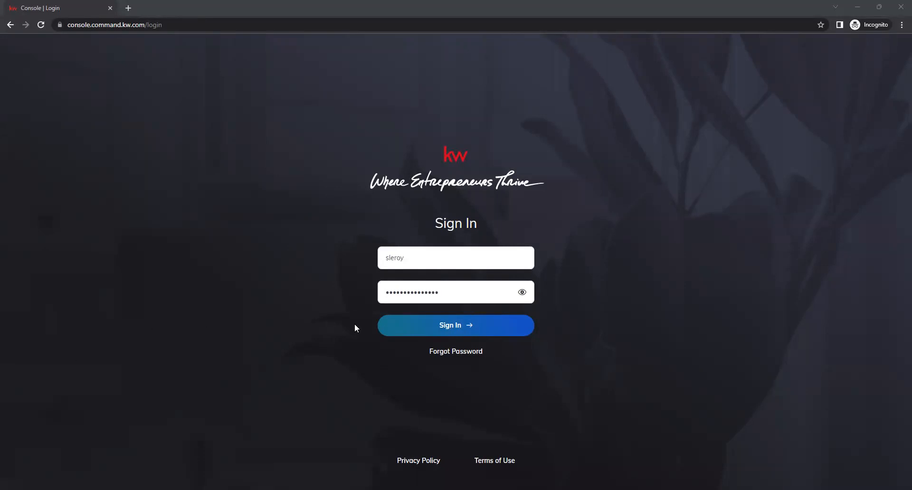
Sign in to KW Command with the entered username and password
{"action": "left_click", "coordinate": [444, 327]}
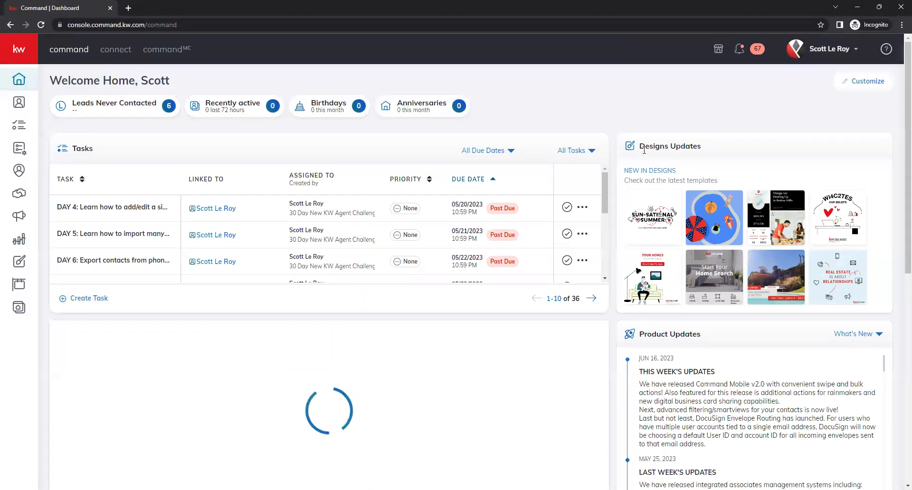
Go through account Settings and Connect Settings to the Marketing Profile page
{"action": "left_click", "coordinate": [814, 56]}
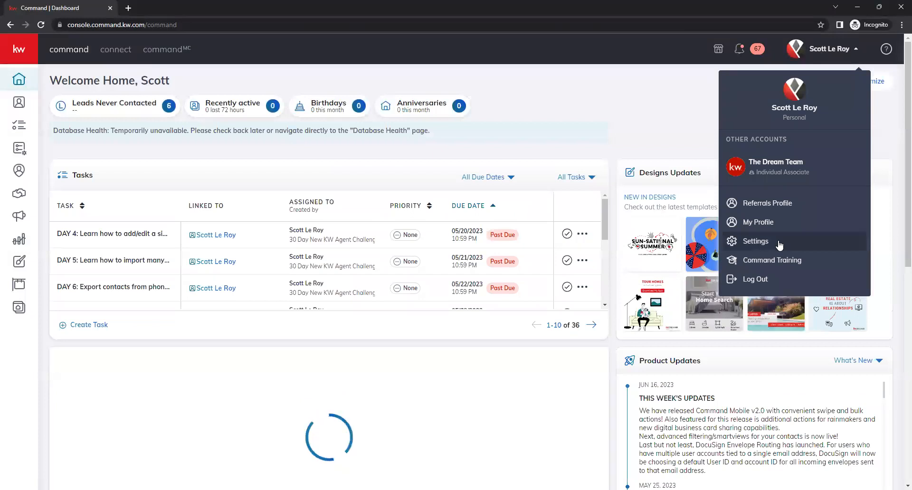
{"action": "left_click", "coordinate": [779, 243]}
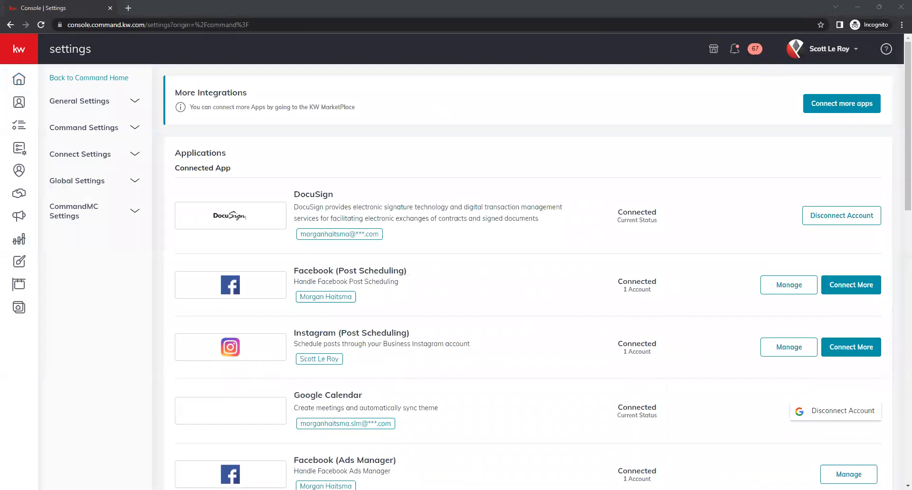
{"action": "left_click", "coordinate": [123, 158]}
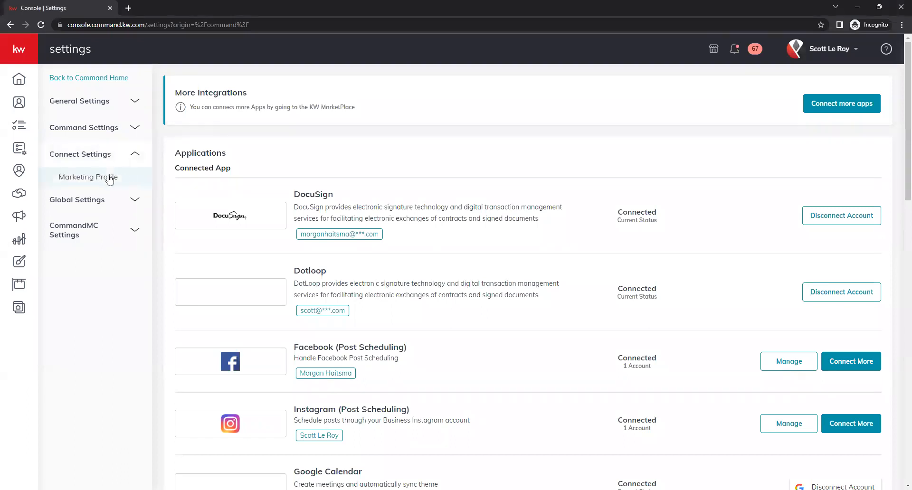
{"action": "left_click", "coordinate": [108, 179]}
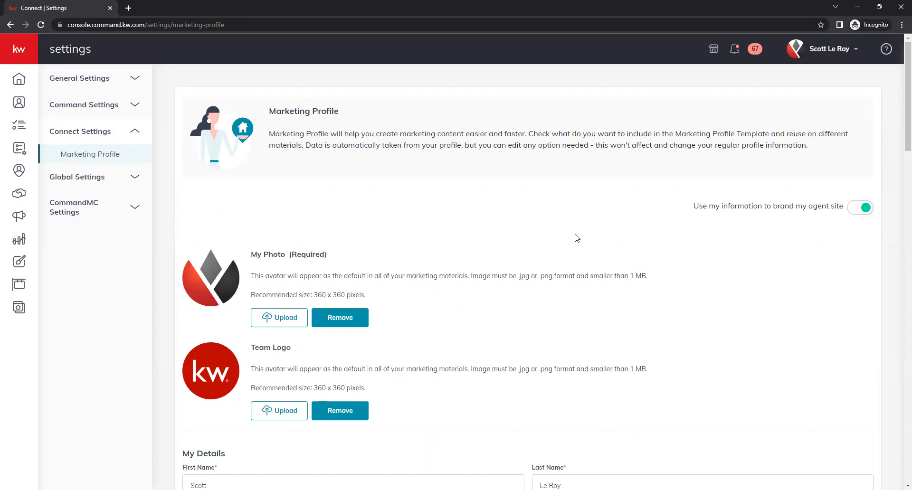
{"action": "scroll", "coordinate": [554, 237], "scroll_direction": "down", "scroll_amount": 1}
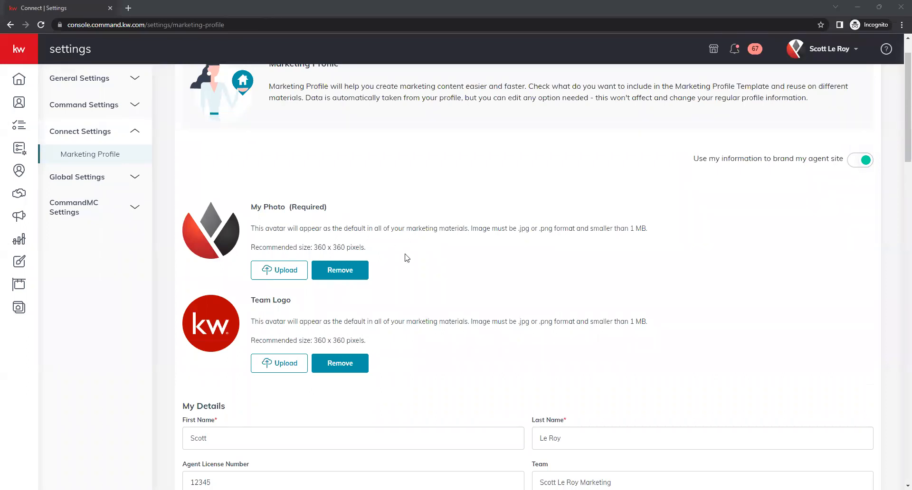
{"action": "scroll", "coordinate": [404, 261], "scroll_direction": "down", "scroll_amount": 1}
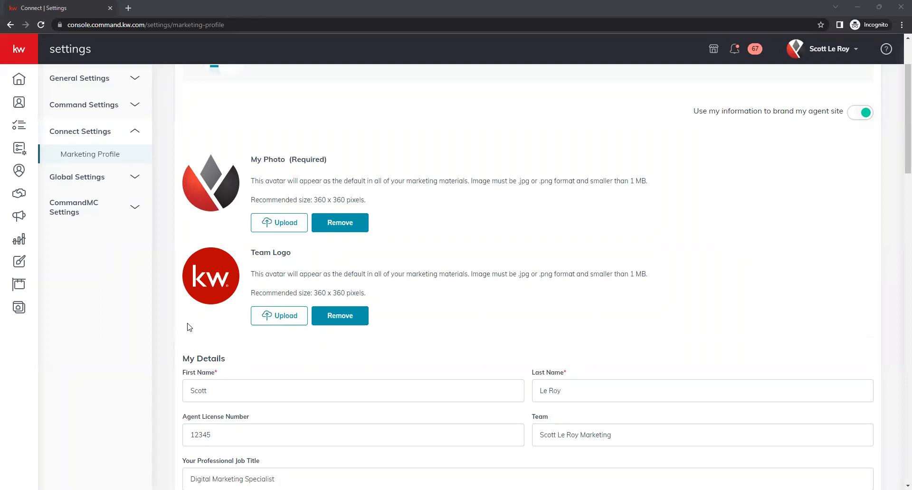
{"action": "scroll", "coordinate": [167, 316], "scroll_direction": "down", "scroll_amount": 1}
{"action": "scroll", "coordinate": [167, 317], "scroll_direction": "down", "scroll_amount": 3}
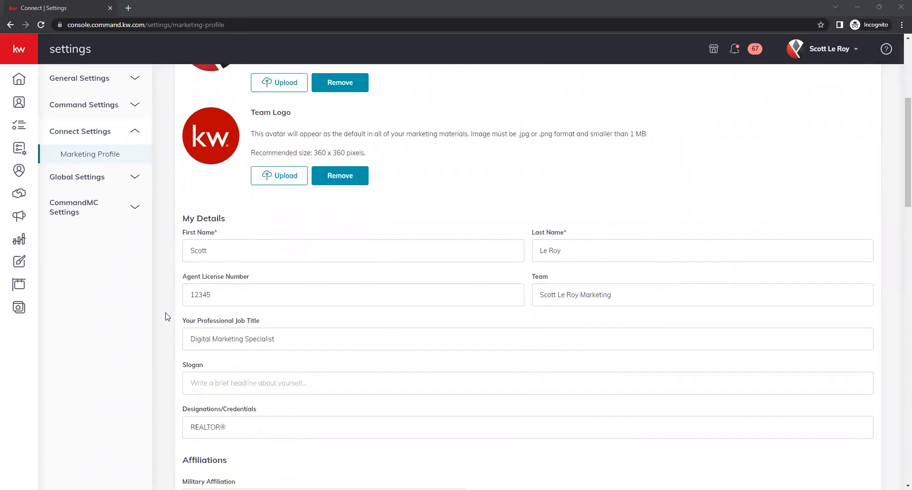
{"action": "scroll", "coordinate": [170, 306], "scroll_direction": "down", "scroll_amount": 3}
{"action": "scroll", "coordinate": [171, 302], "scroll_direction": "up", "scroll_amount": 1}
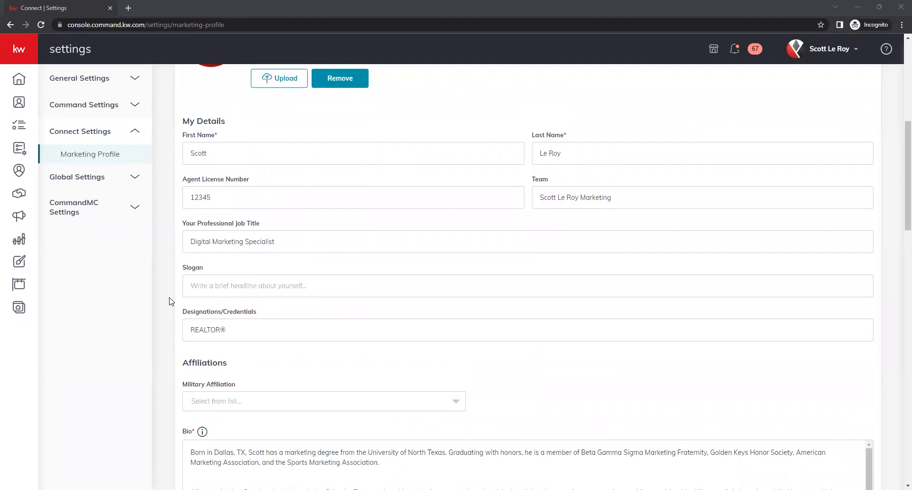
{"action": "scroll", "coordinate": [220, 317], "scroll_direction": "up", "scroll_amount": 2}
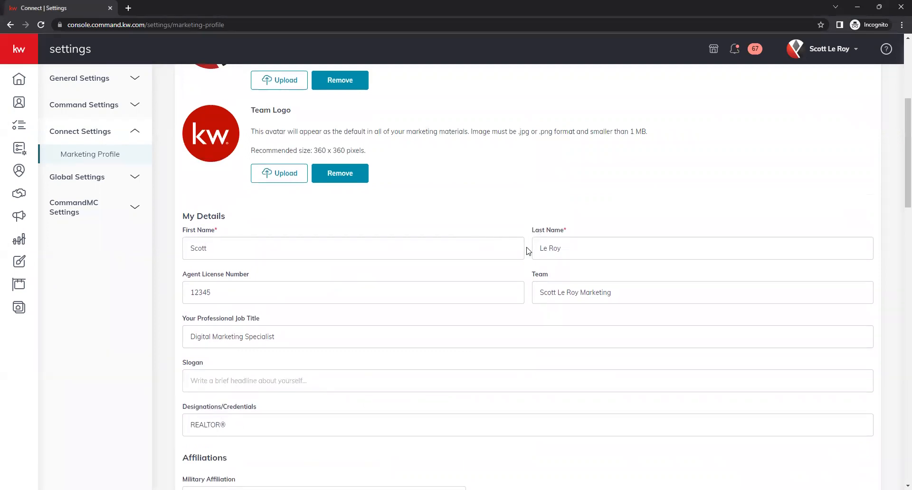
{"action": "scroll", "coordinate": [530, 251], "scroll_direction": "down", "scroll_amount": 1}
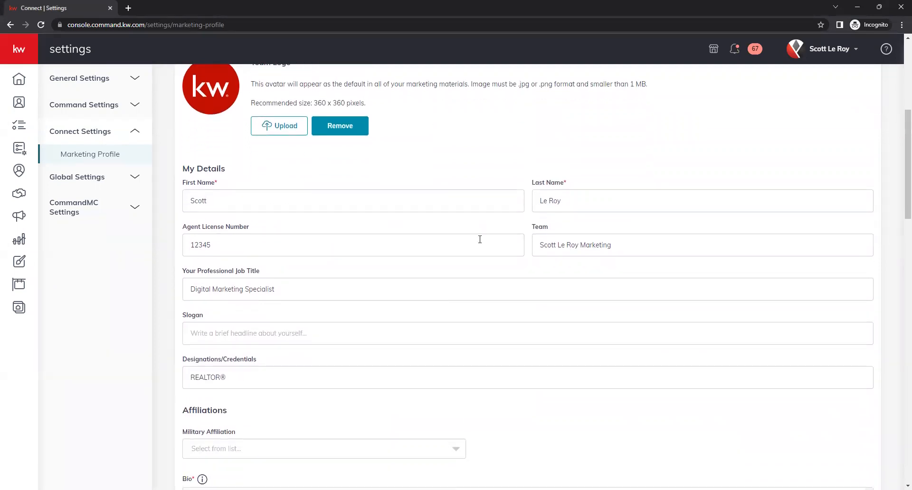
{"action": "left_click", "coordinate": [264, 239]}
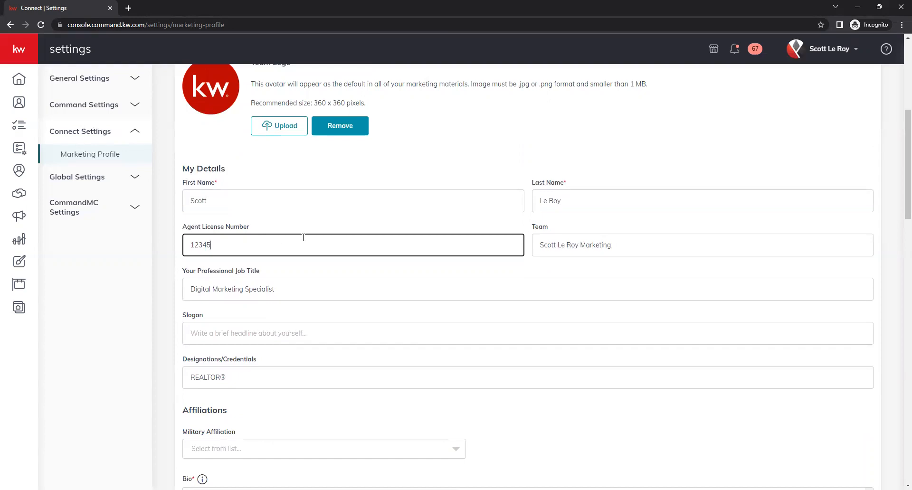
{"action": "left_click", "coordinate": [608, 247]}
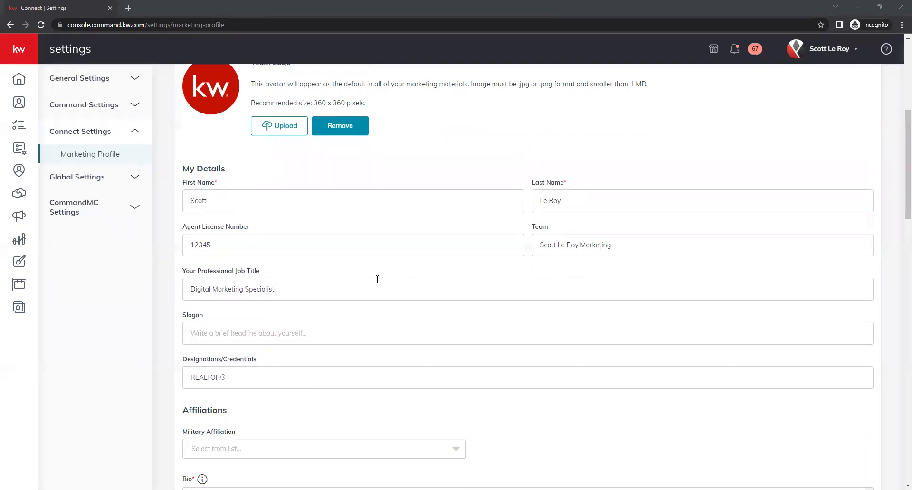
{"action": "scroll", "coordinate": [374, 278], "scroll_direction": "down", "scroll_amount": 1}
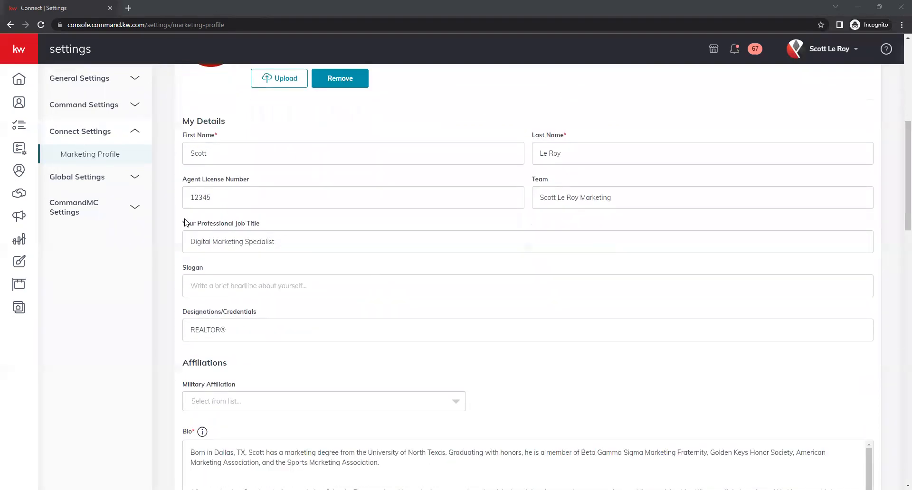
{"action": "left_click", "coordinate": [346, 243]}
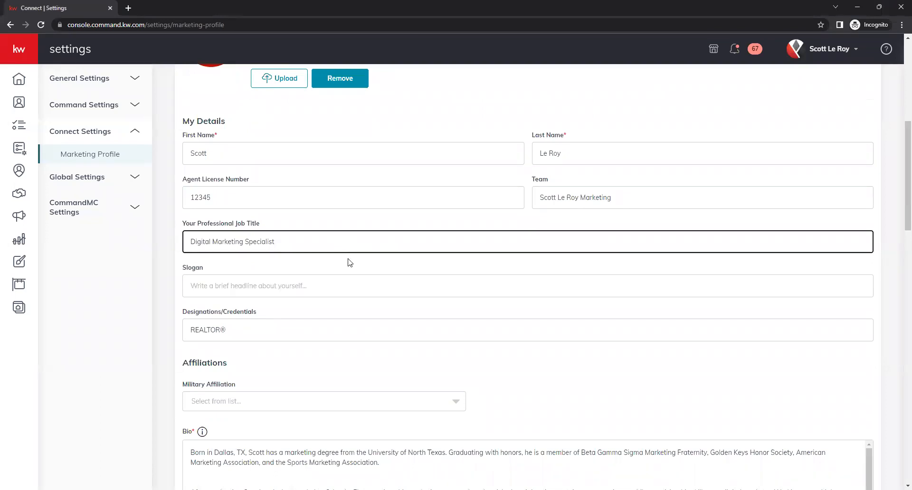
{"action": "left_click", "coordinate": [310, 286]}
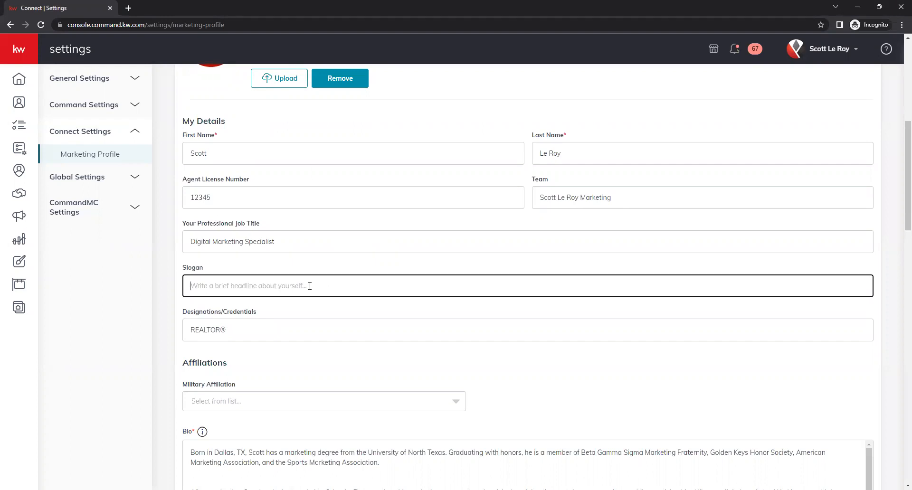
{"action": "scroll", "coordinate": [309, 286], "scroll_direction": "down", "scroll_amount": 1}
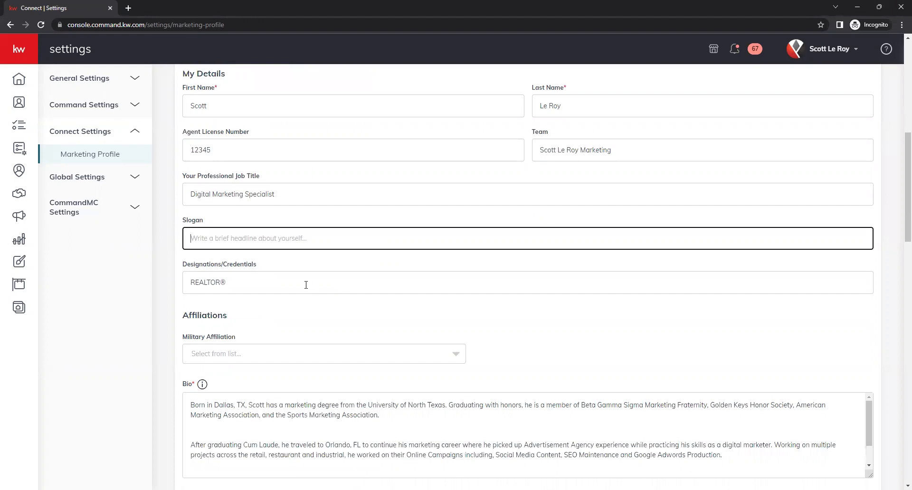
{"action": "left_click", "coordinate": [241, 265]}
{"action": "left_click", "coordinate": [287, 269]}
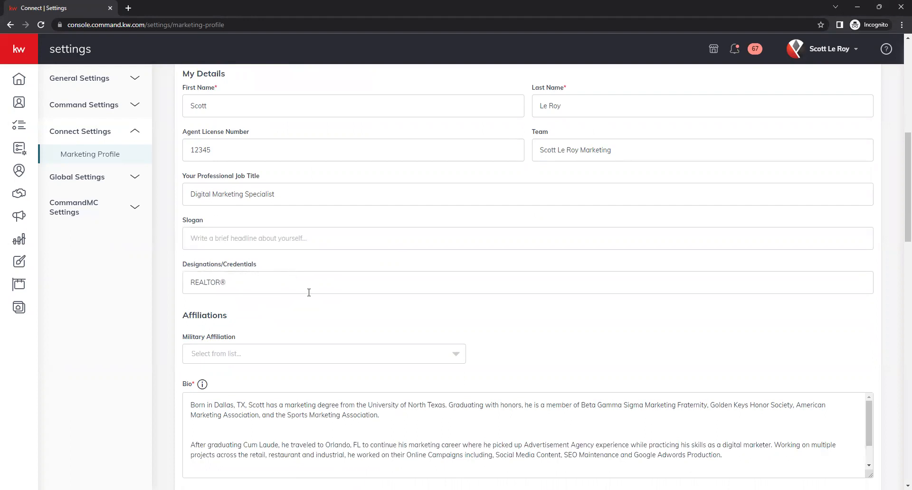
{"action": "left_click_drag", "start_coordinate": [227, 284], "coordinate": [230, 283]}
{"action": "key", "text": "BackSpace"}
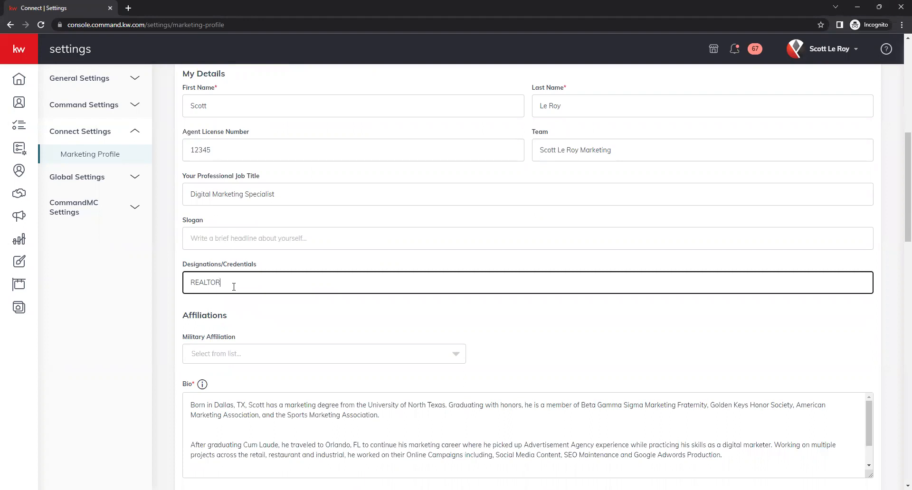
{"action": "key", "text": "ctrl+z"}
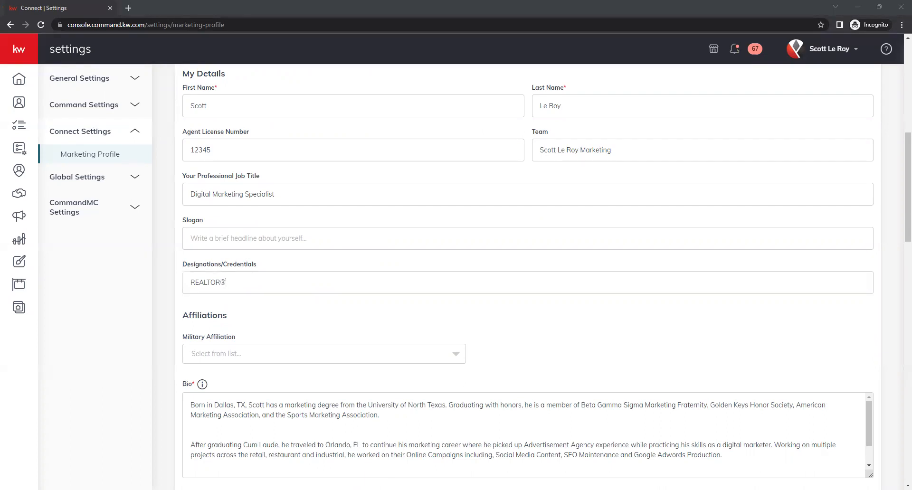
Set the Military Affiliation to Active Duty Military
{"action": "scroll", "coordinate": [249, 292], "scroll_direction": "down", "scroll_amount": 1}
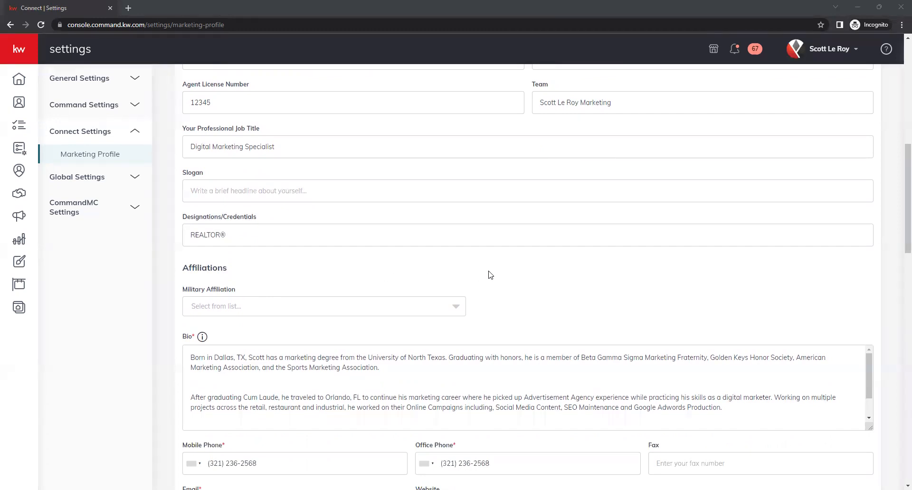
{"action": "scroll", "coordinate": [539, 268], "scroll_direction": "down", "scroll_amount": 2}
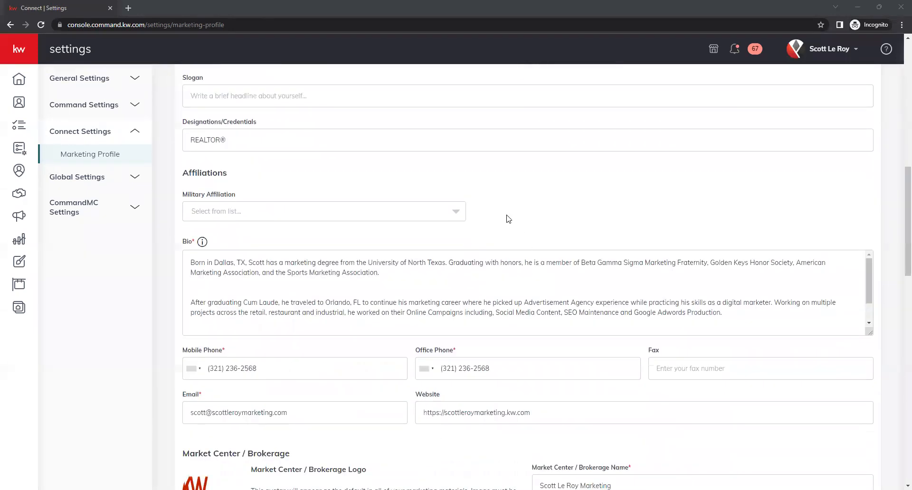
{"action": "scroll", "coordinate": [507, 217], "scroll_direction": "up", "scroll_amount": 1}
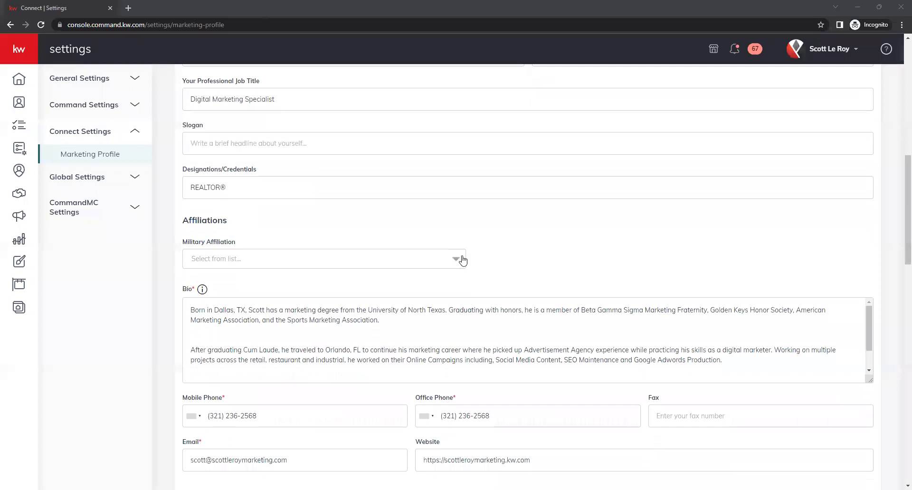
{"action": "left_click", "coordinate": [462, 260]}
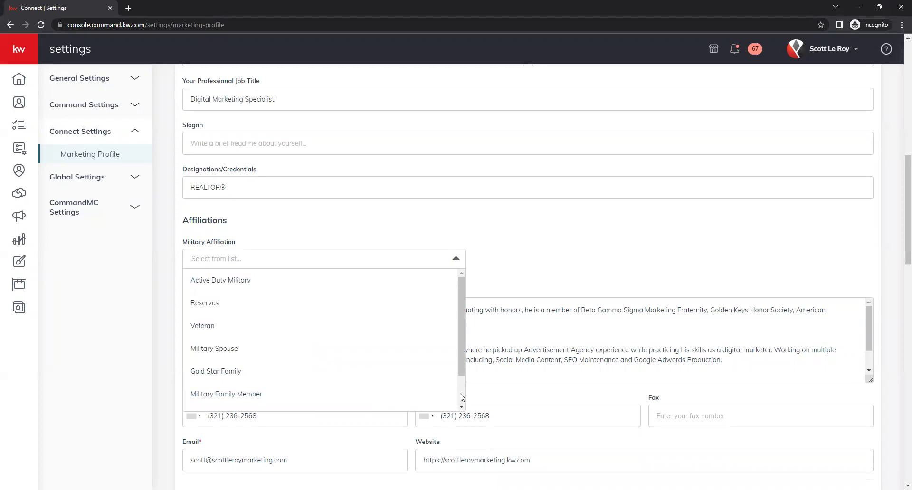
{"action": "scroll", "coordinate": [451, 403], "scroll_direction": "down", "scroll_amount": 1}
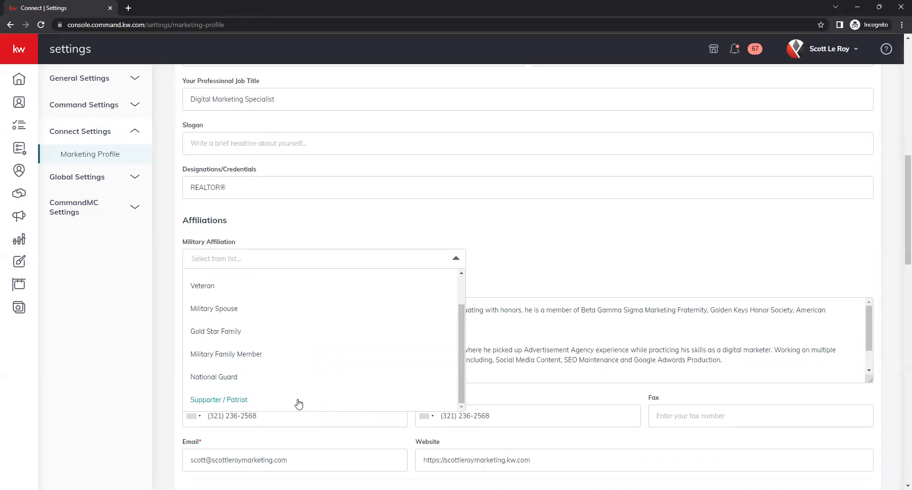
{"action": "scroll", "coordinate": [306, 328], "scroll_direction": "up", "scroll_amount": 1}
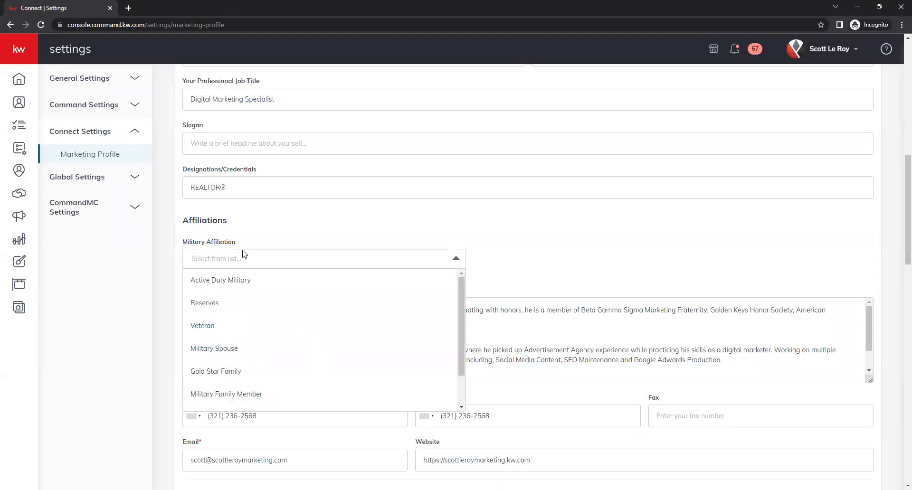
{"action": "left_click", "coordinate": [218, 279]}
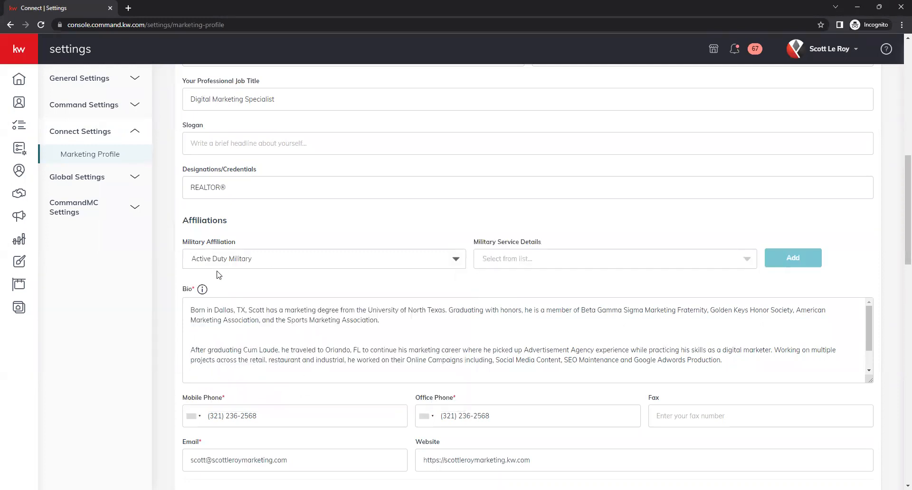
Browse the Military Service Details branch list and close it without choosing one
{"action": "left_click", "coordinate": [695, 262]}
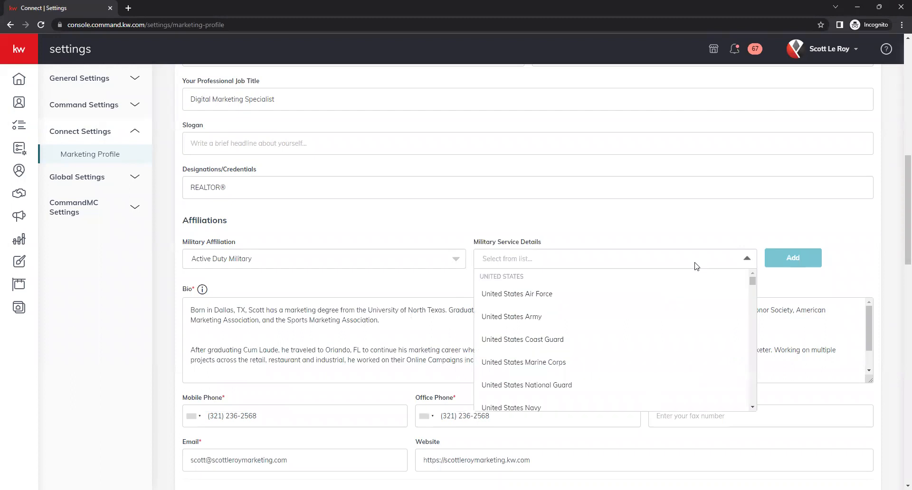
{"action": "scroll", "coordinate": [646, 342], "scroll_direction": "down", "scroll_amount": 2}
{"action": "scroll", "coordinate": [644, 342], "scroll_direction": "down", "scroll_amount": 3}
{"action": "scroll", "coordinate": [644, 342], "scroll_direction": "up", "scroll_amount": 2}
{"action": "left_click", "coordinate": [427, 232]}
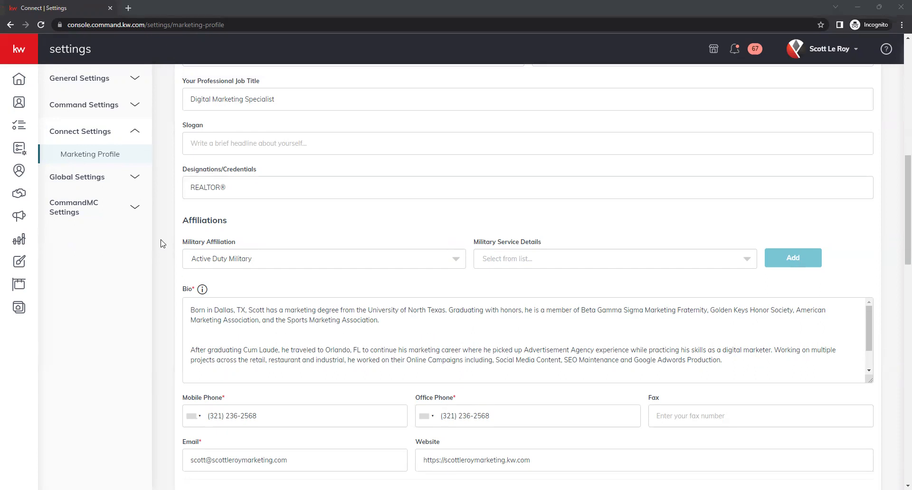
{"action": "scroll", "coordinate": [163, 244], "scroll_direction": "down", "scroll_amount": 1}
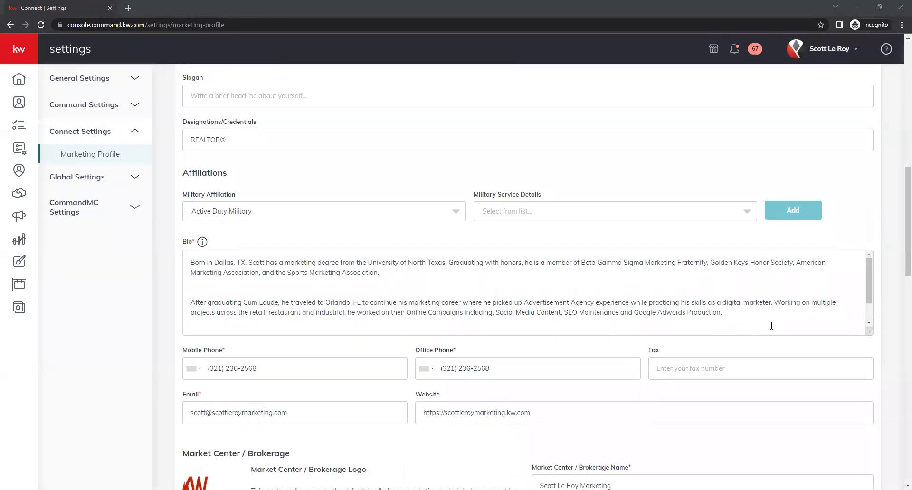
Enlarge the Bio box to show all three paragraphs and place the cursor between them
{"action": "left_click_drag", "start_coordinate": [870, 331], "coordinate": [870, 418]}
{"action": "left_click", "coordinate": [302, 295]}
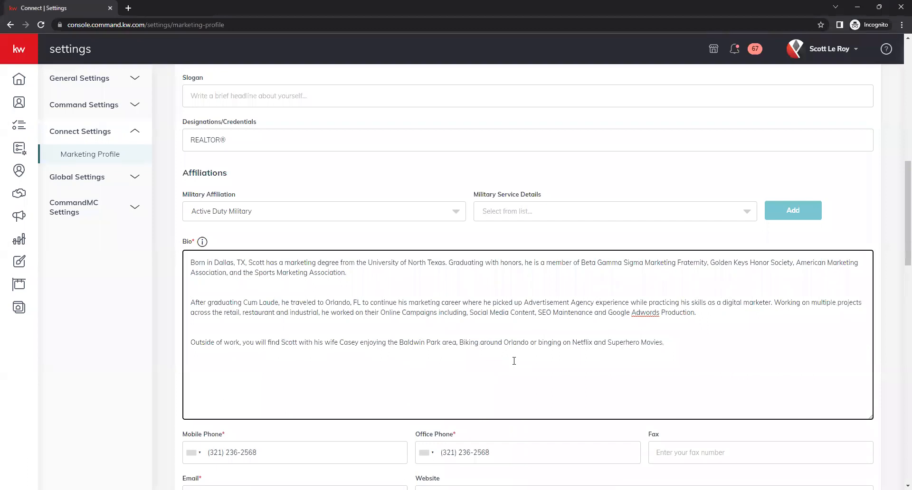
{"action": "left_click_drag", "start_coordinate": [204, 283], "coordinate": [211, 289]}
{"action": "left_click", "coordinate": [211, 291]}
{"action": "scroll", "coordinate": [159, 314], "scroll_direction": "down", "scroll_amount": 2}
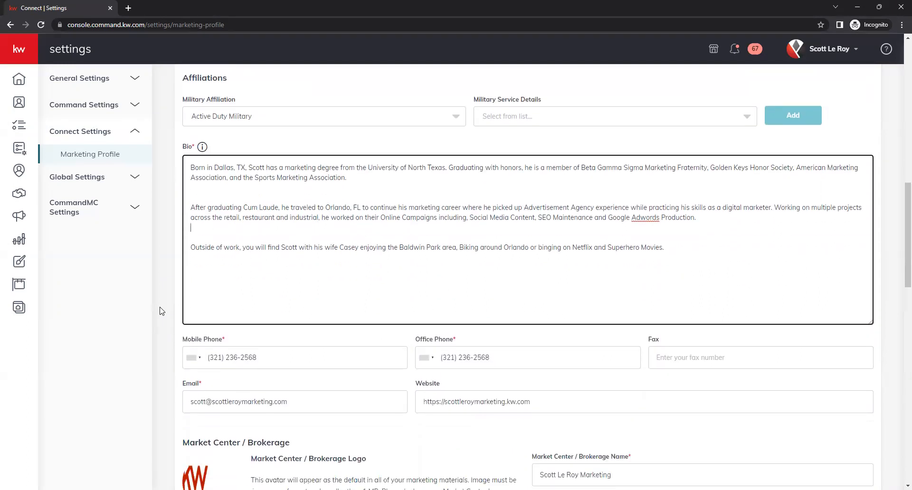
{"action": "scroll", "coordinate": [161, 309], "scroll_direction": "down", "scroll_amount": 2}
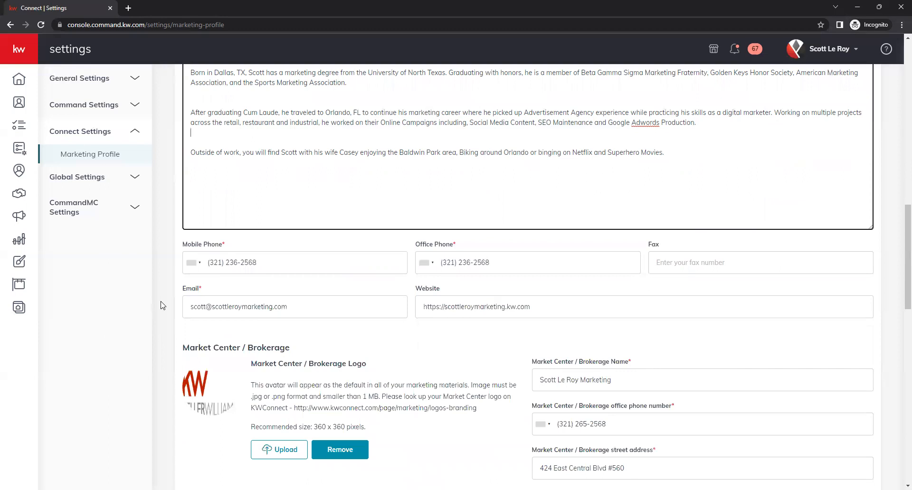
{"action": "left_click", "coordinate": [309, 262]}
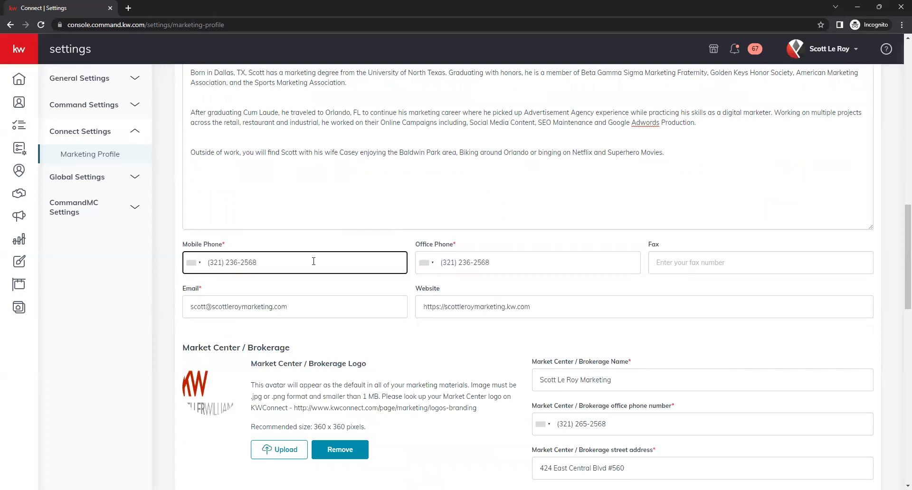
{"action": "left_click", "coordinate": [195, 266]}
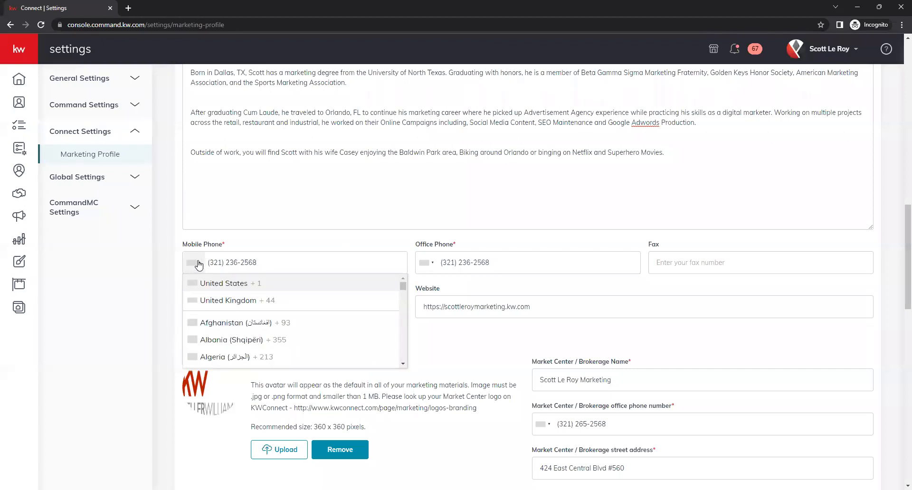
{"action": "left_click", "coordinate": [168, 284]}
{"action": "left_click", "coordinate": [498, 261]}
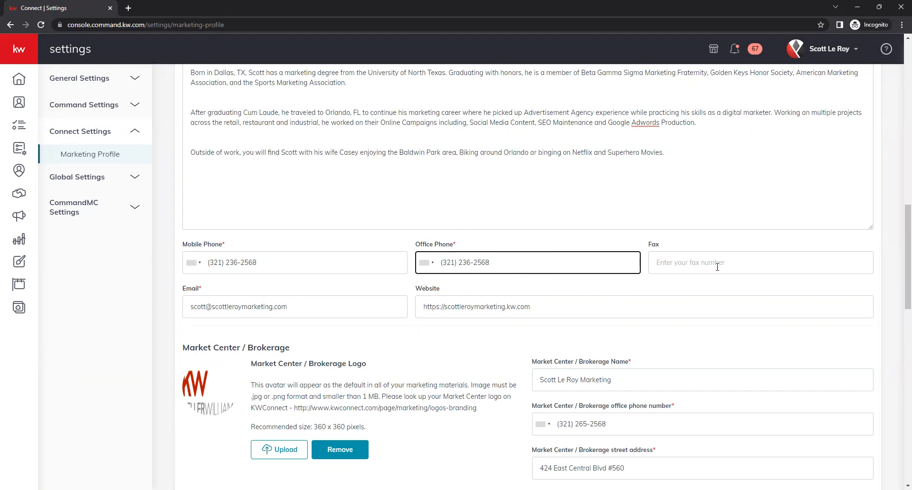
{"action": "left_click", "coordinate": [768, 264]}
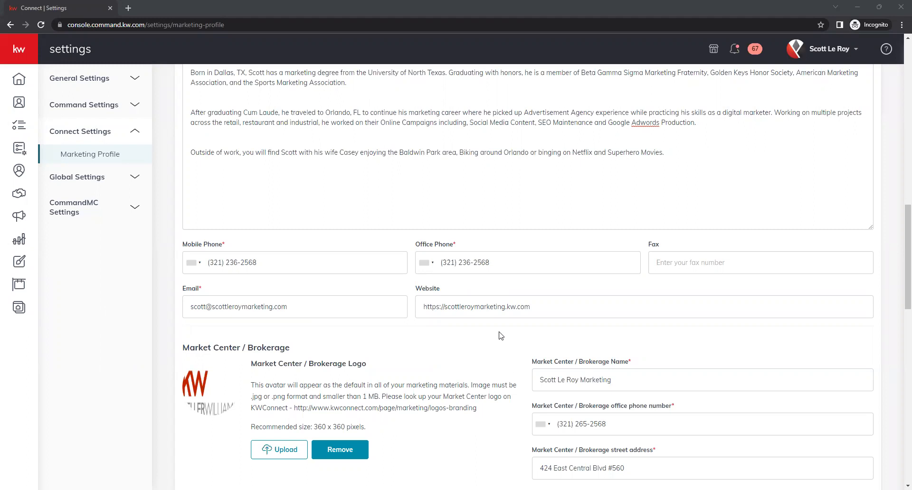
{"action": "left_click", "coordinate": [444, 308]}
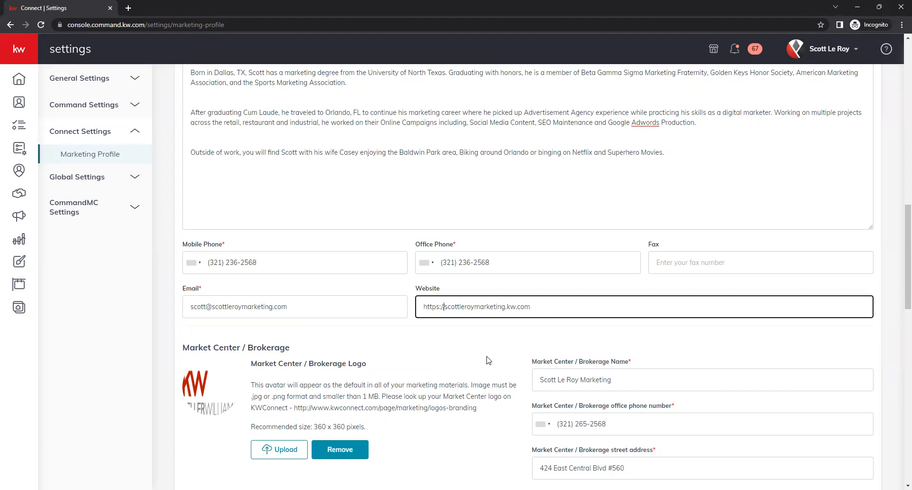
{"action": "type", "text": "www"}
{"action": "key", "text": "BackSpace"}
{"action": "key", "text": "BackSpace"}
{"action": "key", "text": "BackSpace"}
{"action": "key", "text": "BackSpace"}
{"action": "left_click", "coordinate": [472, 341]}
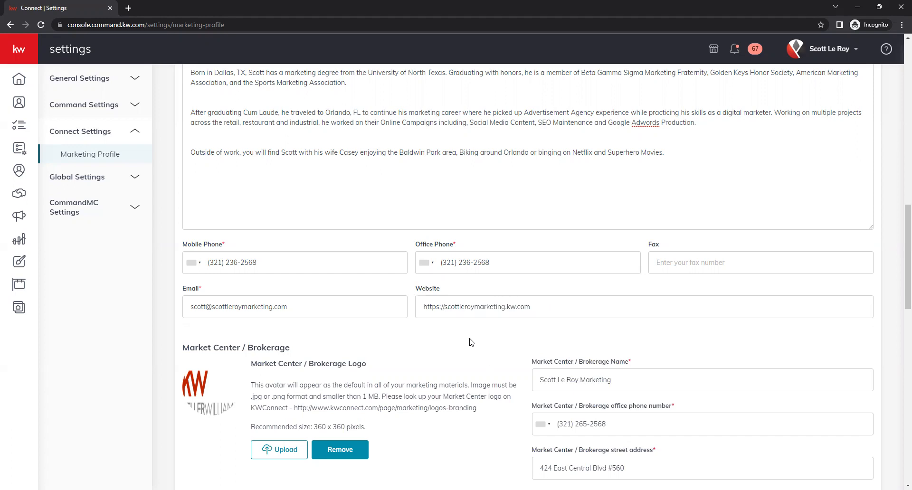
{"action": "double_click", "coordinate": [436, 306]}
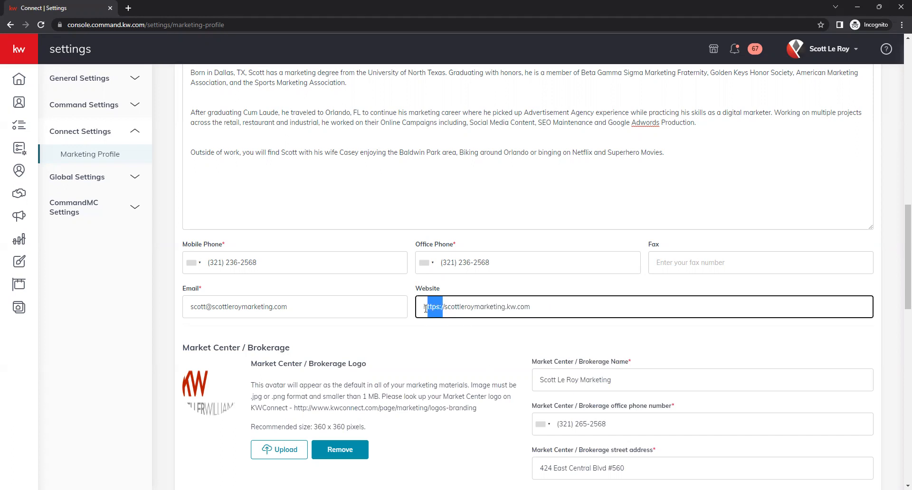
{"action": "left_click", "coordinate": [440, 332]}
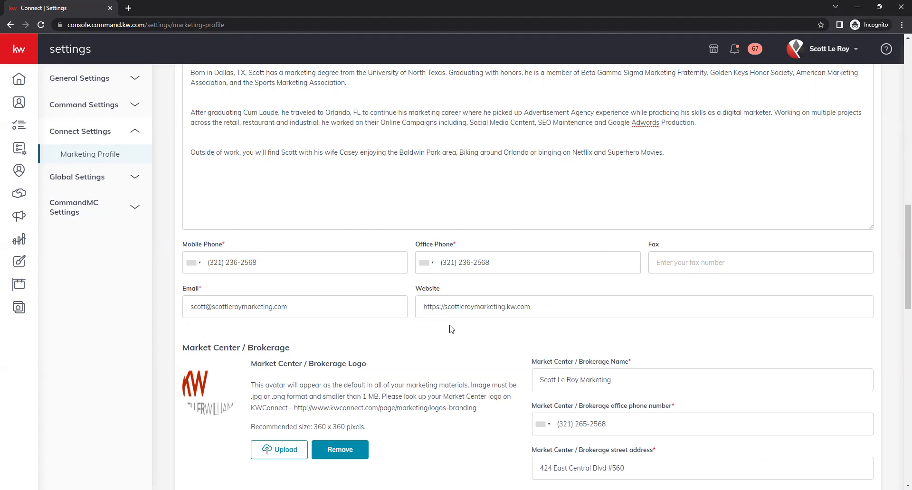
{"action": "scroll", "coordinate": [451, 329], "scroll_direction": "up", "scroll_amount": 4}
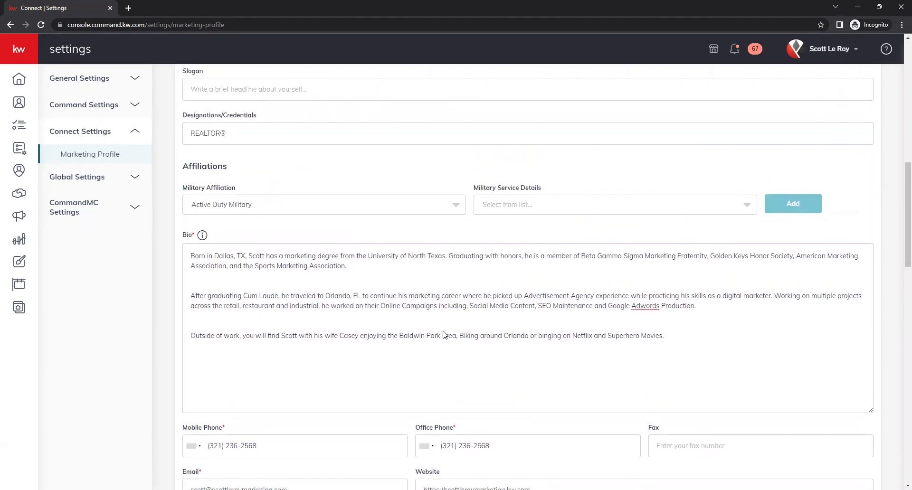
{"action": "scroll", "coordinate": [453, 333], "scroll_direction": "down", "scroll_amount": 6}
{"action": "scroll", "coordinate": [456, 335], "scroll_direction": "down", "scroll_amount": 2}
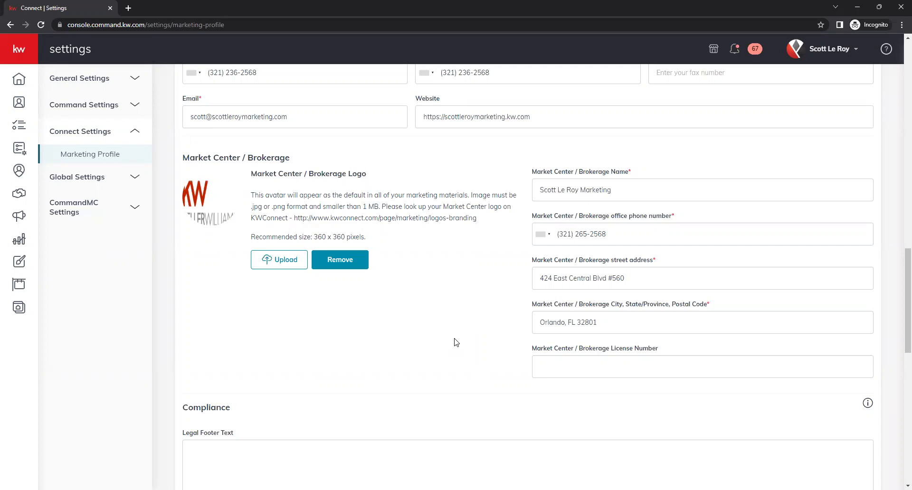
{"action": "scroll", "coordinate": [428, 264], "scroll_direction": "up", "scroll_amount": 2}
{"action": "scroll", "coordinate": [428, 264], "scroll_direction": "down", "scroll_amount": 8}
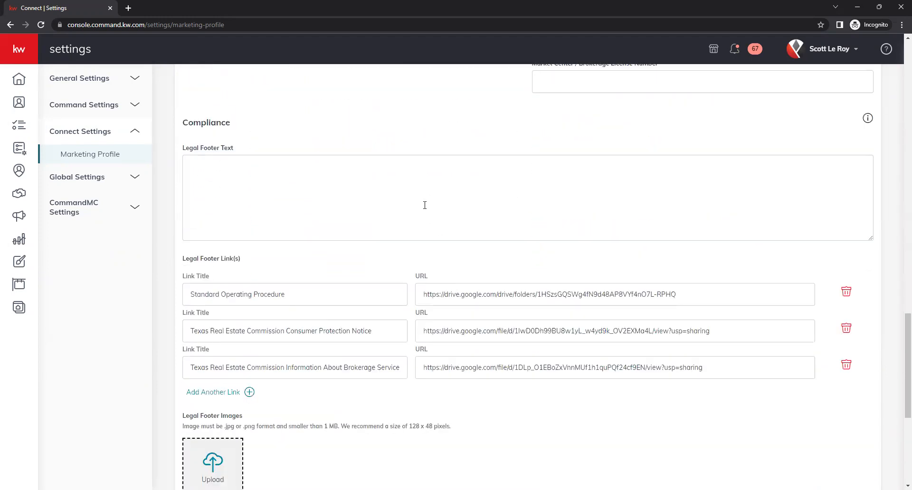
{"action": "scroll", "coordinate": [425, 214], "scroll_direction": "up", "scroll_amount": 1}
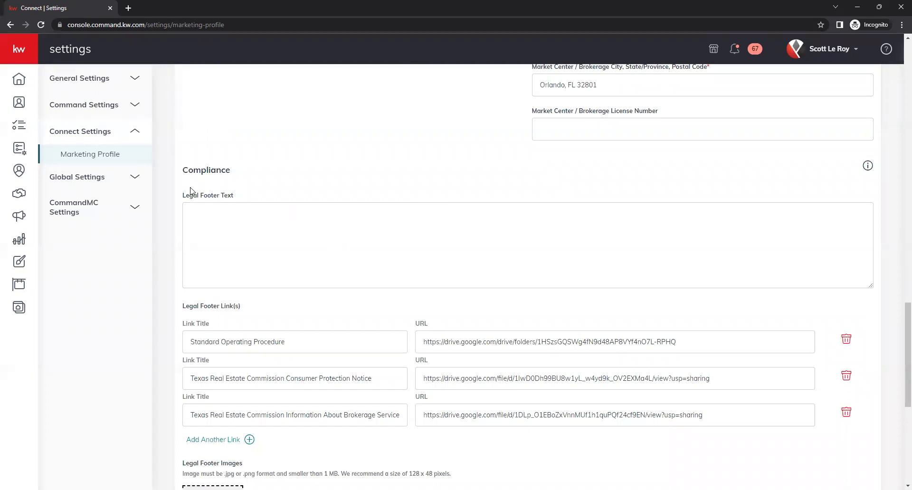
{"action": "left_click", "coordinate": [227, 213]}
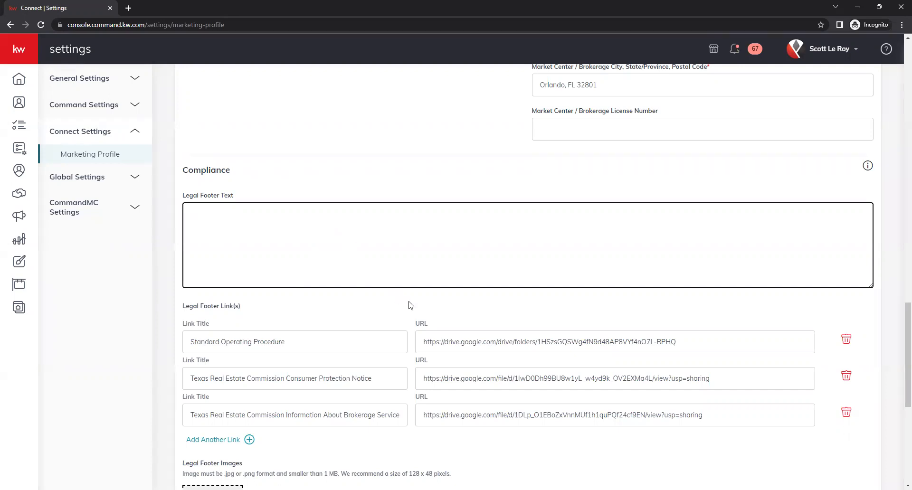
{"action": "scroll", "coordinate": [410, 305], "scroll_direction": "down", "scroll_amount": 3}
{"action": "scroll", "coordinate": [541, 360], "scroll_direction": "up", "scroll_amount": 1}
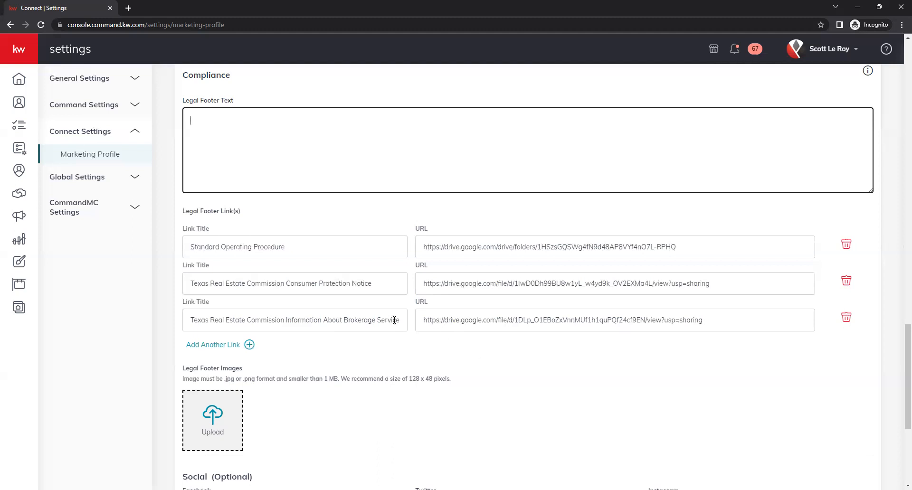
{"action": "left_click", "coordinate": [195, 351]}
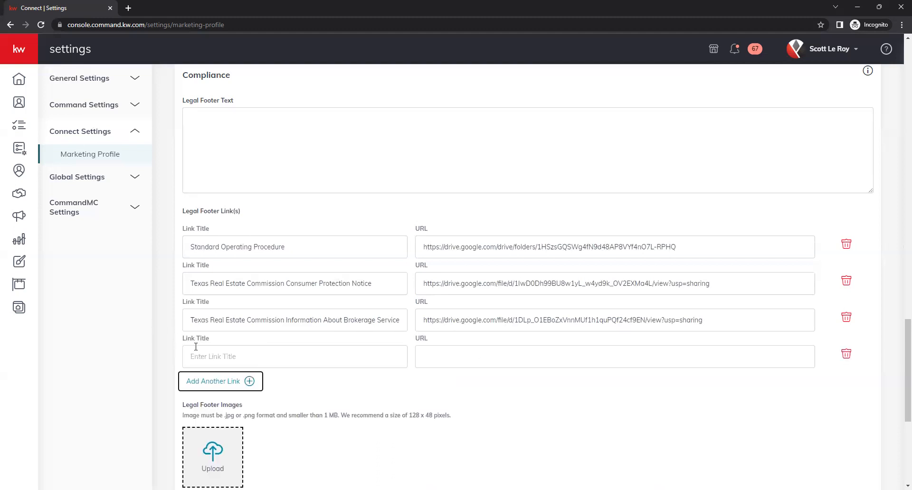
{"action": "left_click", "coordinate": [189, 356]}
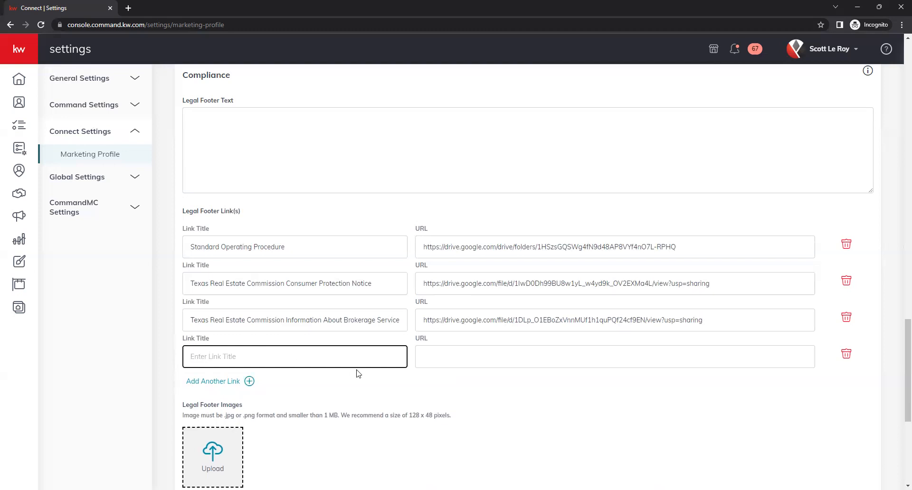
{"action": "left_click", "coordinate": [489, 356]}
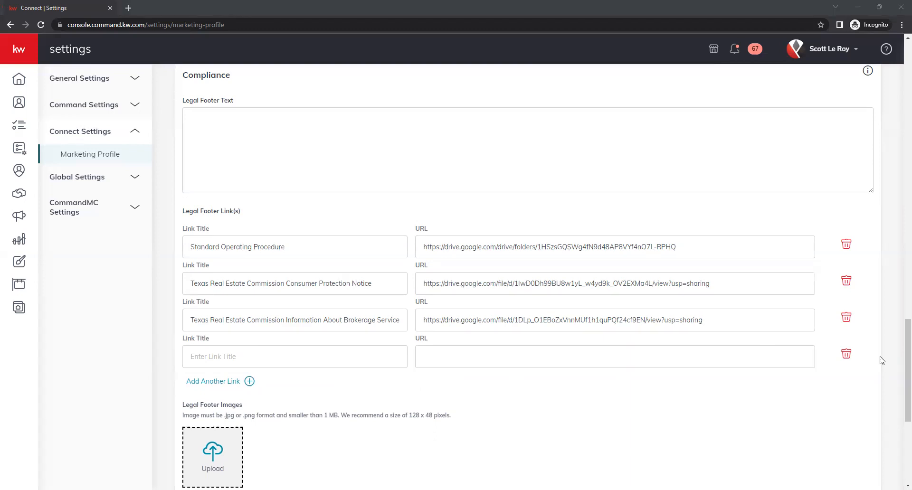
{"action": "left_click", "coordinate": [846, 354]}
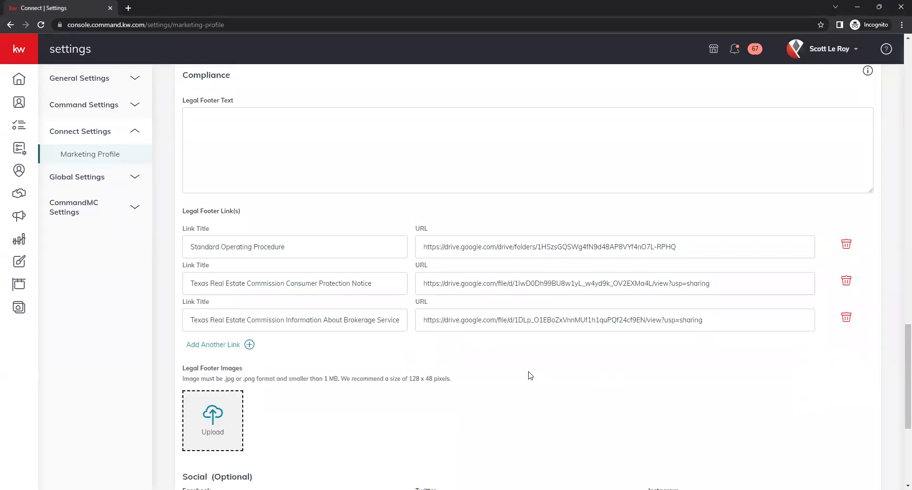
{"action": "scroll", "coordinate": [530, 375], "scroll_direction": "down", "scroll_amount": 2}
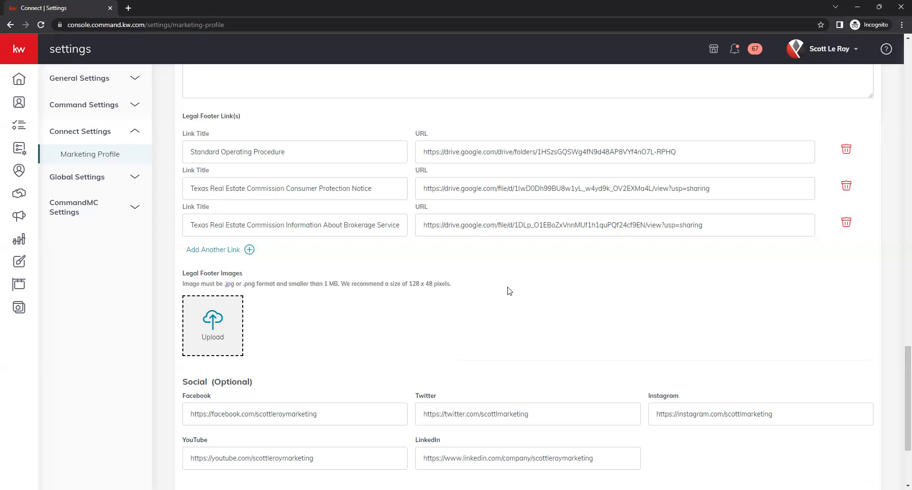
{"action": "scroll", "coordinate": [531, 276], "scroll_direction": "down", "scroll_amount": 1}
{"action": "scroll", "coordinate": [530, 277], "scroll_direction": "down", "scroll_amount": 3}
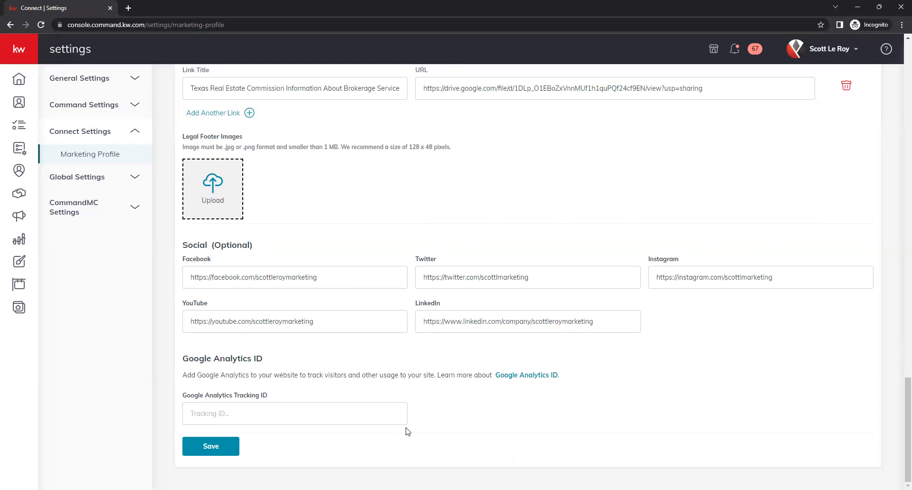
{"action": "left_click", "coordinate": [357, 276]}
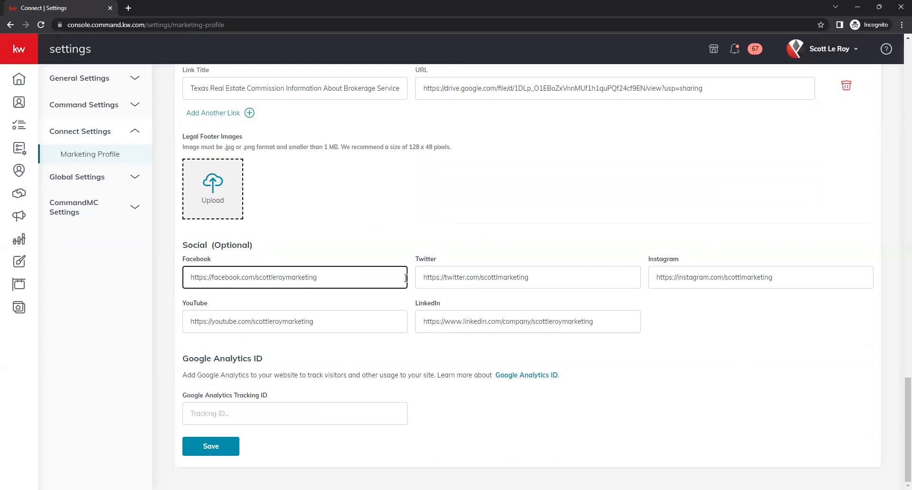
{"action": "left_click", "coordinate": [620, 281]}
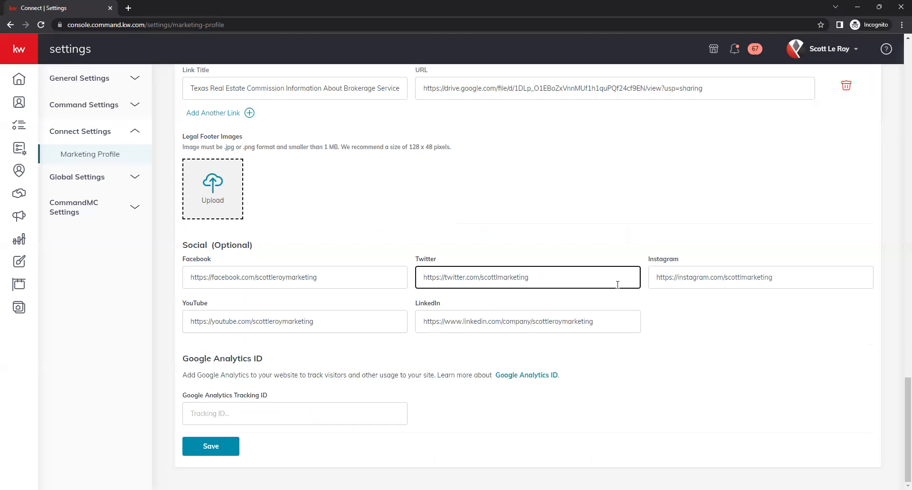
{"action": "left_click", "coordinate": [800, 280]}
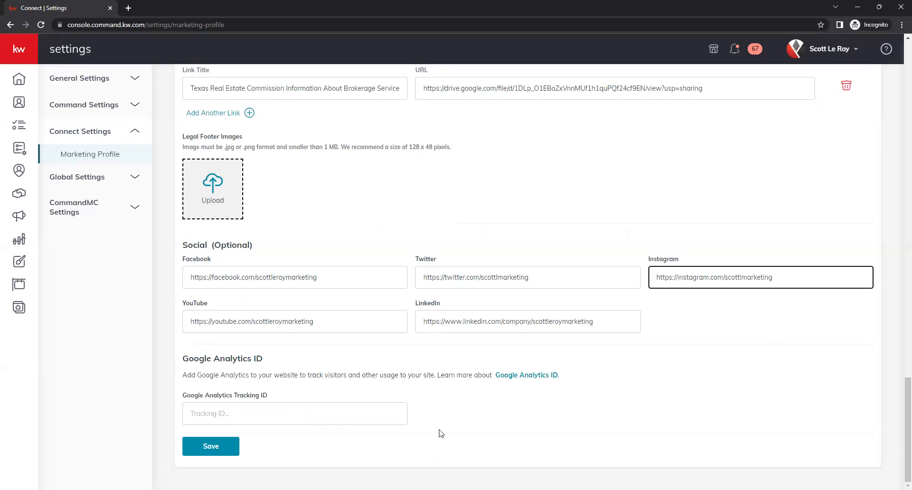
{"action": "left_click", "coordinate": [332, 323]}
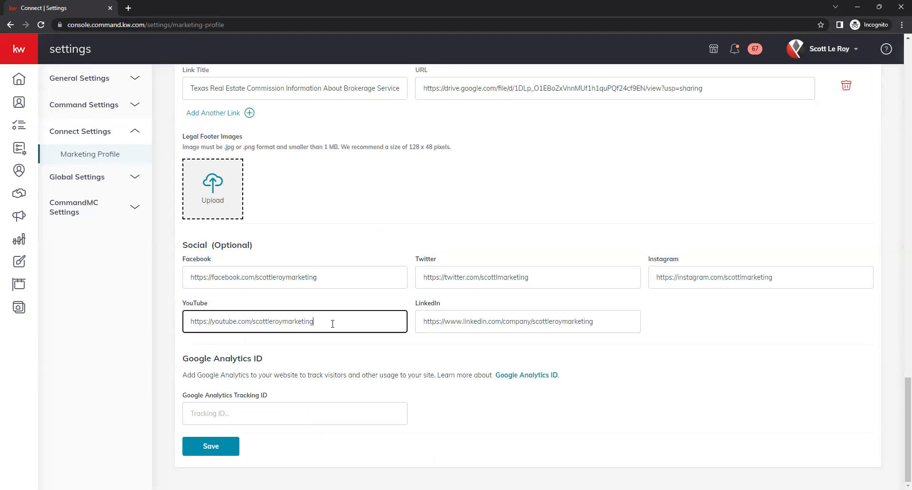
{"action": "left_click", "coordinate": [534, 323]}
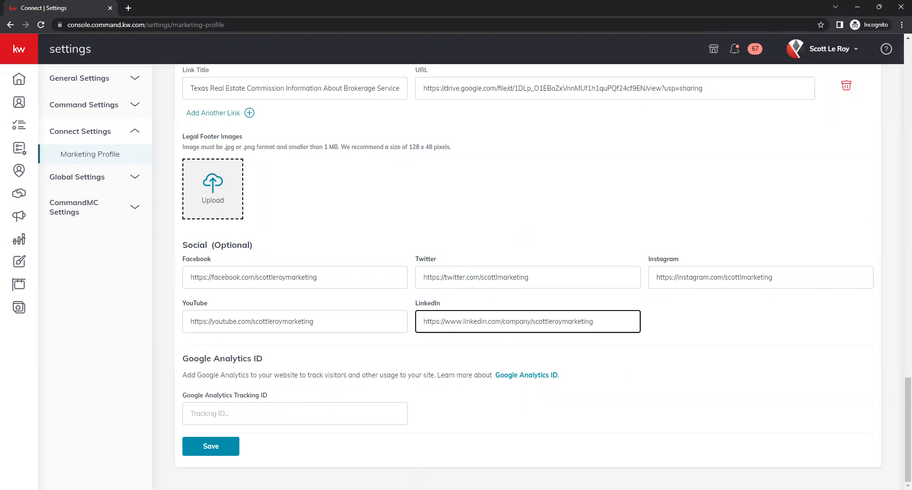
{"action": "scroll", "coordinate": [390, 373], "scroll_direction": "up", "scroll_amount": 3}
{"action": "scroll", "coordinate": [389, 376], "scroll_direction": "down", "scroll_amount": 3}
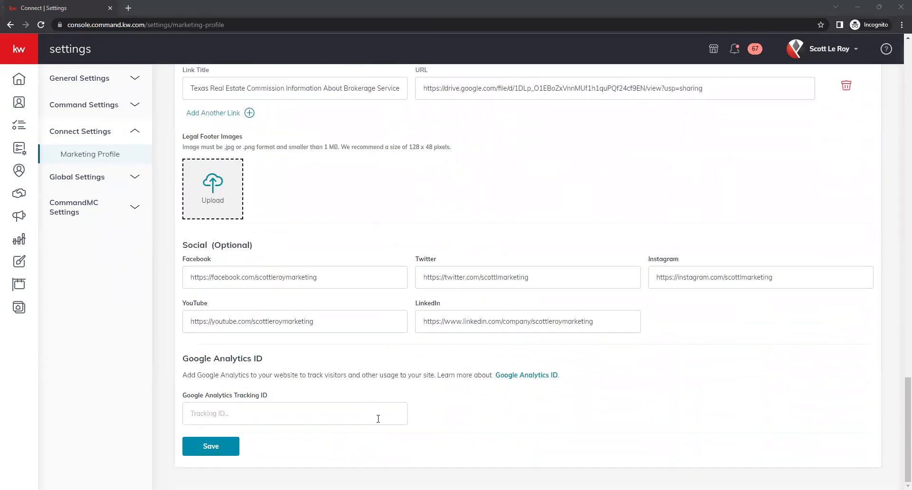
{"action": "left_click", "coordinate": [439, 418]}
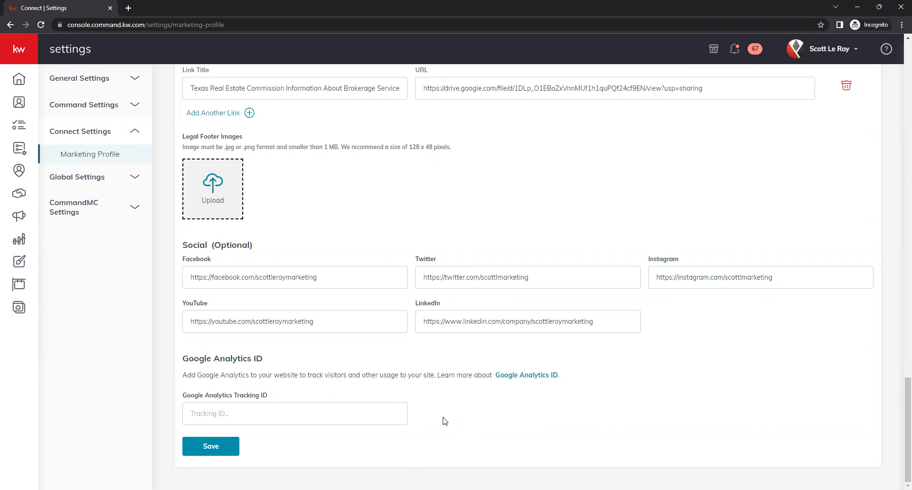
{"action": "left_click", "coordinate": [312, 413]}
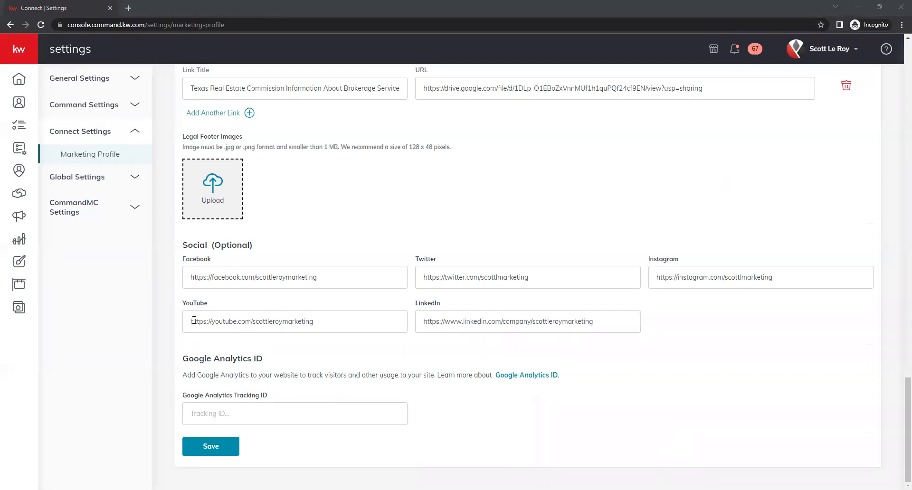
{"action": "left_click", "coordinate": [205, 448]}
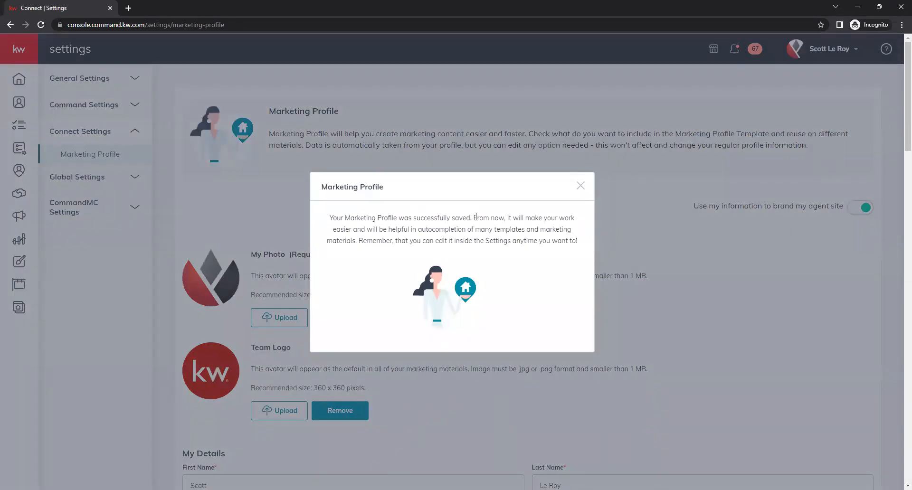
{"action": "left_click", "coordinate": [705, 266]}
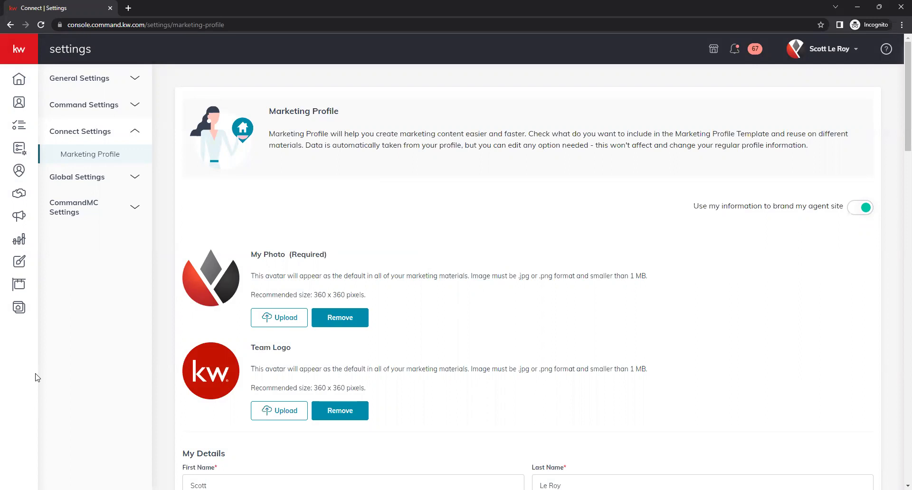
{"action": "left_click", "coordinate": [21, 52]}
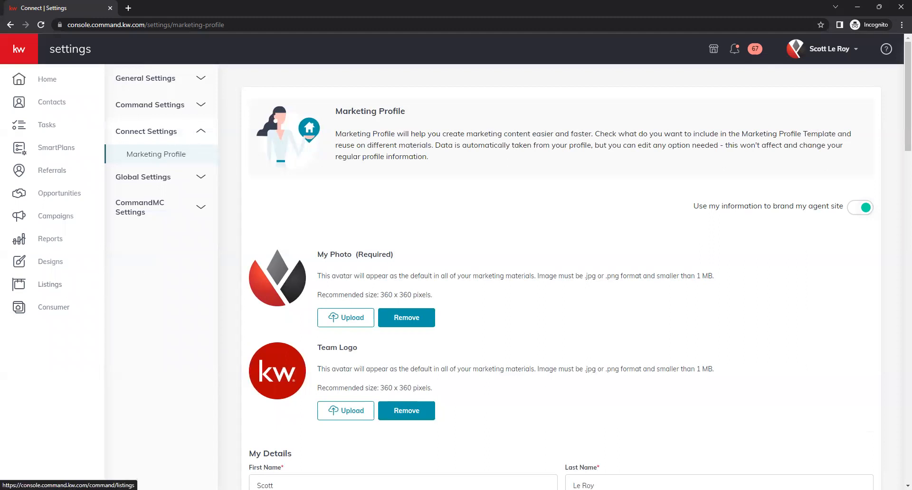
On Listings, try Sync My MLS by address and by MLS number, then cancel
{"action": "left_click", "coordinate": [43, 286]}
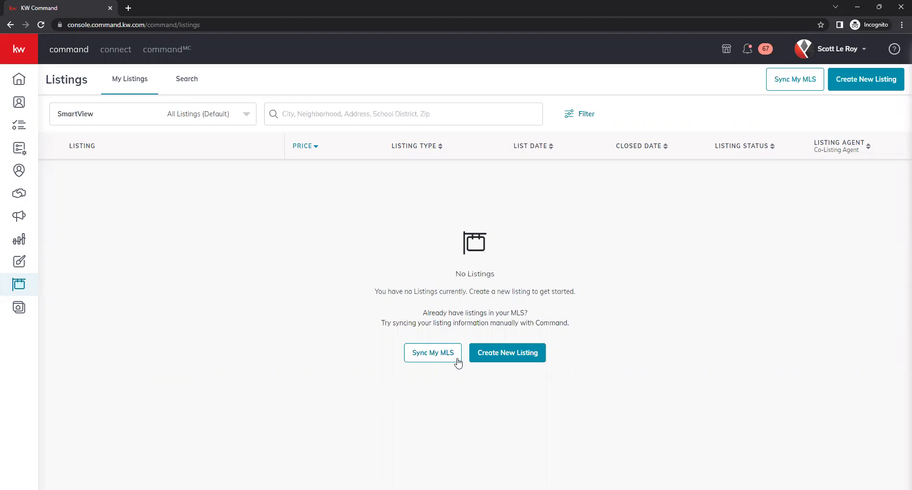
{"action": "left_click", "coordinate": [432, 357]}
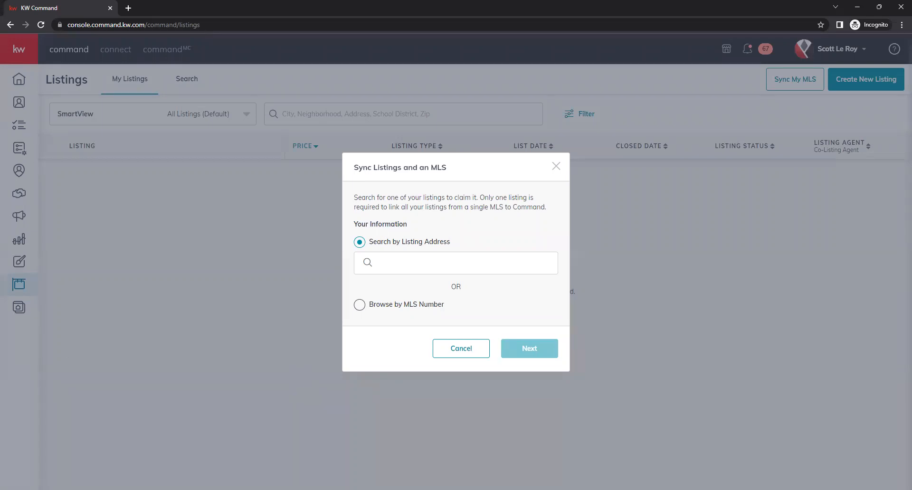
{"action": "left_click", "coordinate": [359, 305]}
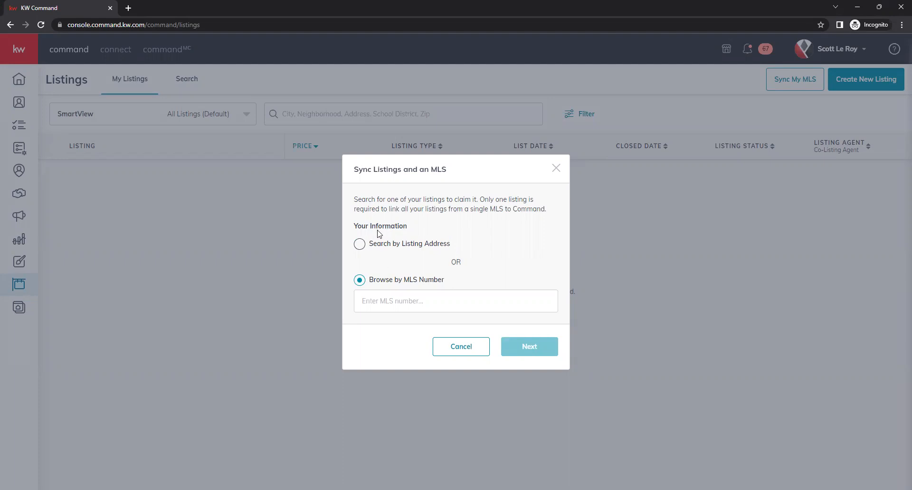
{"action": "left_click", "coordinate": [372, 244]}
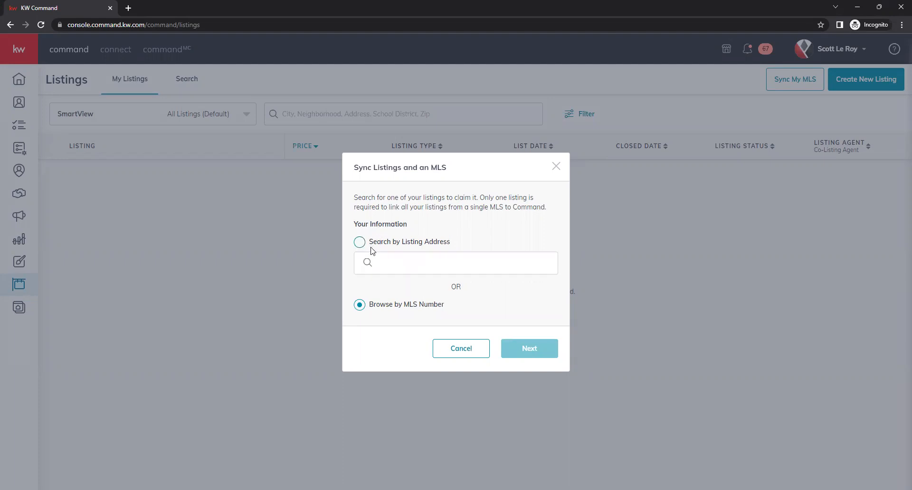
{"action": "left_click", "coordinate": [369, 309]}
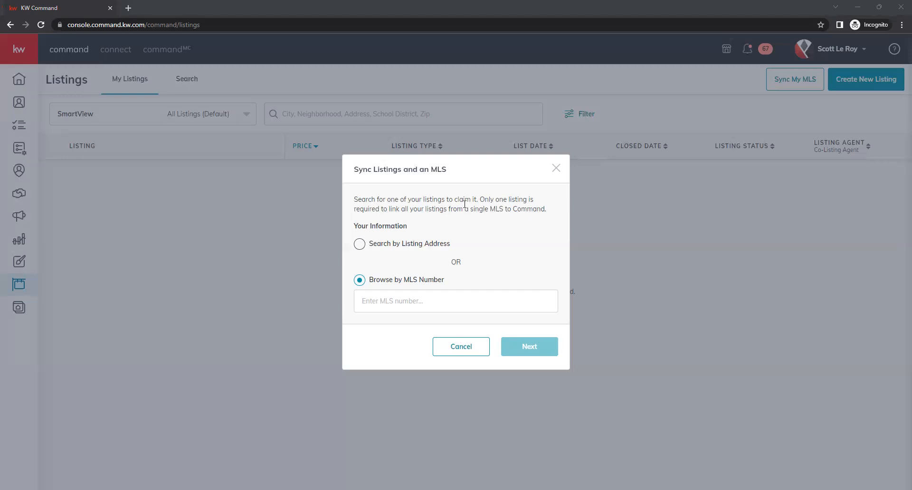
{"action": "left_click", "coordinate": [312, 277]}
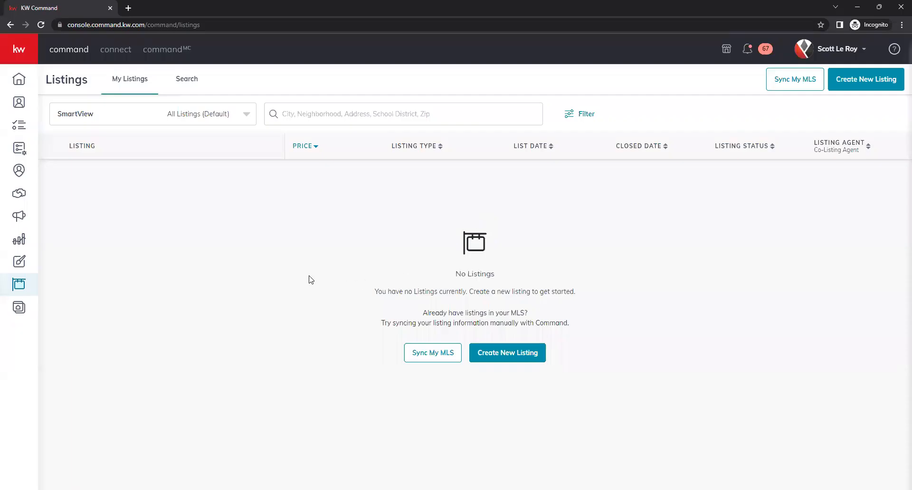
Switch to the Search tab and review the Property Address search-type options
{"action": "left_click", "coordinate": [195, 86]}
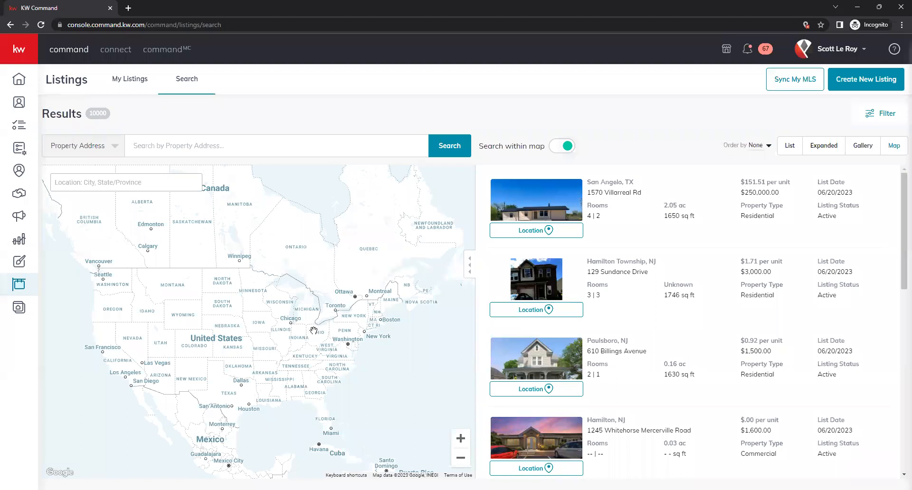
{"action": "left_click", "coordinate": [108, 143]}
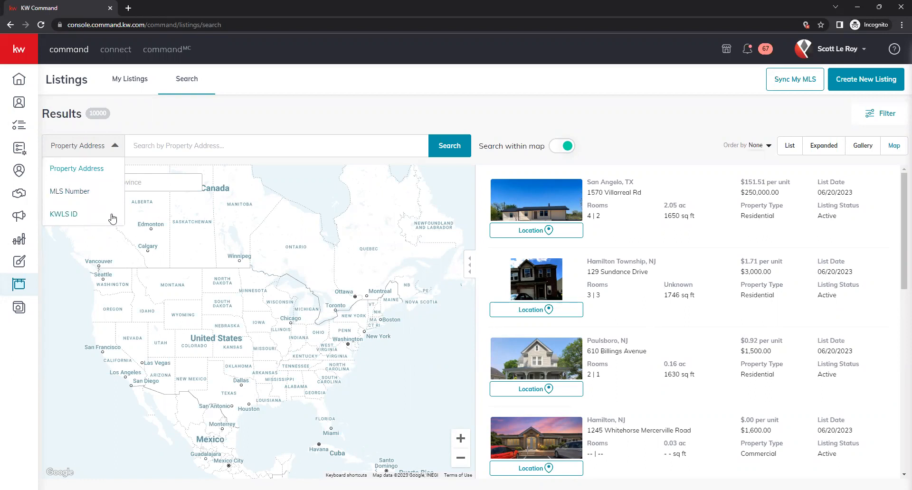
{"action": "left_click", "coordinate": [339, 411]}
Zoom and pan the map onto Orlando's ZIP-code areas
{"action": "scroll", "coordinate": [339, 412], "scroll_direction": "up", "scroll_amount": 3}
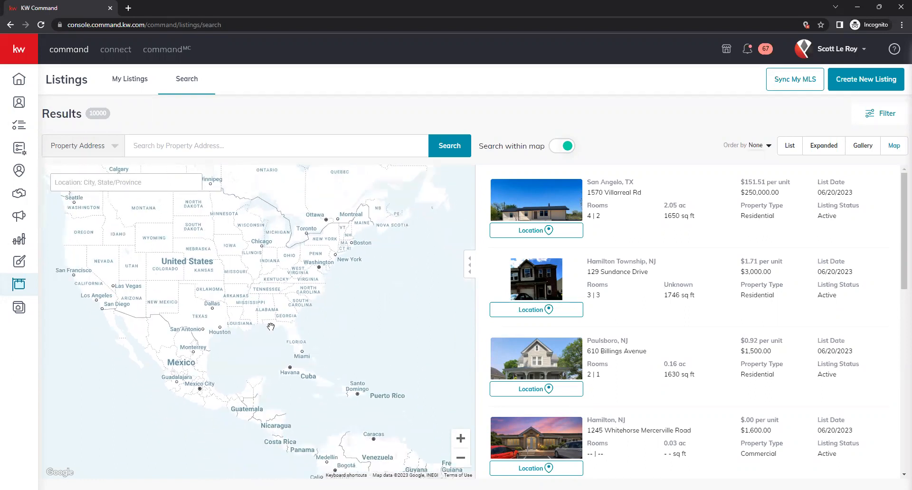
{"action": "scroll", "coordinate": [291, 337], "scroll_direction": "up", "scroll_amount": 3}
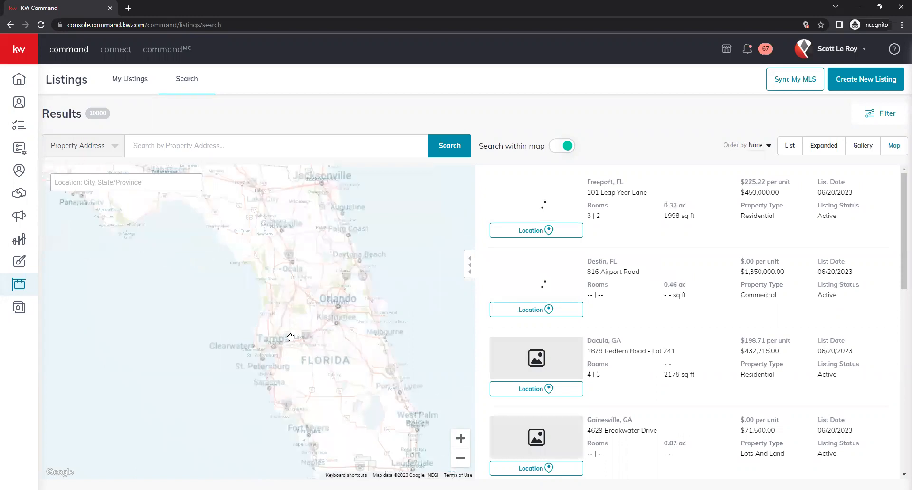
{"action": "scroll", "coordinate": [341, 283], "scroll_direction": "up", "scroll_amount": 2}
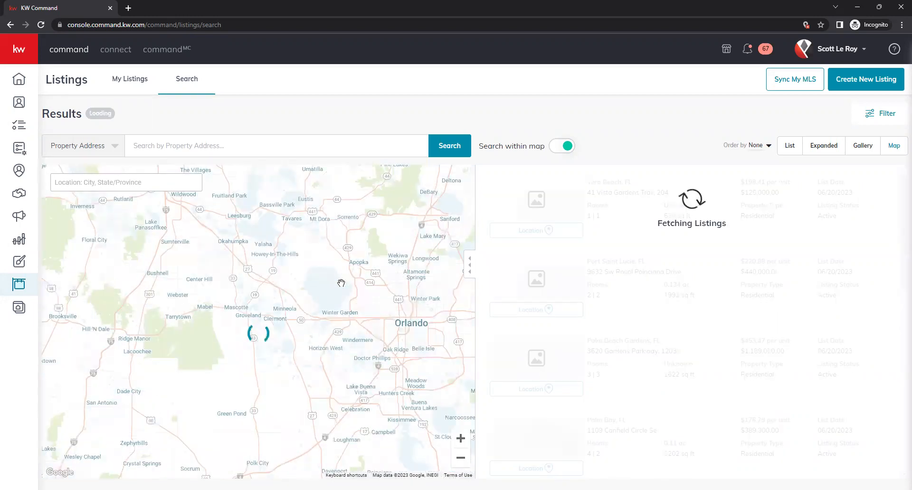
{"action": "scroll", "coordinate": [341, 283], "scroll_direction": "up", "scroll_amount": 1}
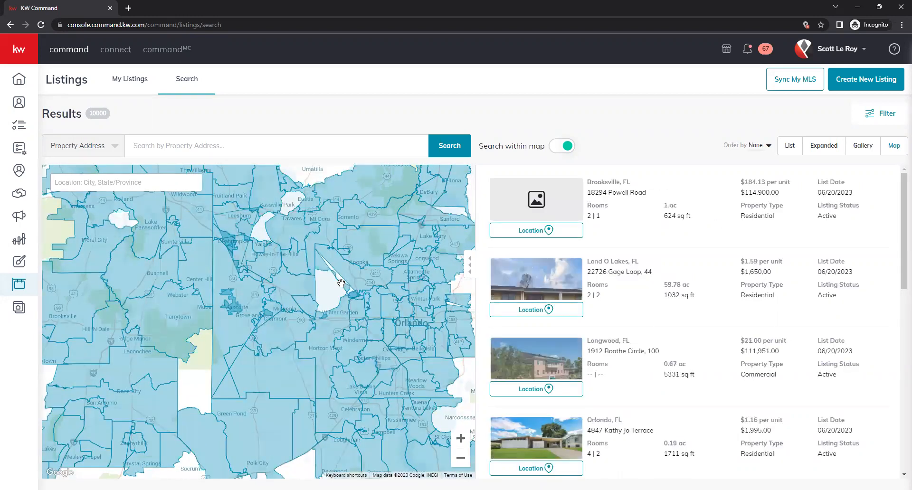
{"action": "left_click_drag", "start_coordinate": [259, 230], "coordinate": [282, 250]}
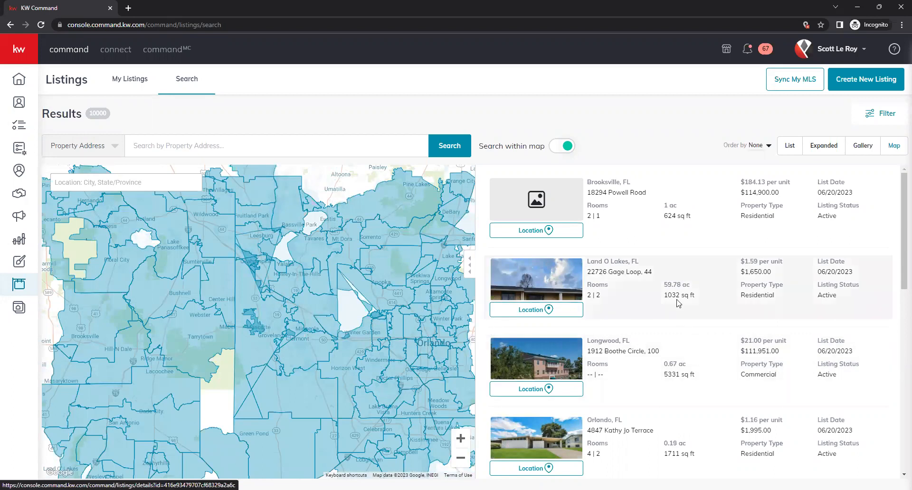
{"action": "scroll", "coordinate": [681, 224], "scroll_direction": "down", "scroll_amount": 3}
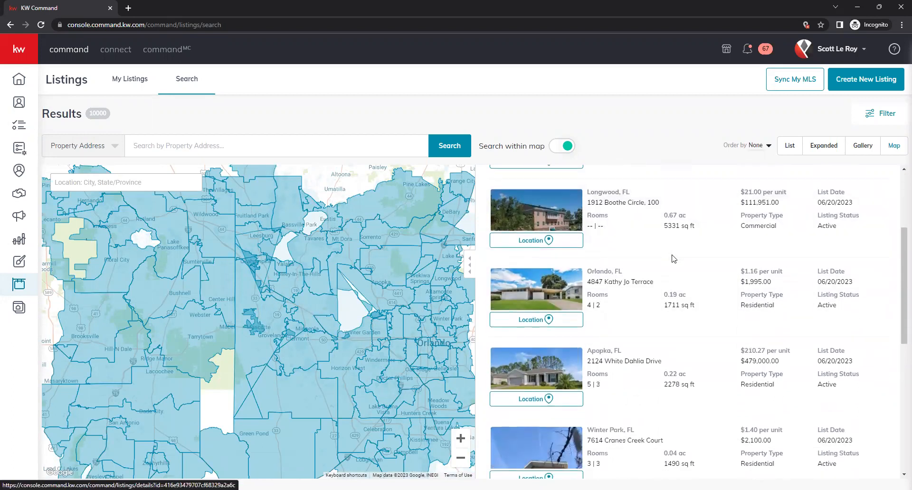
{"action": "scroll", "coordinate": [674, 258], "scroll_direction": "down", "scroll_amount": 2}
{"action": "left_click", "coordinate": [605, 270]}
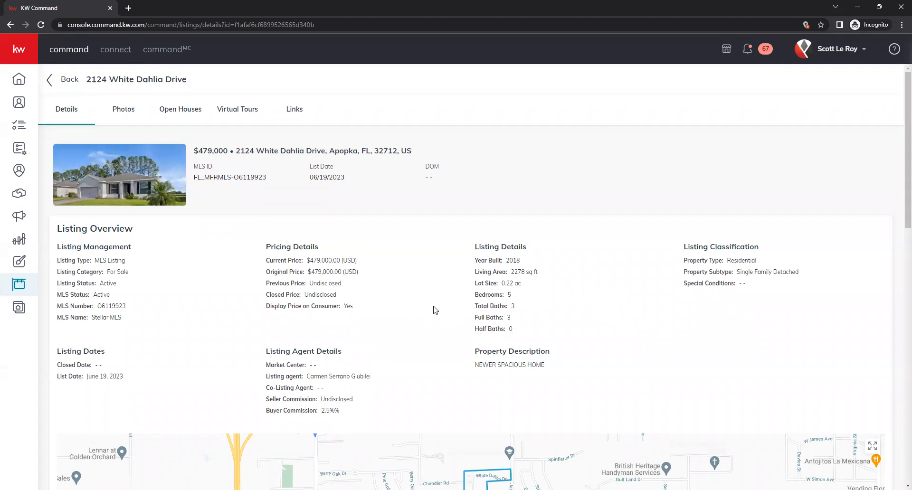
{"action": "left_click", "coordinate": [122, 111]}
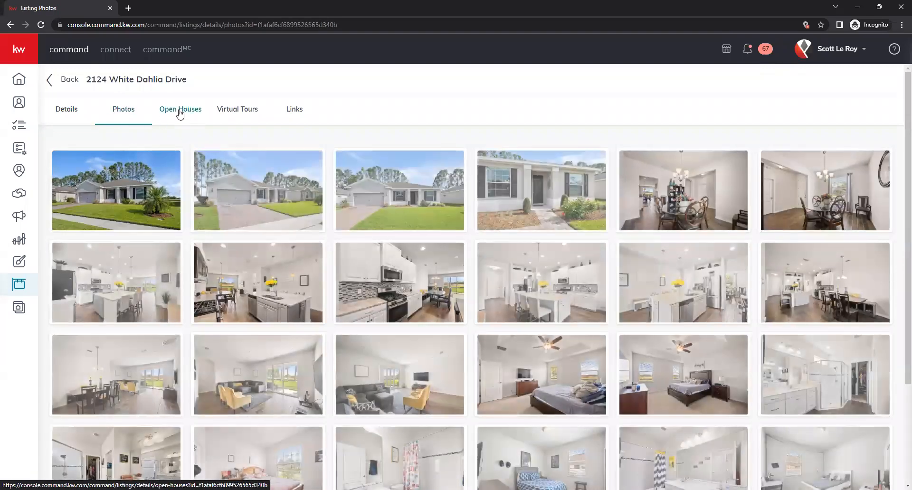
{"action": "left_click", "coordinate": [180, 114]}
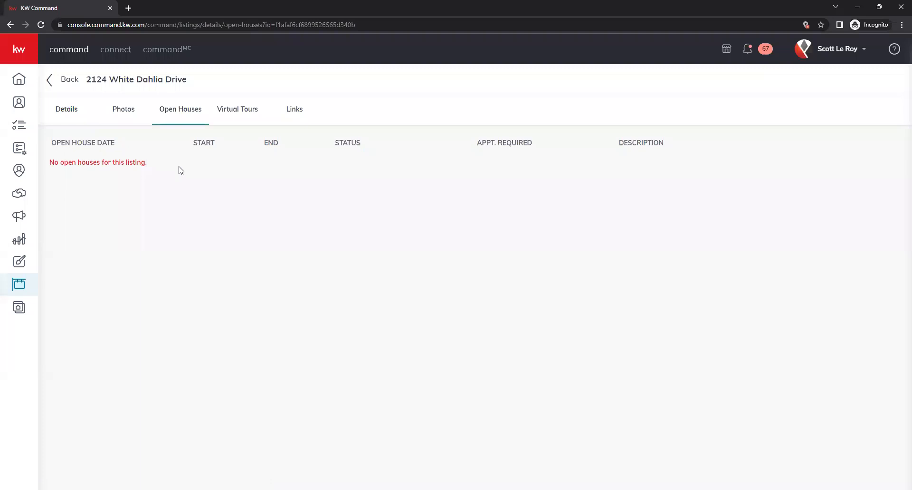
{"action": "left_click", "coordinate": [233, 114]}
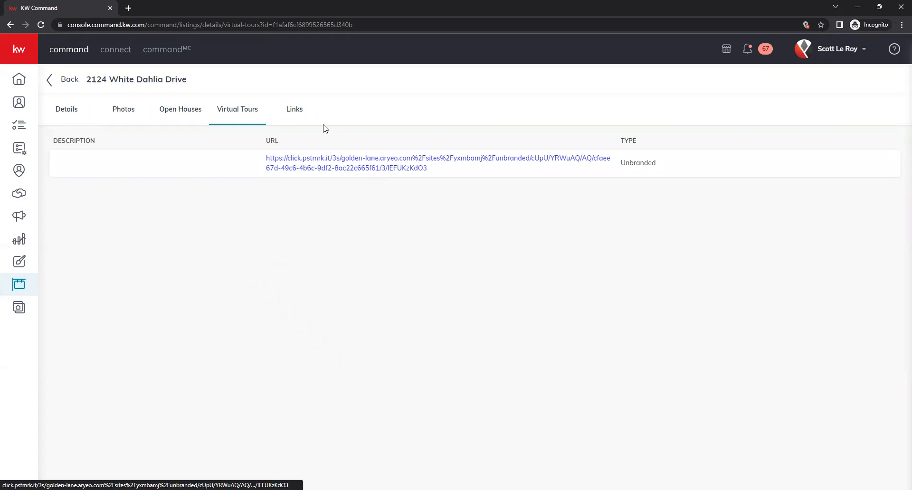
{"action": "left_click", "coordinate": [296, 120]}
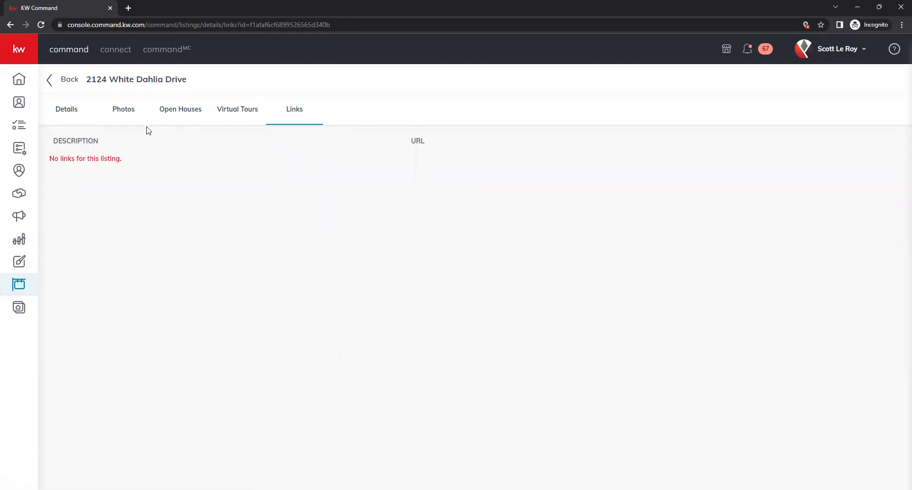
{"action": "left_click", "coordinate": [68, 111]}
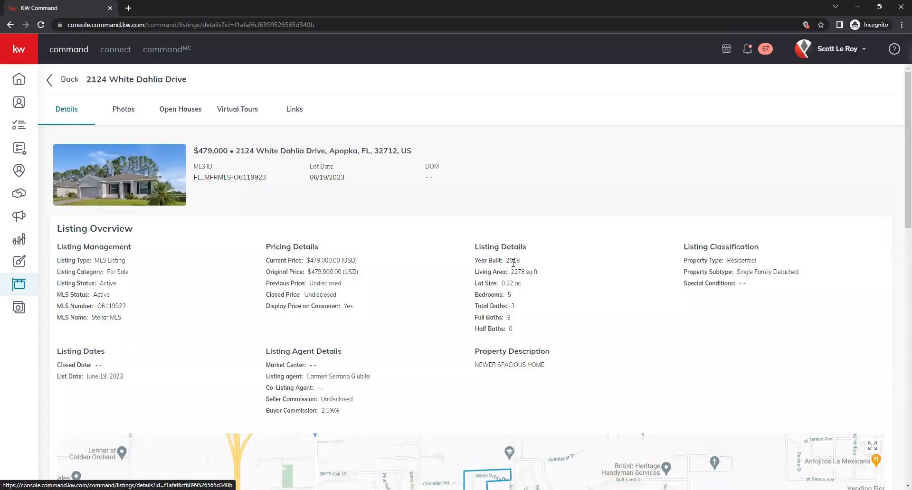
{"action": "scroll", "coordinate": [454, 250], "scroll_direction": "down", "scroll_amount": 6}
{"action": "scroll", "coordinate": [440, 300], "scroll_direction": "down", "scroll_amount": 5}
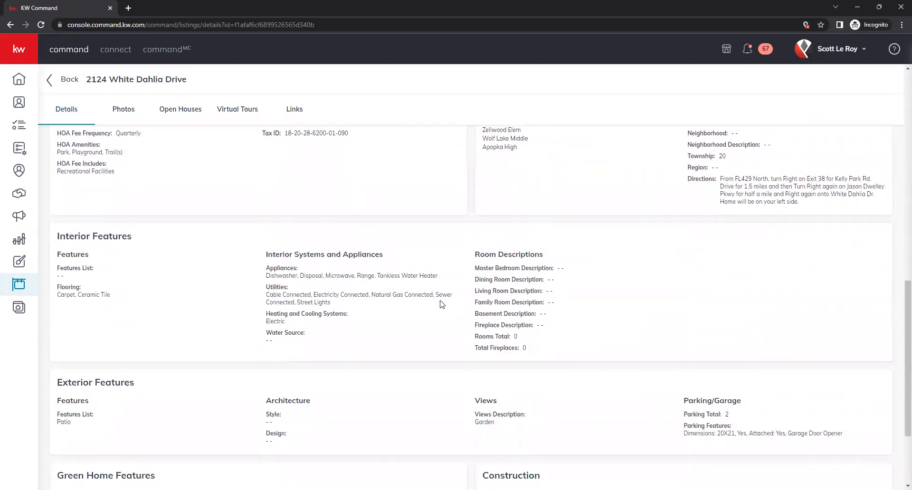
{"action": "scroll", "coordinate": [441, 302], "scroll_direction": "down", "scroll_amount": 3}
{"action": "scroll", "coordinate": [440, 304], "scroll_direction": "up", "scroll_amount": 14}
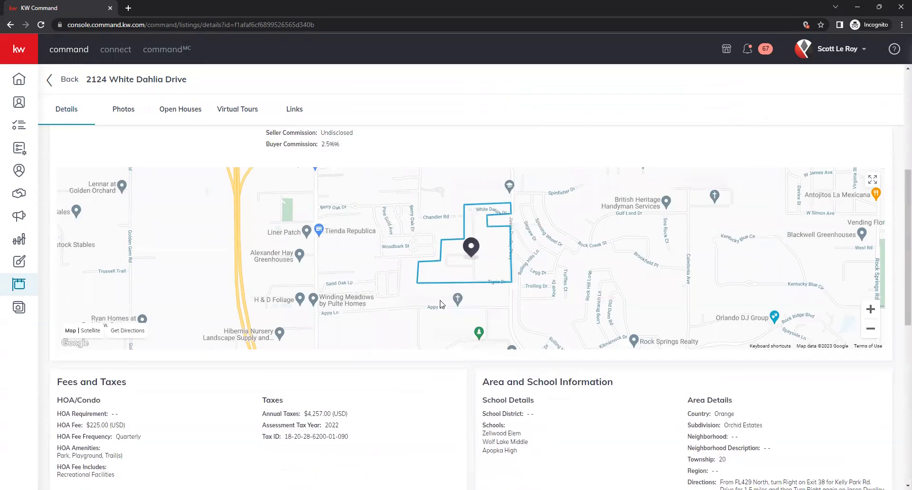
{"action": "left_click", "coordinate": [66, 81]}
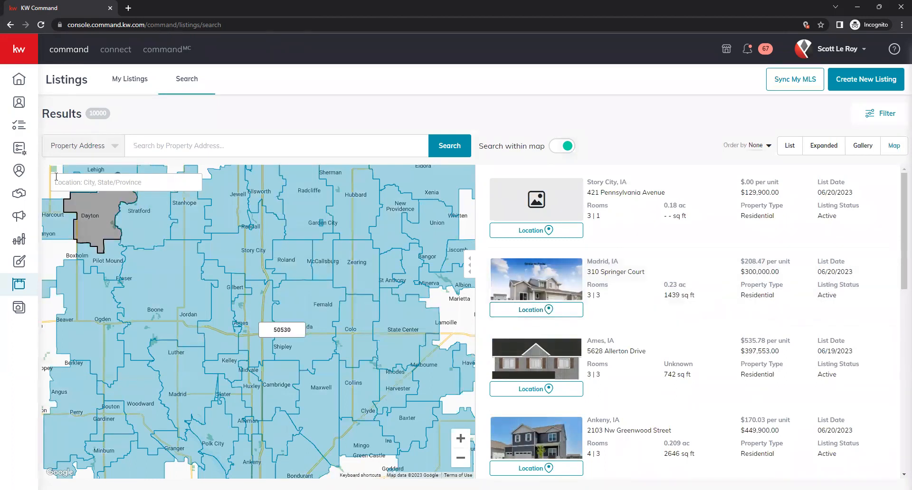
Expand the side navigation labels and go to the Consumer section
{"action": "left_click", "coordinate": [23, 49]}
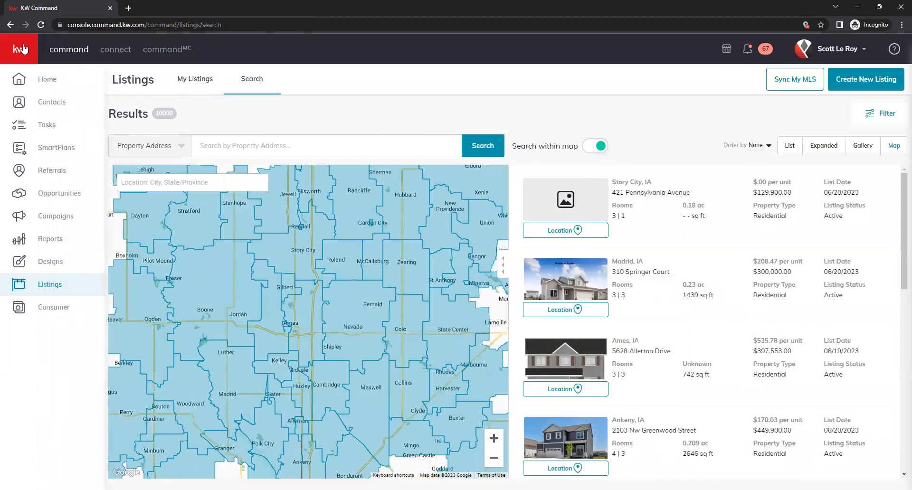
{"action": "left_click", "coordinate": [54, 310]}
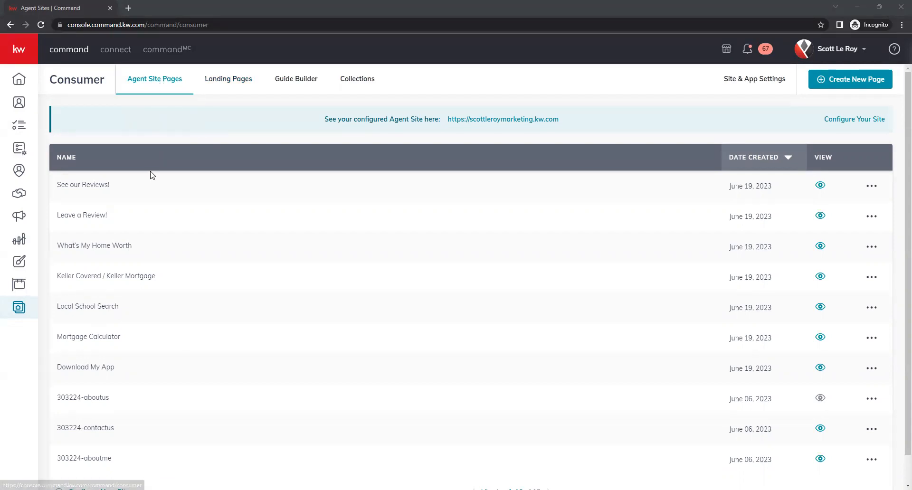
Open the configured Agent Site URL in a new tab
{"action": "left_click", "coordinate": [517, 121]}
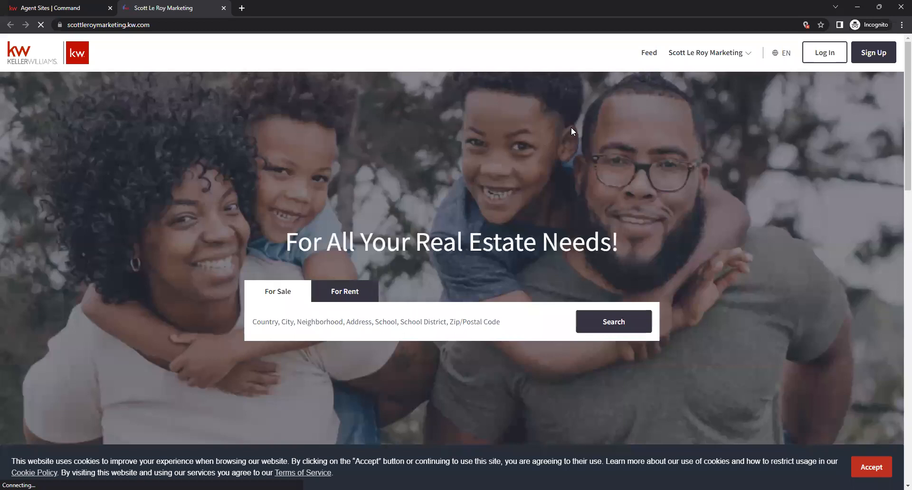
Review the agent site's page menu, then close the site tab
{"action": "left_click", "coordinate": [738, 55]}
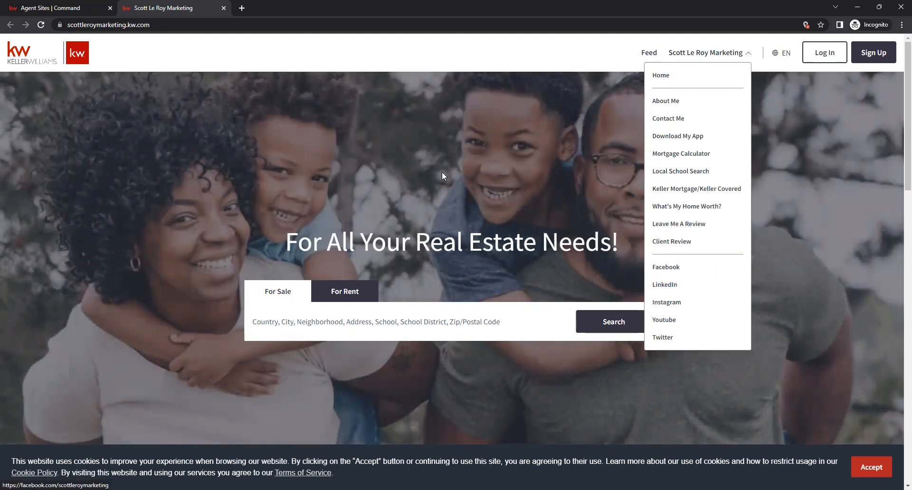
{"action": "left_click", "coordinate": [228, 40]}
{"action": "left_click", "coordinate": [223, 8]}
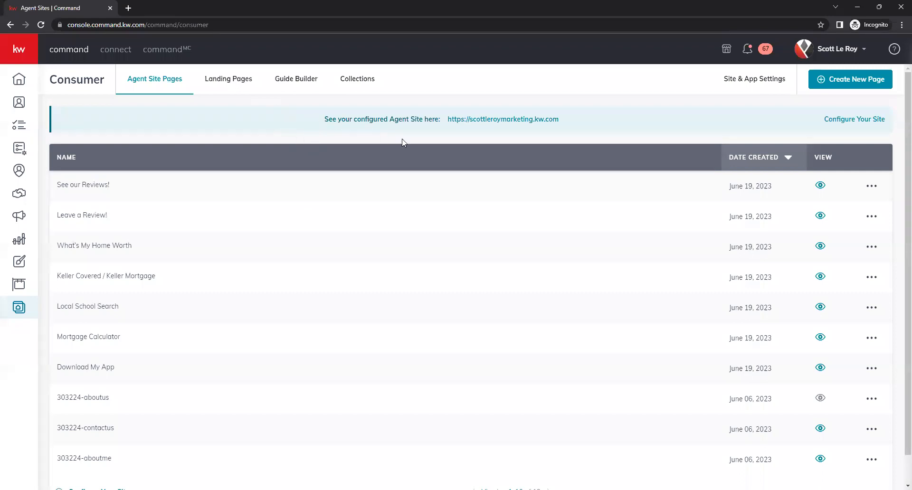
Create a new page as a landing page and open it in the editor
{"action": "left_click", "coordinate": [865, 84]}
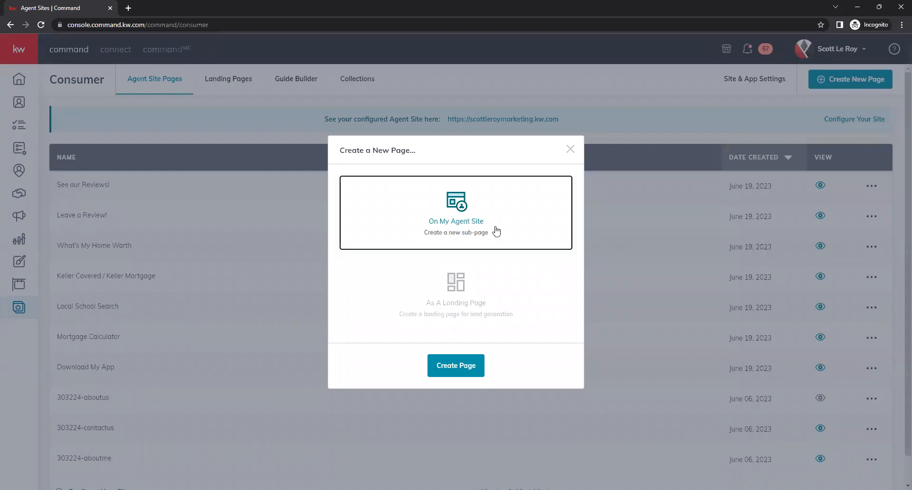
{"action": "left_click", "coordinate": [485, 301]}
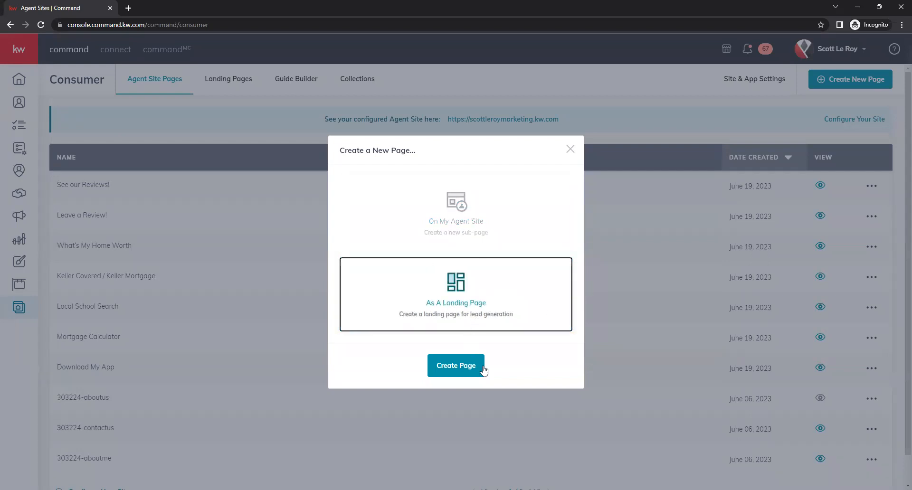
{"action": "left_click", "coordinate": [452, 371]}
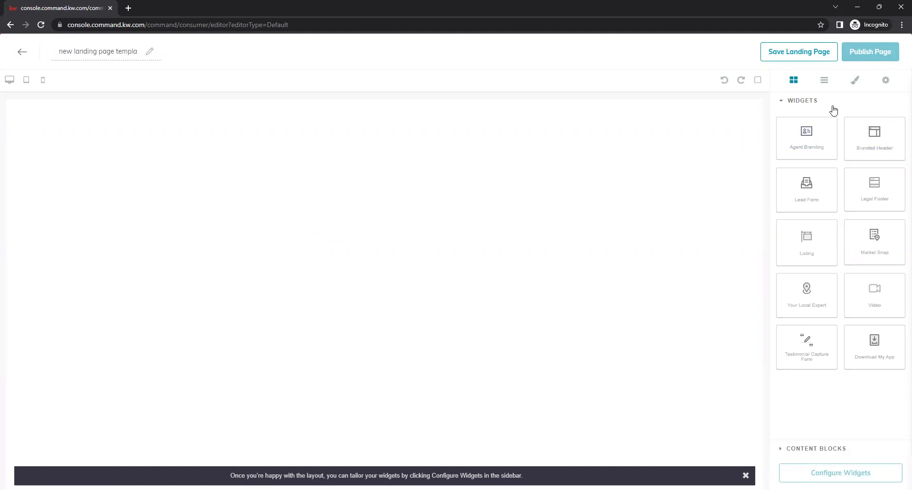
Add the slim Branded Header widget and delete the large Agent Branding banner
{"action": "left_click_drag", "start_coordinate": [806, 128], "coordinate": [616, 121]}
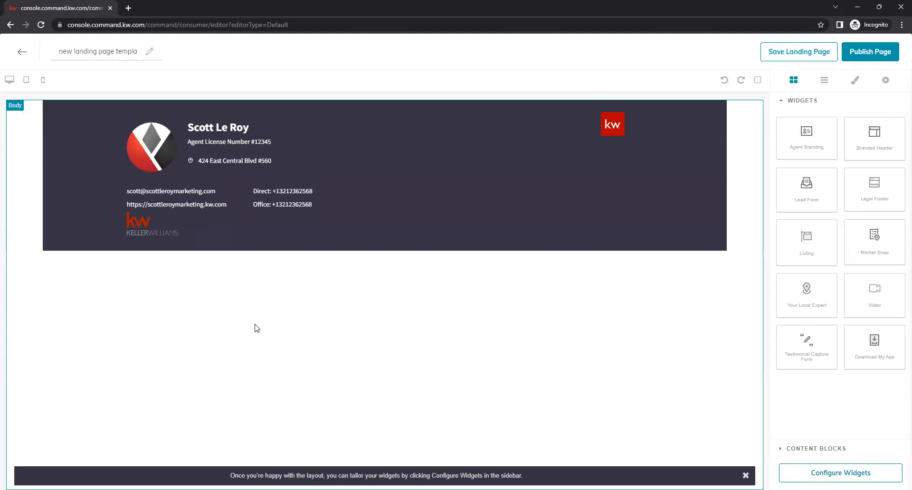
{"action": "left_click_drag", "start_coordinate": [881, 142], "coordinate": [580, 296]}
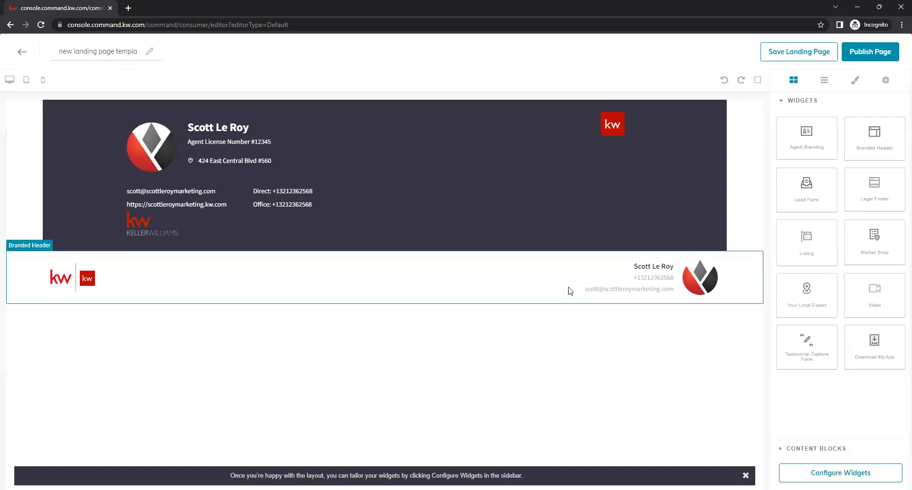
{"action": "left_click", "coordinate": [554, 220]}
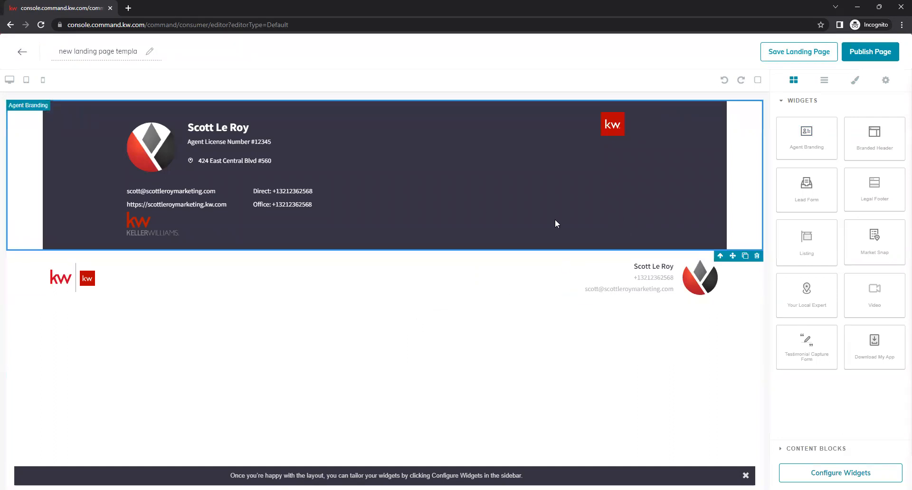
{"action": "left_click", "coordinate": [757, 255]}
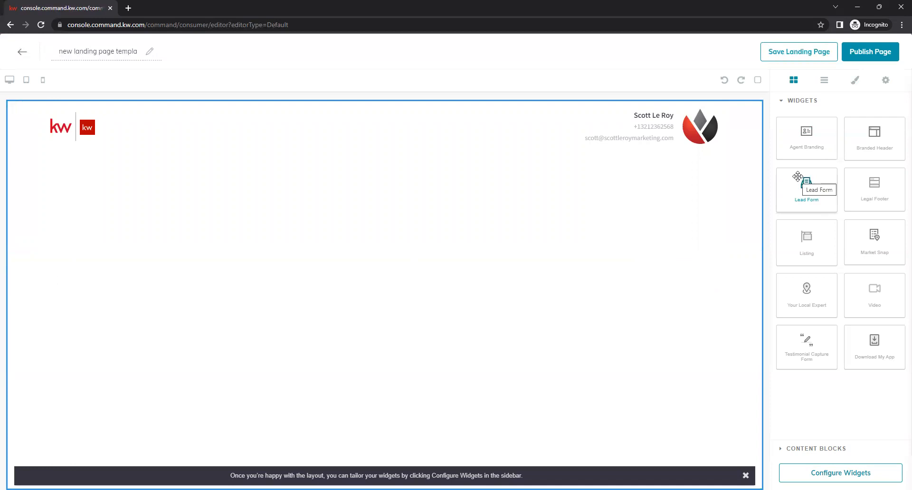
{"action": "left_click_drag", "start_coordinate": [798, 176], "coordinate": [579, 271]}
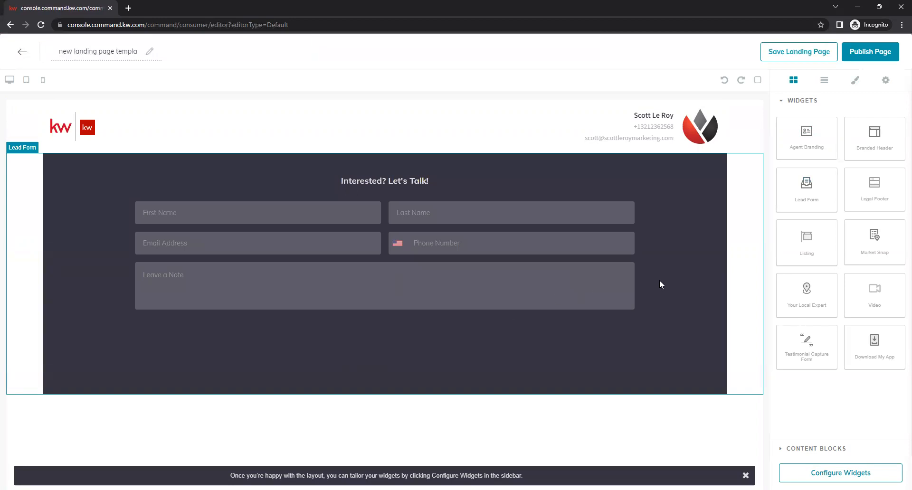
{"action": "left_click", "coordinate": [755, 151]}
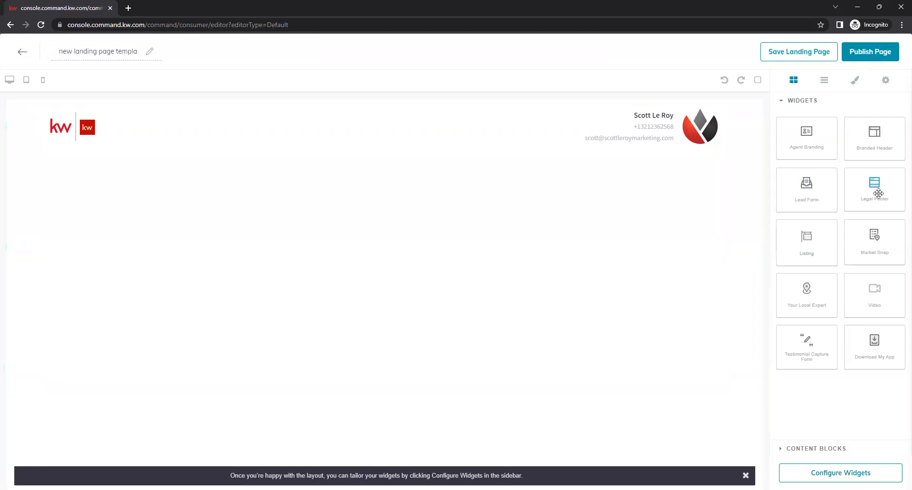
{"action": "left_click_drag", "start_coordinate": [875, 189], "coordinate": [548, 323]}
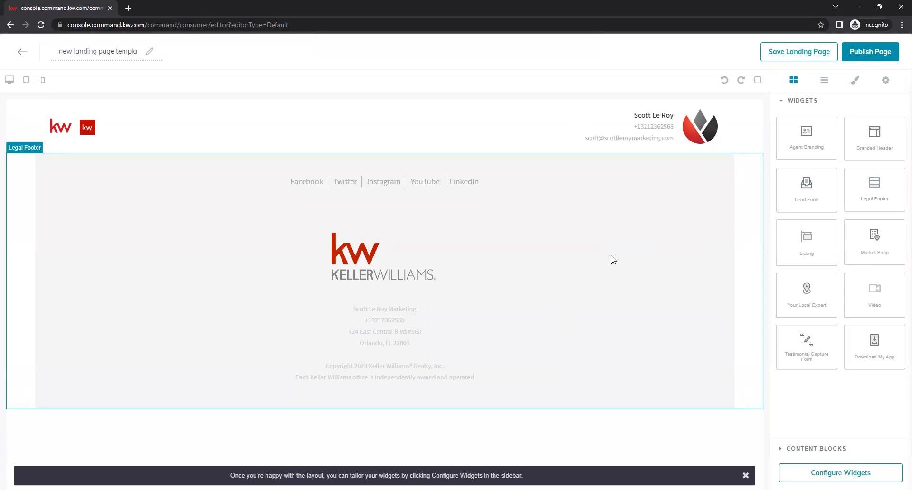
{"action": "left_click", "coordinate": [710, 193]}
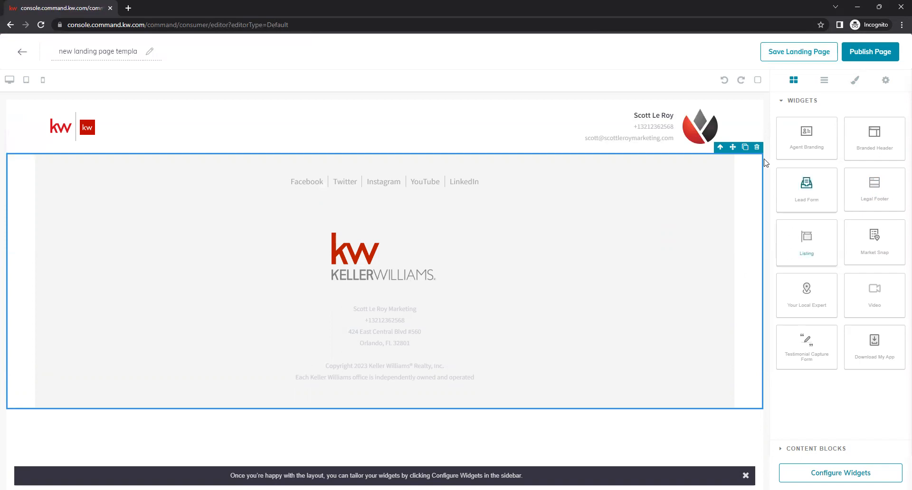
{"action": "left_click", "coordinate": [756, 147]}
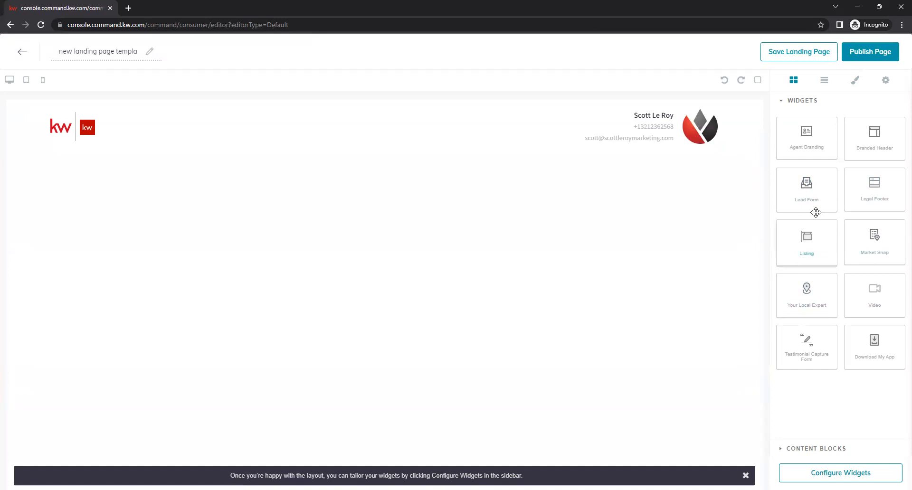
{"action": "left_click_drag", "start_coordinate": [633, 263], "coordinate": [717, 272]}
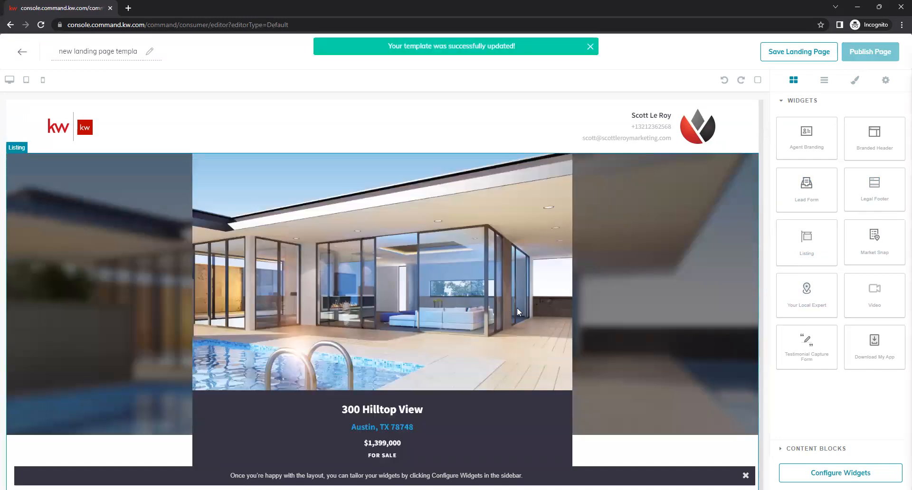
{"action": "left_click", "coordinate": [553, 211]}
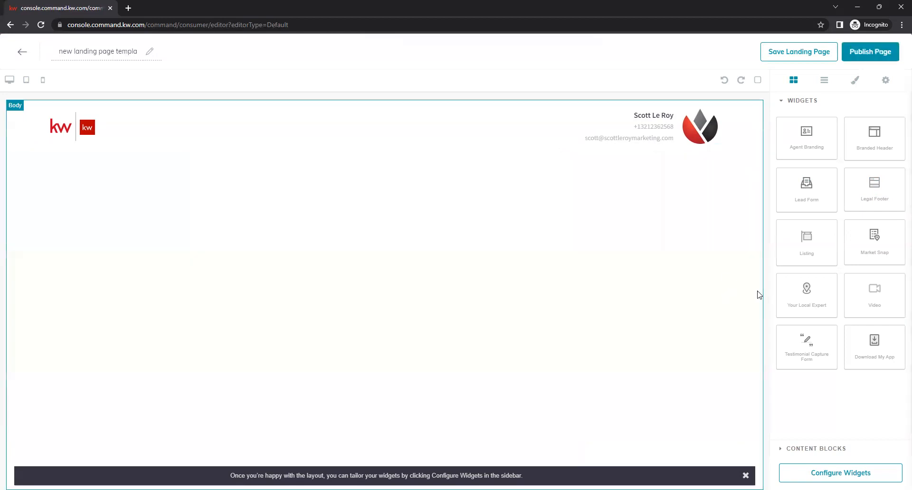
{"action": "left_click_drag", "start_coordinate": [876, 246], "coordinate": [484, 261]}
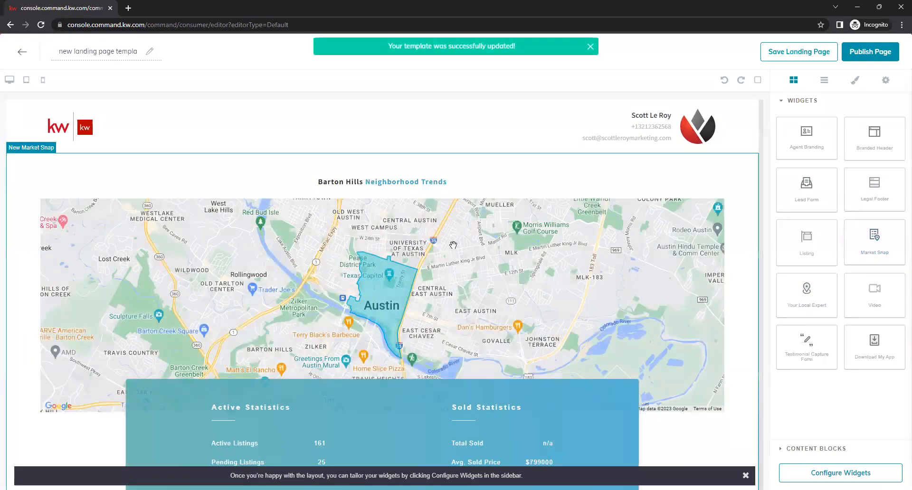
{"action": "scroll", "coordinate": [424, 354], "scroll_direction": "down", "scroll_amount": 2}
{"action": "scroll", "coordinate": [423, 356], "scroll_direction": "down", "scroll_amount": 1}
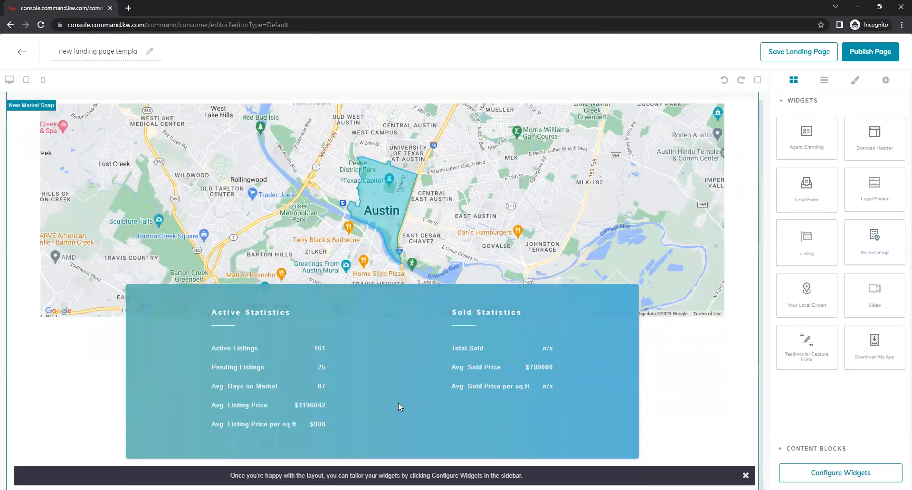
{"action": "scroll", "coordinate": [390, 393], "scroll_direction": "up", "scroll_amount": 2}
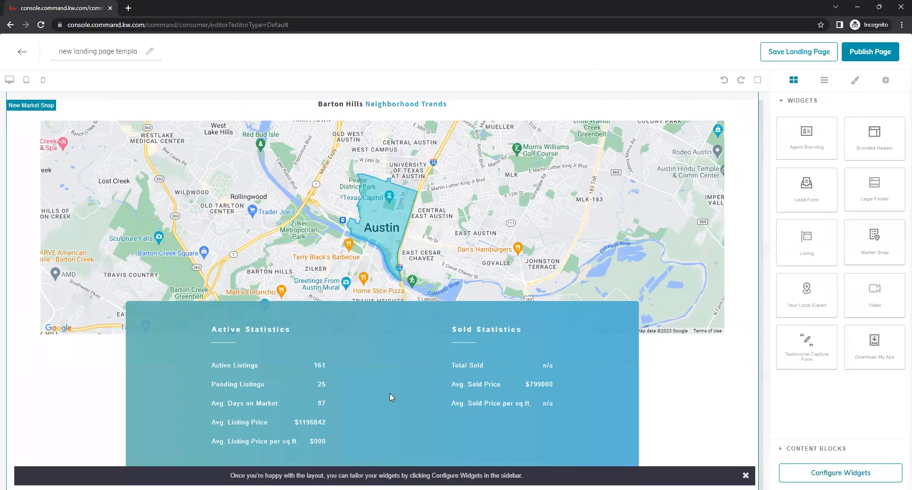
{"action": "scroll", "coordinate": [414, 365], "scroll_direction": "up", "scroll_amount": 3}
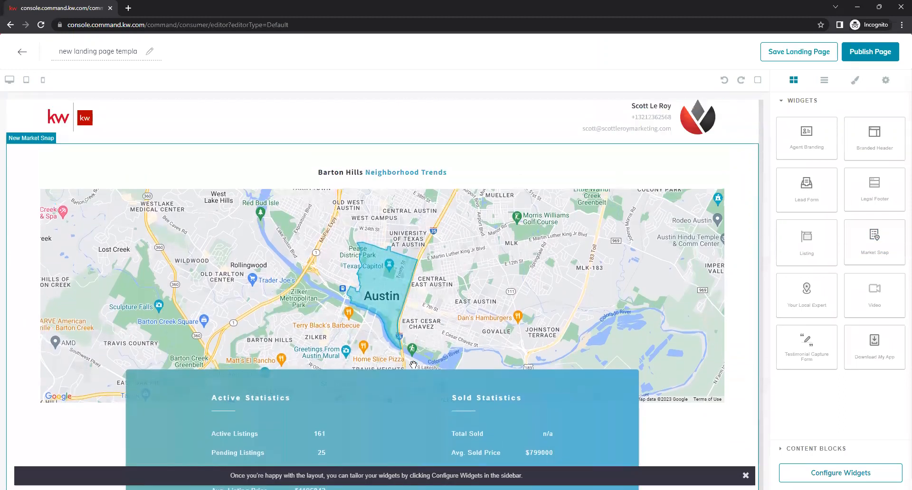
{"action": "scroll", "coordinate": [415, 368], "scroll_direction": "down", "scroll_amount": 4}
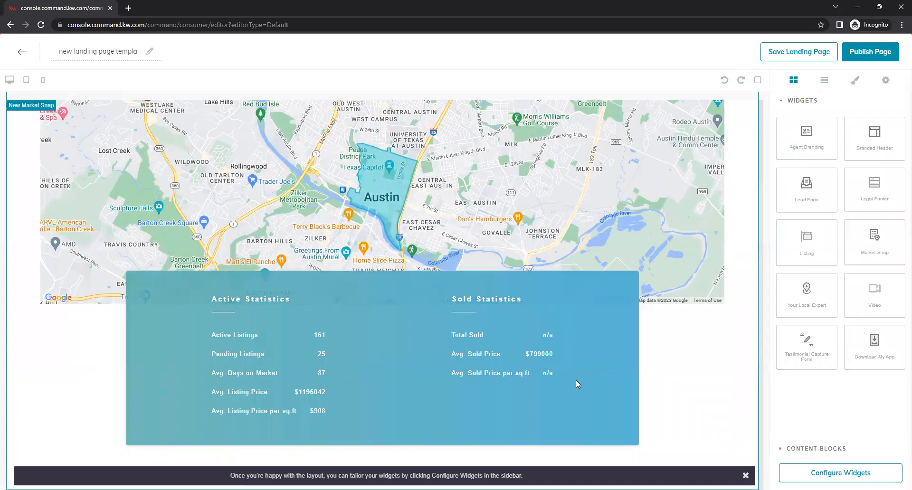
{"action": "scroll", "coordinate": [576, 380], "scroll_direction": "up", "scroll_amount": 3}
{"action": "left_click", "coordinate": [690, 259]}
{"action": "left_click", "coordinate": [749, 149]}
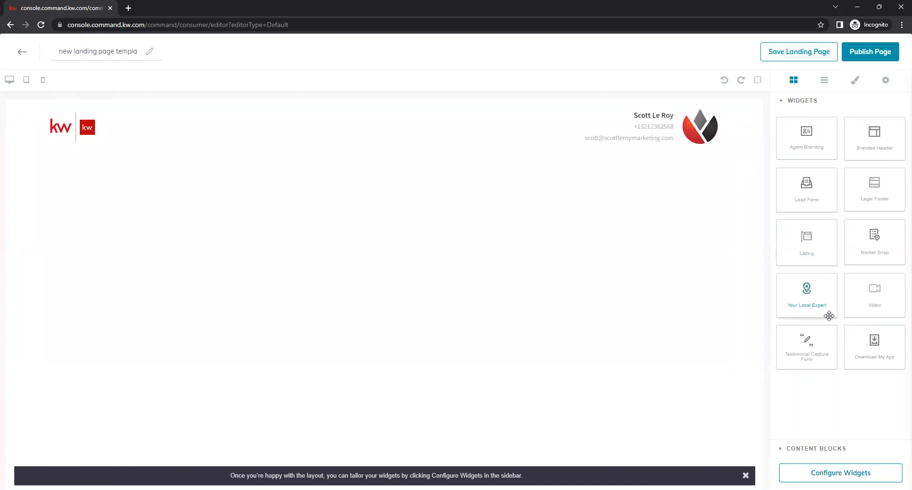
{"action": "left_click_drag", "start_coordinate": [817, 286], "coordinate": [591, 339]}
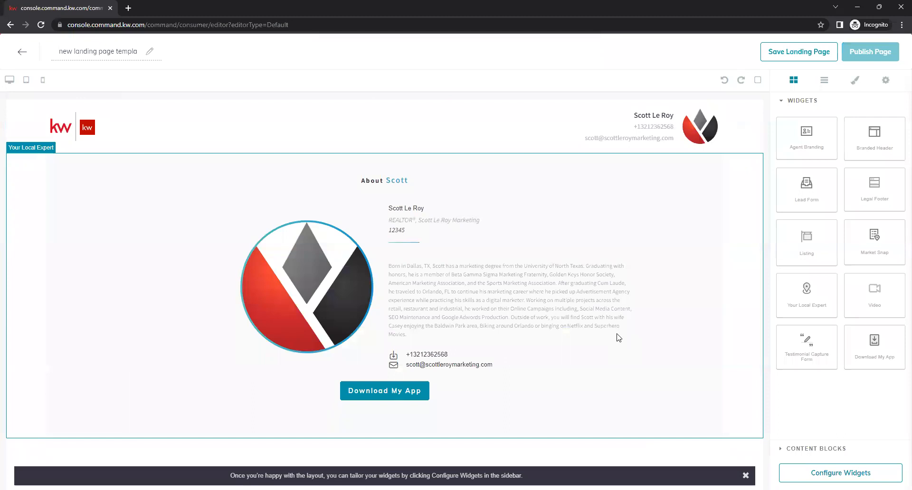
{"action": "left_click", "coordinate": [648, 283]}
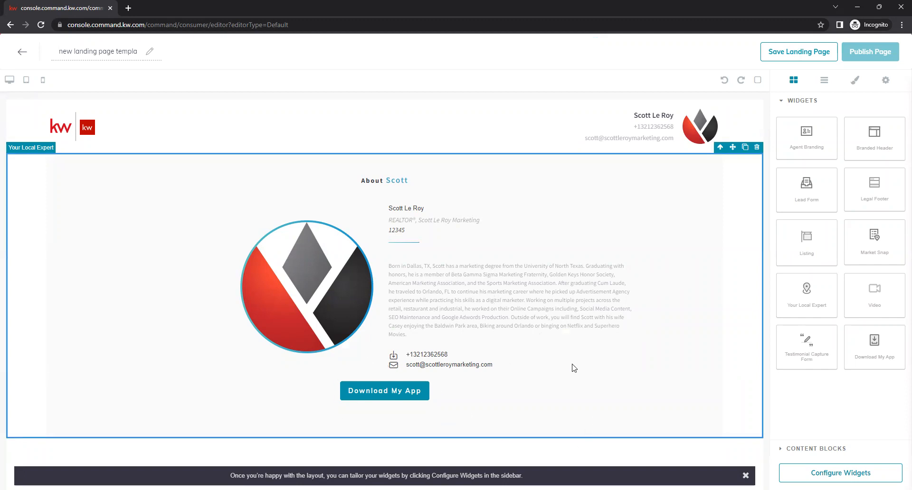
{"action": "left_click", "coordinate": [756, 148]}
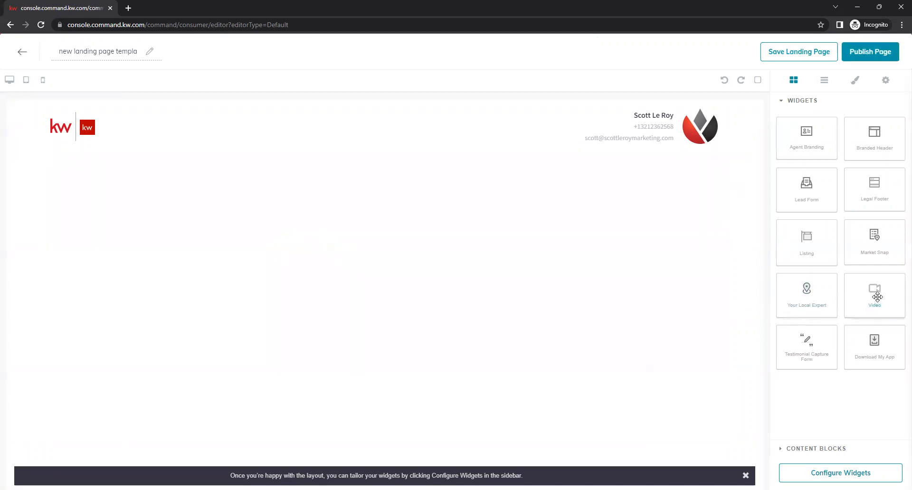
{"action": "left_click_drag", "start_coordinate": [884, 295], "coordinate": [467, 268]}
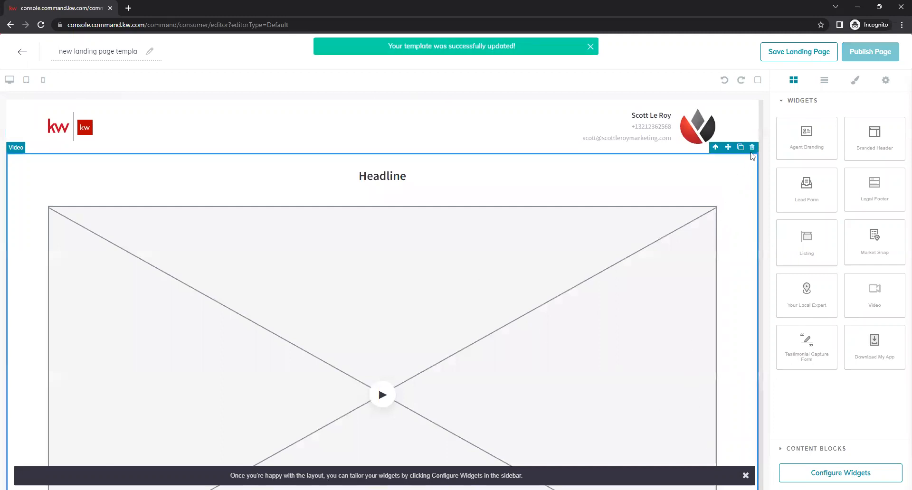
{"action": "left_click", "coordinate": [755, 148]}
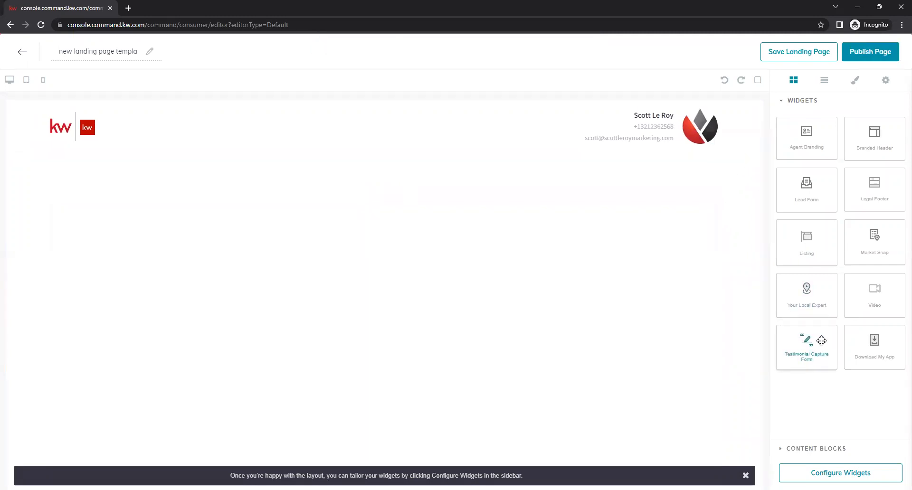
{"action": "left_click_drag", "start_coordinate": [818, 341], "coordinate": [608, 311]}
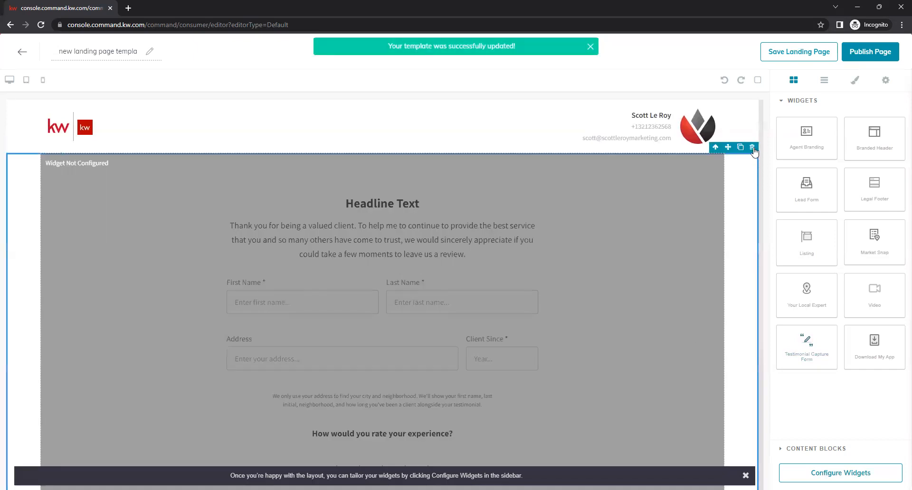
{"action": "left_click", "coordinate": [752, 148]}
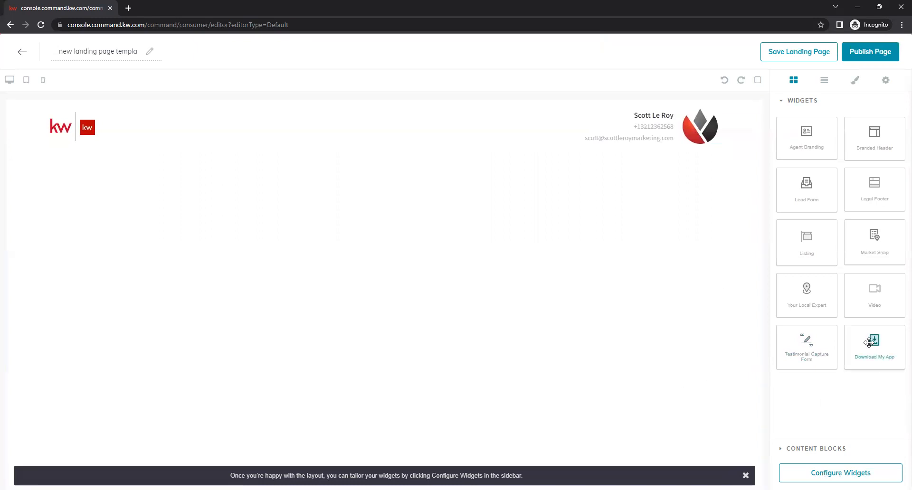
{"action": "left_click_drag", "start_coordinate": [868, 342], "coordinate": [509, 289]}
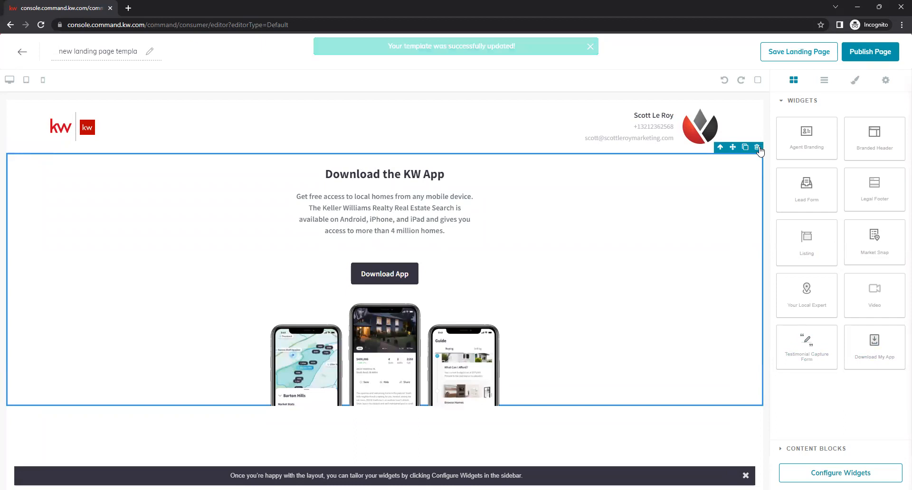
{"action": "left_click", "coordinate": [757, 148]}
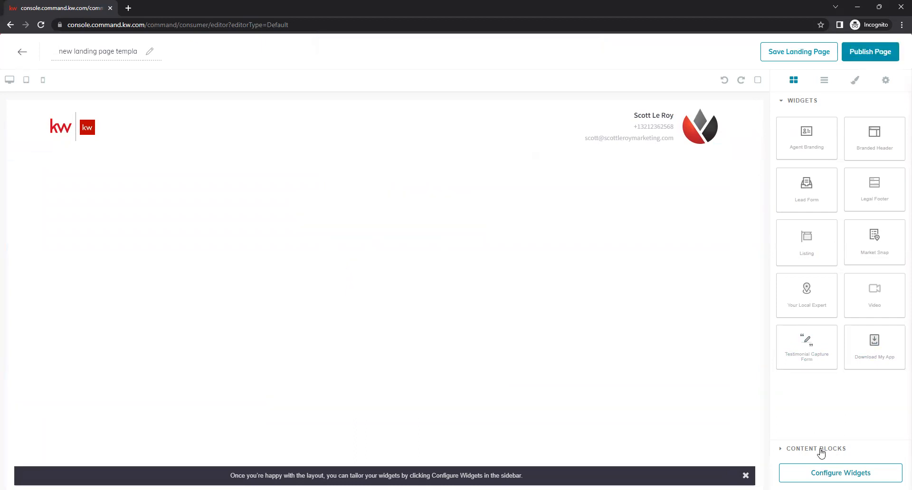
{"action": "left_click", "coordinate": [811, 449]}
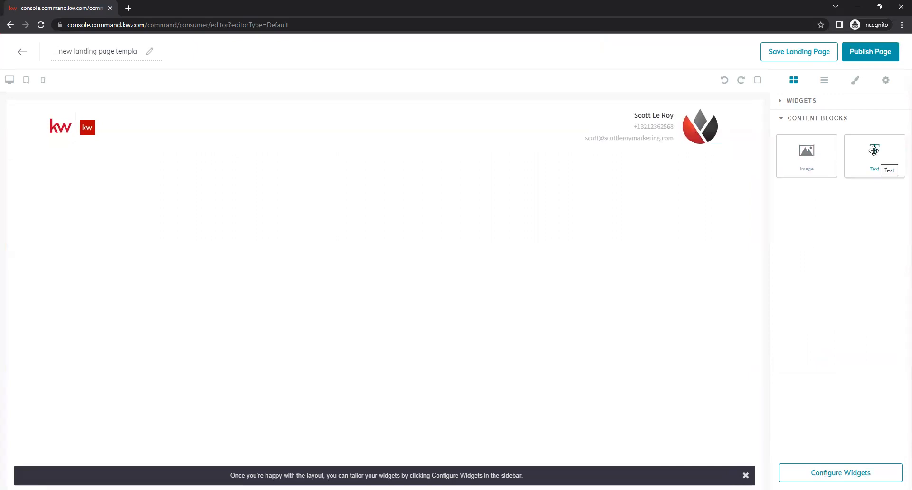
{"action": "left_click", "coordinate": [801, 100]}
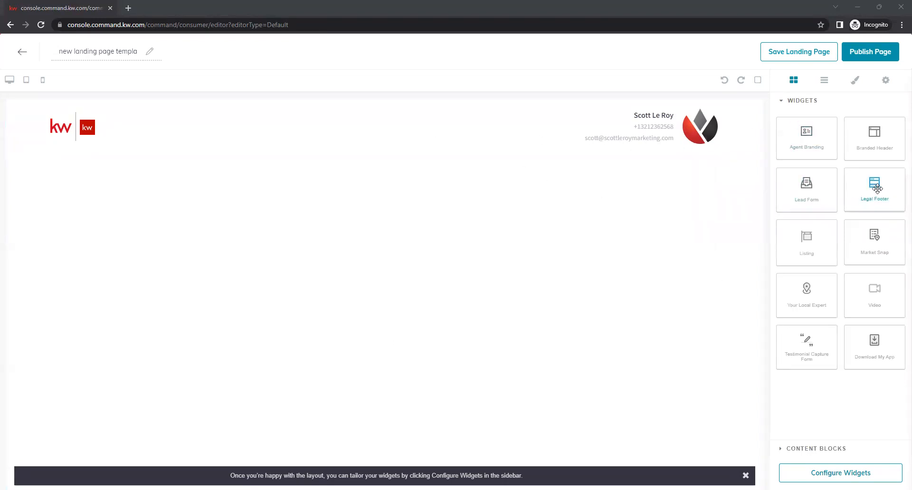
Drop a Legal Footer, a lead sign-in form and a listing section onto the page
{"action": "left_click_drag", "start_coordinate": [877, 188], "coordinate": [550, 284]}
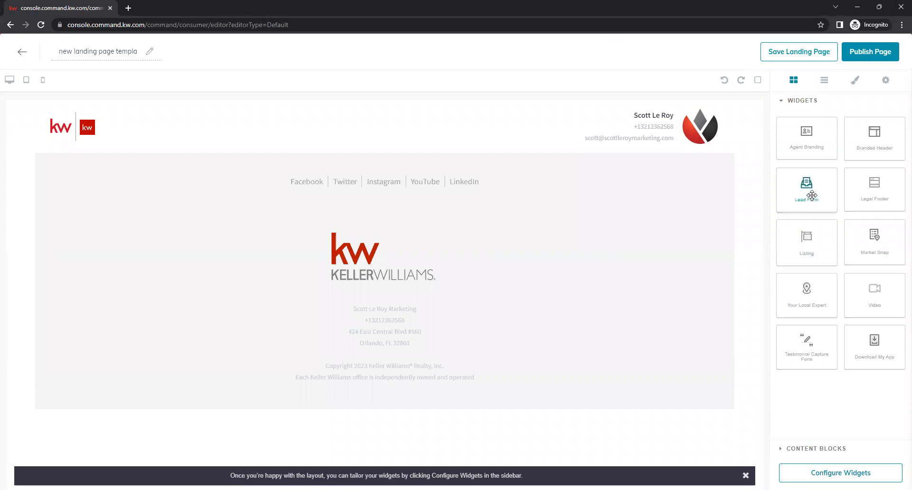
{"action": "mouse_move", "coordinate": [812, 187]}
{"action": "left_mouse_down"}
{"action": "mouse_move", "coordinate": [717, 185]}
{"action": "mouse_move", "coordinate": [511, 156]}
{"action": "mouse_move", "coordinate": [526, 211]}
{"action": "mouse_move", "coordinate": [655, 272]}
{"action": "mouse_move", "coordinate": [644, 181]}
{"action": "mouse_move", "coordinate": [803, 172]}
{"action": "mouse_move", "coordinate": [807, 180]}
{"action": "left_mouse_up"}
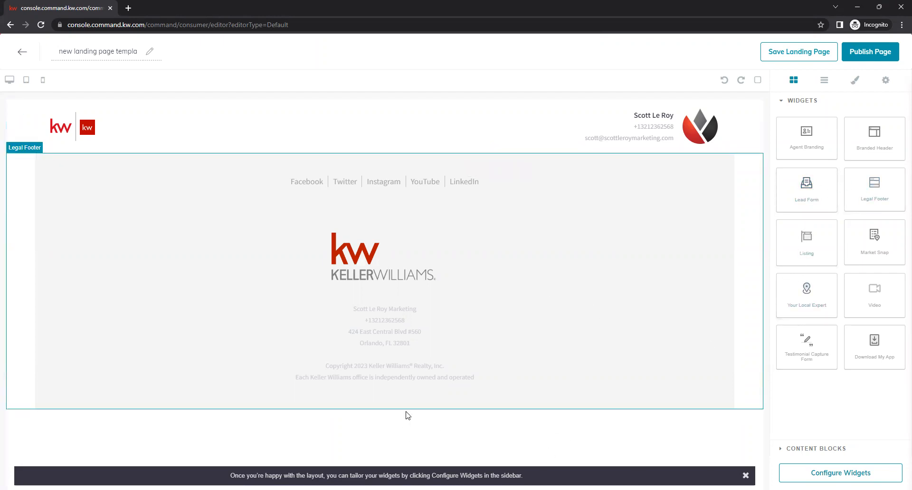
{"action": "left_click", "coordinate": [745, 474]}
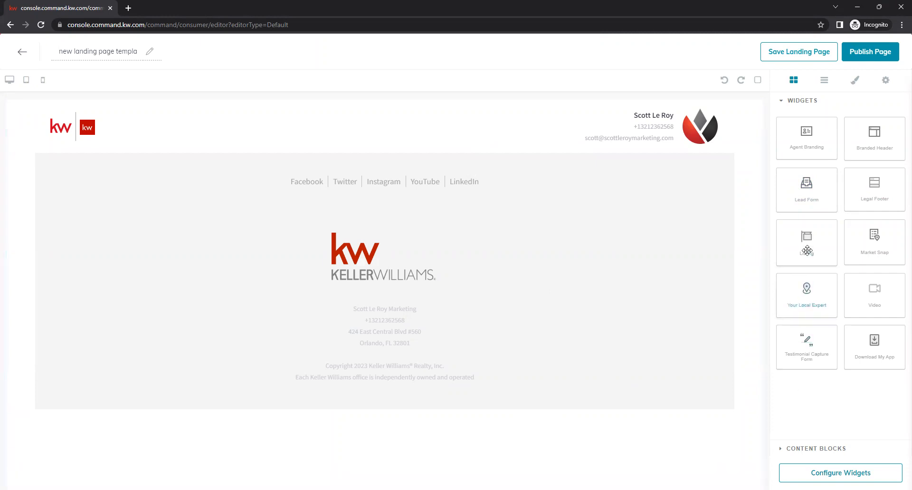
{"action": "left_click_drag", "start_coordinate": [804, 249], "coordinate": [640, 182]}
{"action": "scroll", "coordinate": [696, 269], "scroll_direction": "down", "scroll_amount": 15}
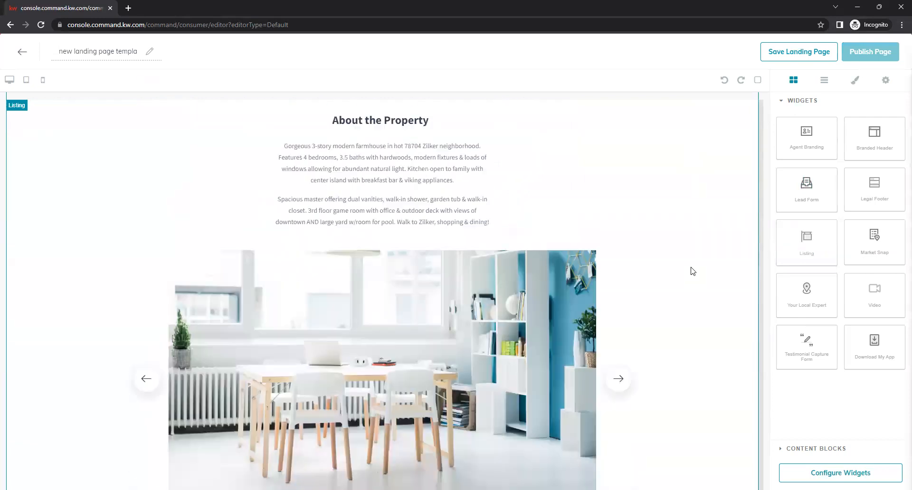
{"action": "scroll", "coordinate": [693, 275], "scroll_direction": "down", "scroll_amount": 4}
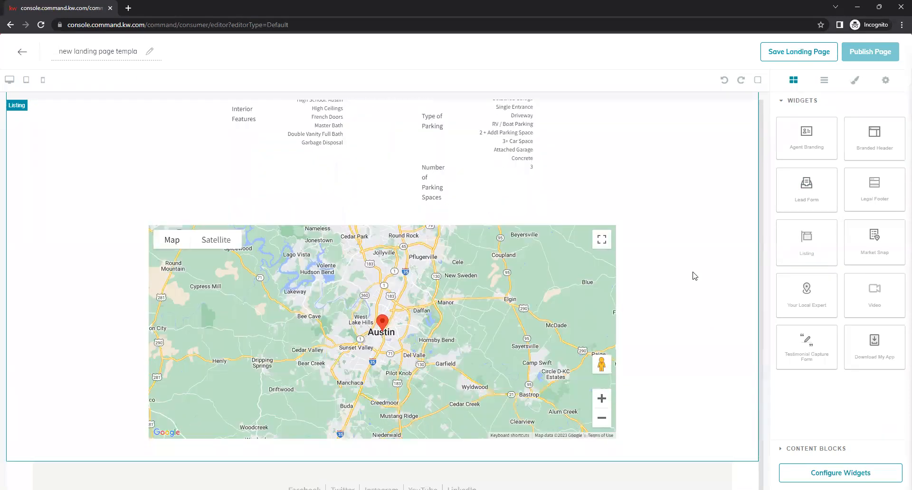
{"action": "scroll", "coordinate": [693, 272], "scroll_direction": "down", "scroll_amount": 4}
Delete the legal footer block and place it again directly beneath the branded header
{"action": "left_click", "coordinate": [694, 326]}
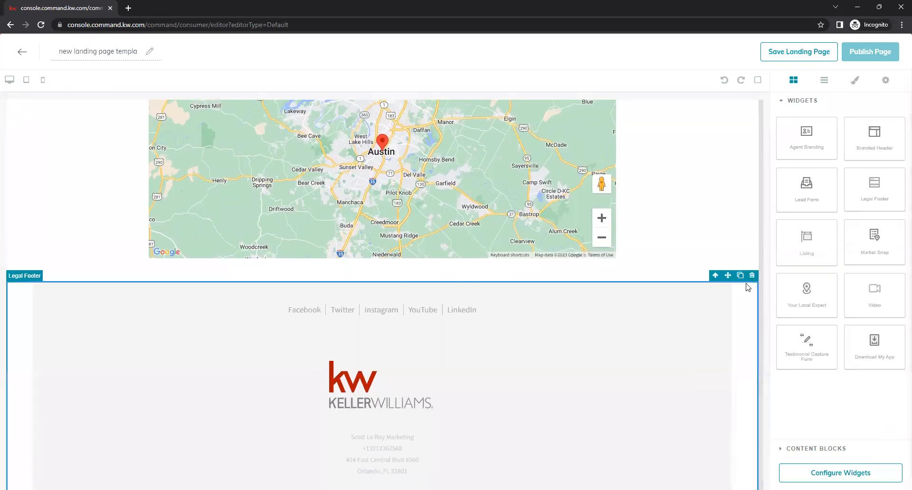
{"action": "left_click", "coordinate": [748, 280]}
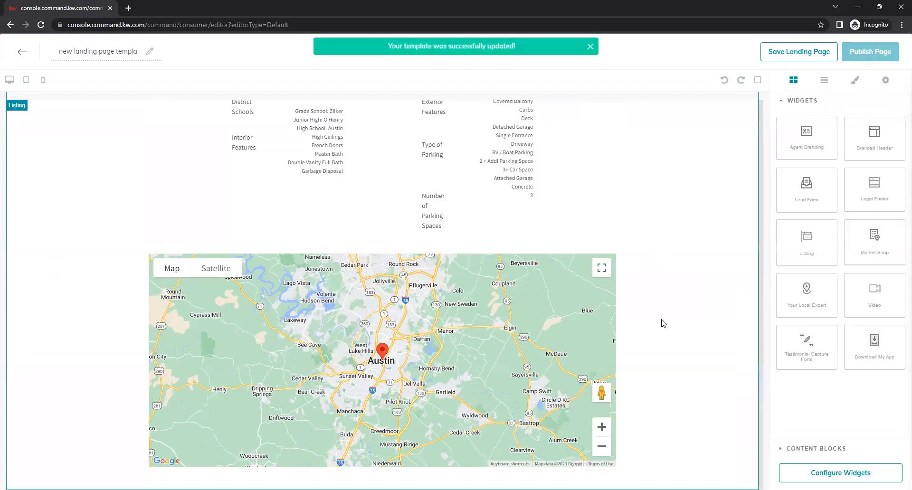
{"action": "left_click_drag", "start_coordinate": [793, 184], "coordinate": [769, 204]}
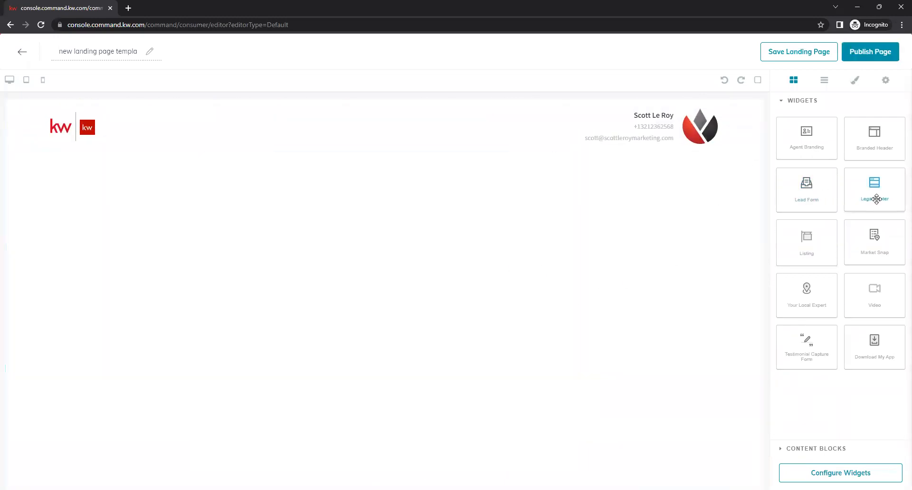
{"action": "left_click_drag", "start_coordinate": [876, 198], "coordinate": [621, 262]}
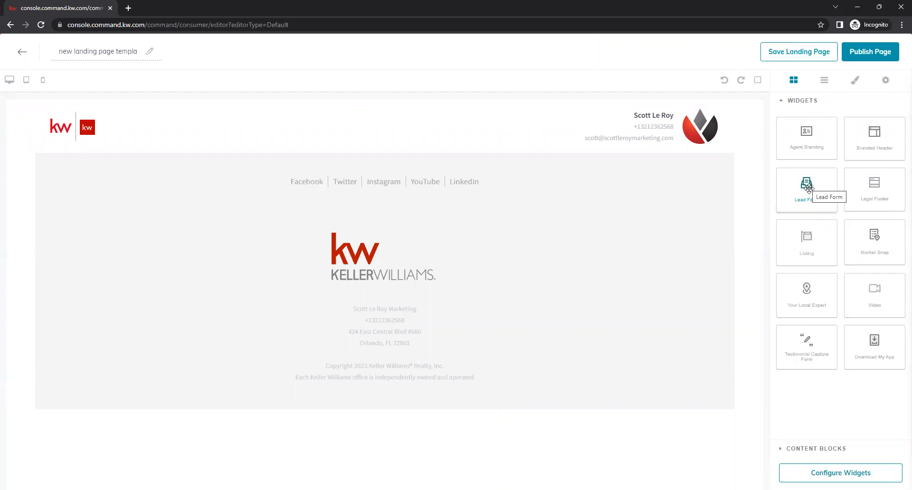
Add the Lead Form above the footer and a Listing section above it, then open its settings
{"action": "left_click_drag", "start_coordinate": [815, 183], "coordinate": [681, 157]}
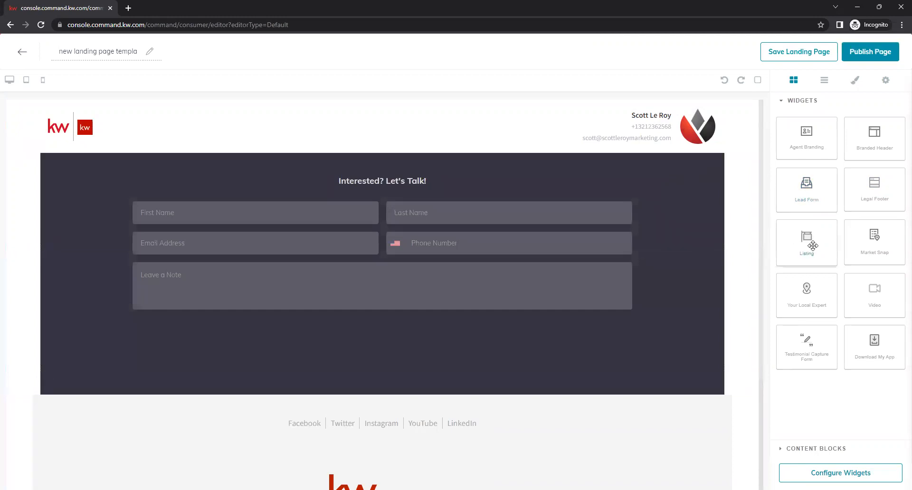
{"action": "left_click_drag", "start_coordinate": [806, 245], "coordinate": [794, 232]}
{"action": "left_click_drag", "start_coordinate": [710, 159], "coordinate": [711, 159]}
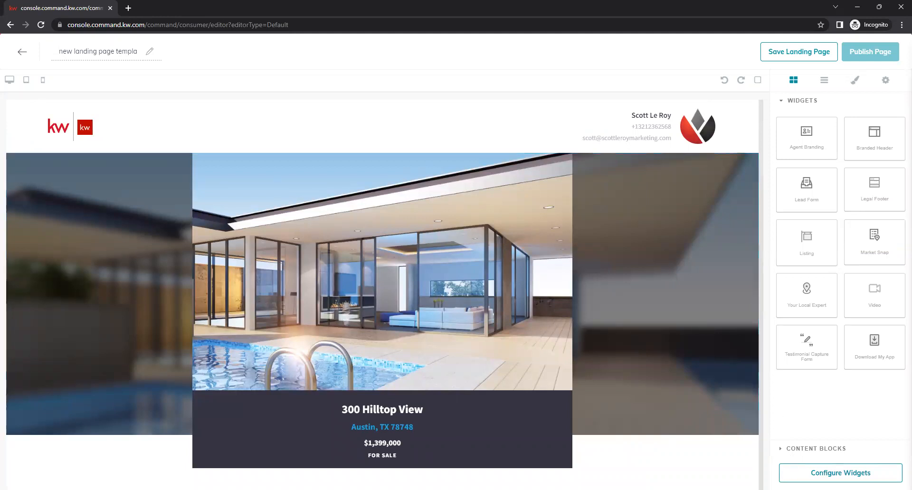
{"action": "left_click", "coordinate": [841, 473]}
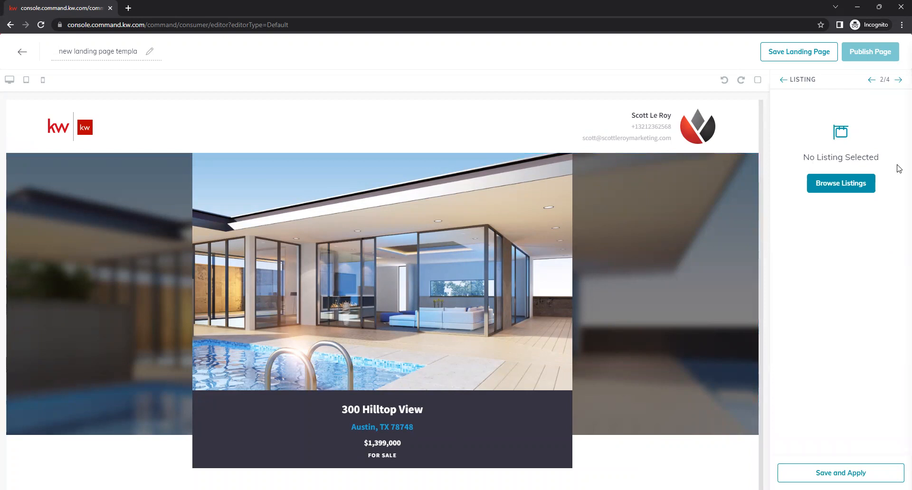
{"action": "left_click", "coordinate": [833, 190]}
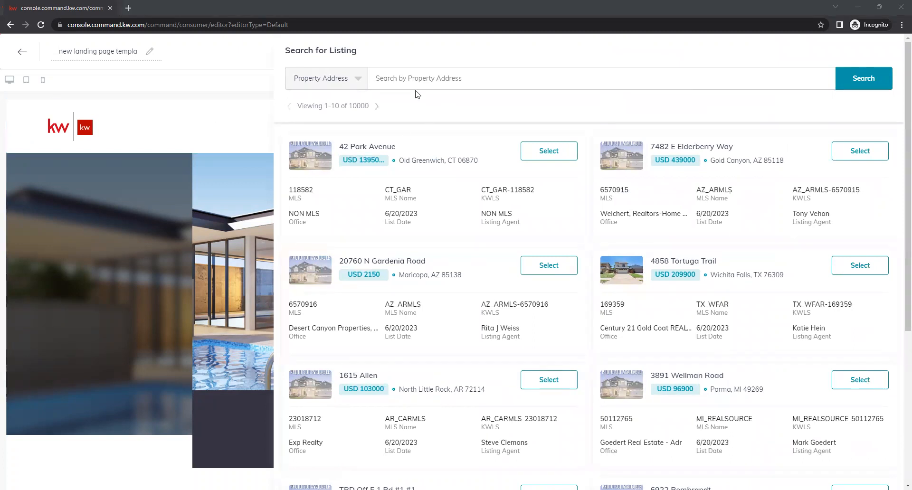
{"action": "left_click", "coordinate": [359, 82]}
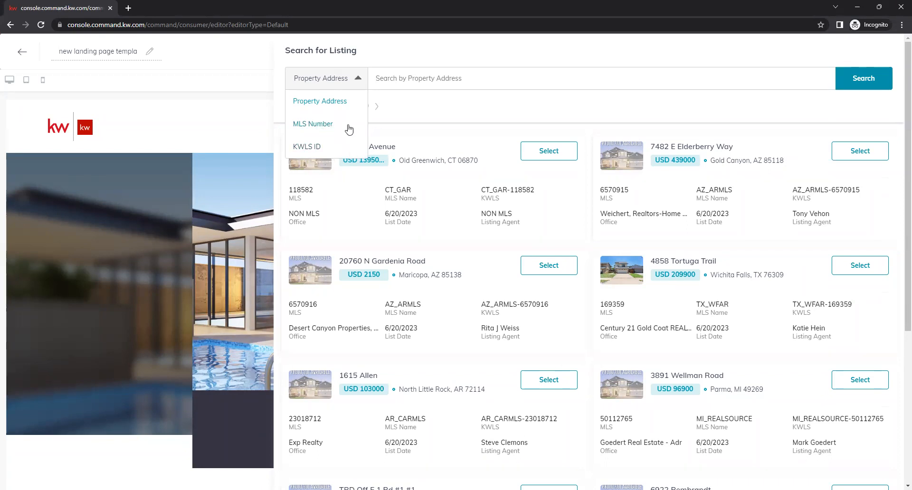
{"action": "left_click", "coordinate": [333, 125]}
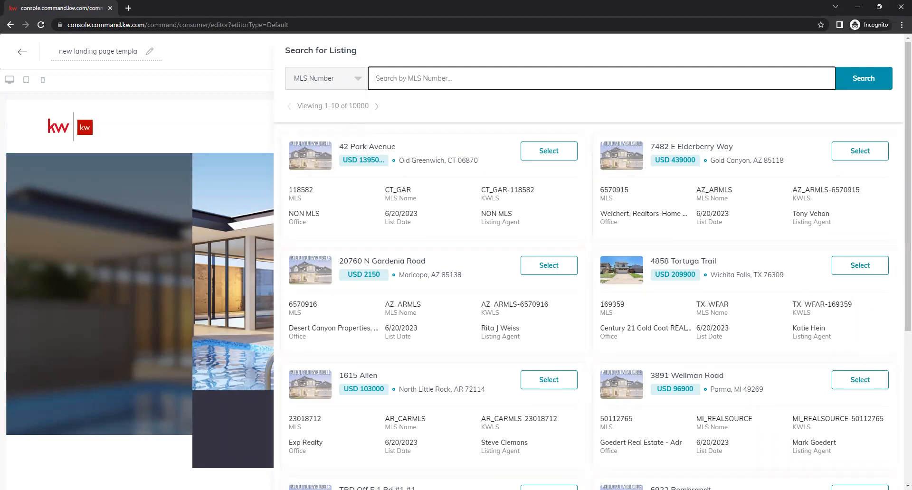
{"action": "key", "text": "alt+Tab"}
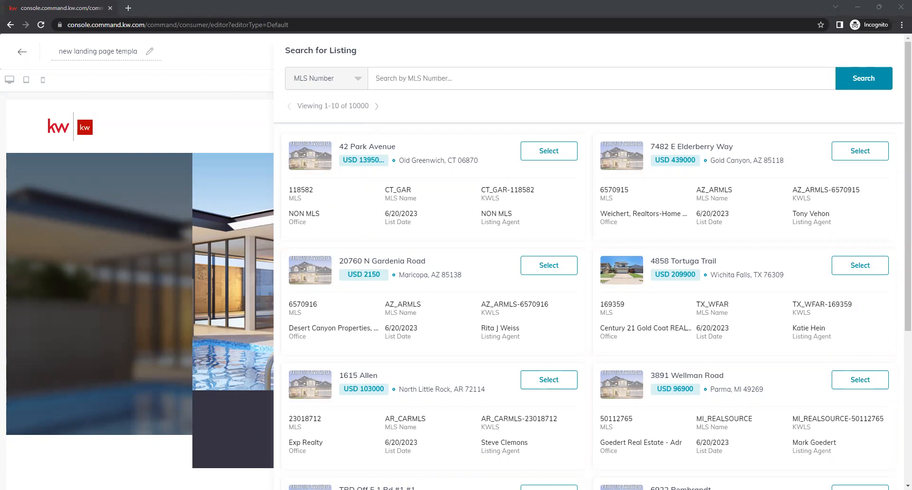
{"action": "left_click", "coordinate": [417, 81]}
{"action": "type", "text": "898198"}
{"action": "key", "text": "Return"}
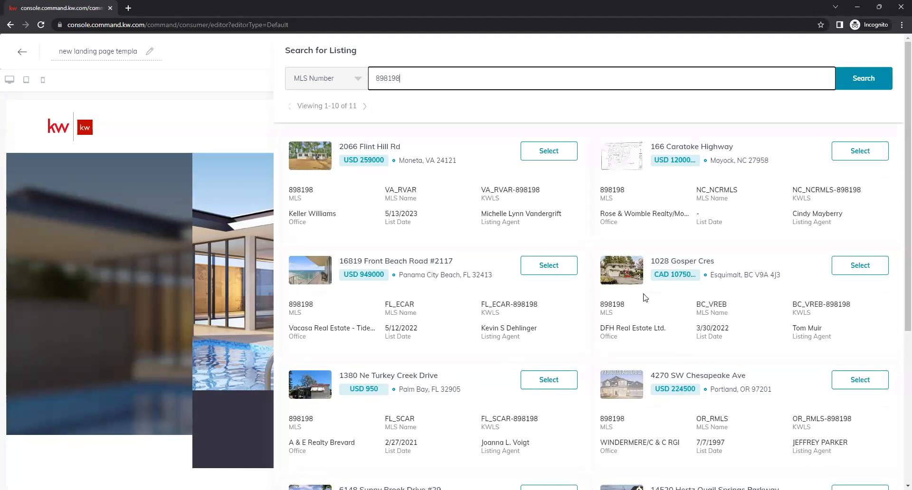
{"action": "left_click", "coordinate": [299, 305]}
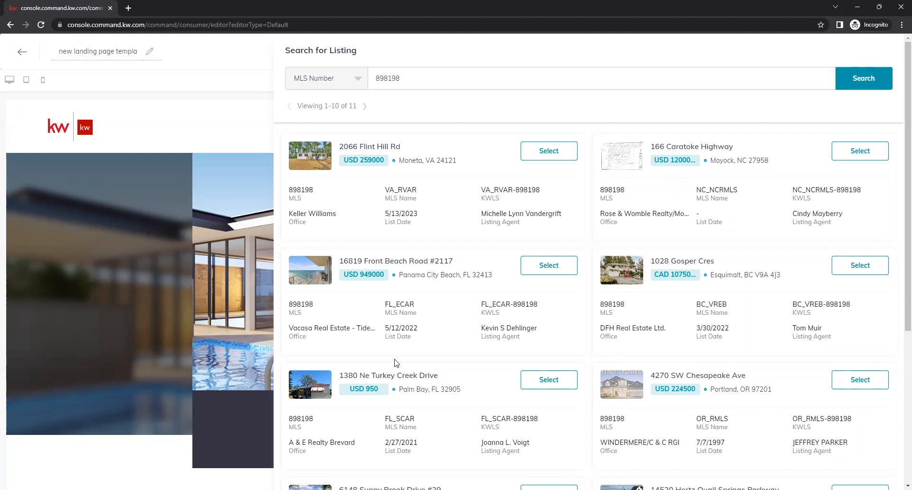
{"action": "left_click", "coordinate": [550, 151]}
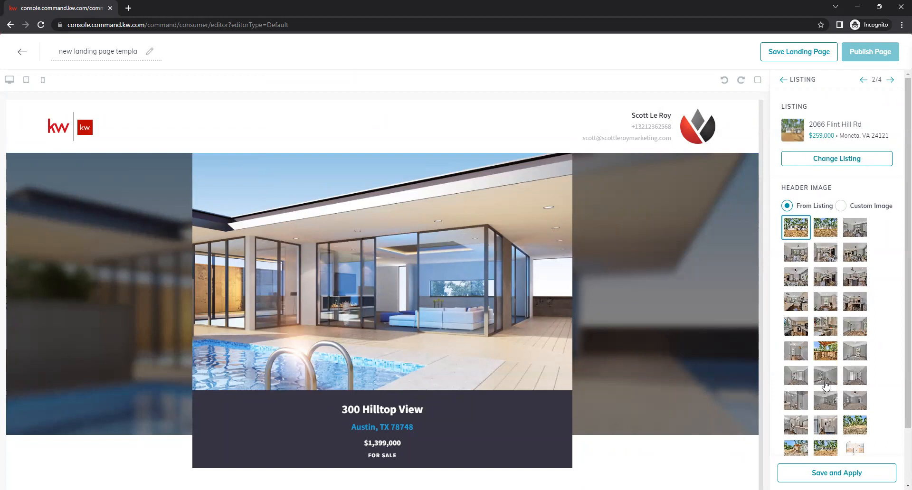
{"action": "left_click", "coordinate": [824, 231]}
{"action": "left_click", "coordinate": [802, 234]}
{"action": "left_click", "coordinate": [836, 472]}
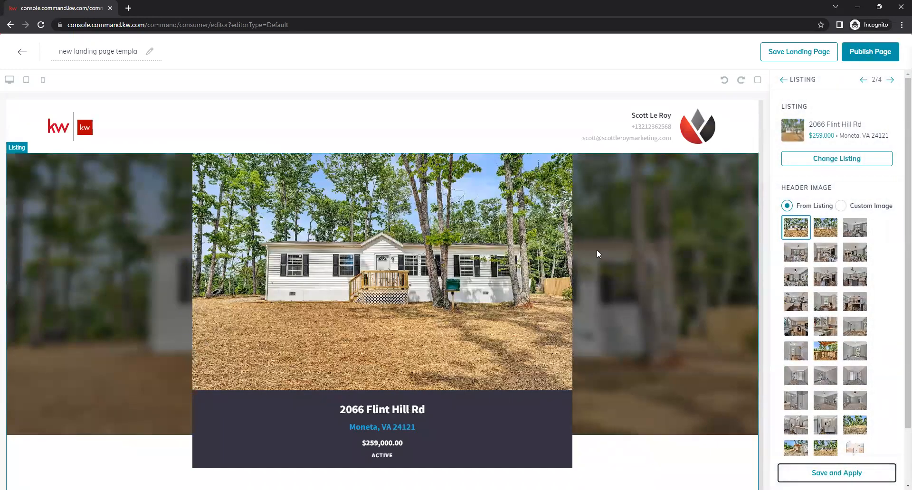
{"action": "scroll", "coordinate": [598, 249], "scroll_direction": "down", "scroll_amount": 5}
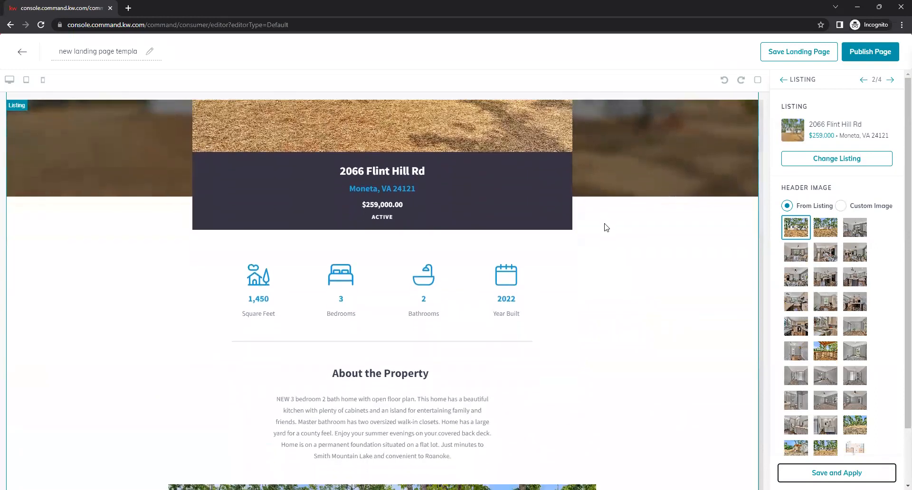
{"action": "scroll", "coordinate": [601, 235], "scroll_direction": "down", "scroll_amount": 5}
{"action": "scroll", "coordinate": [594, 240], "scroll_direction": "up", "scroll_amount": 4}
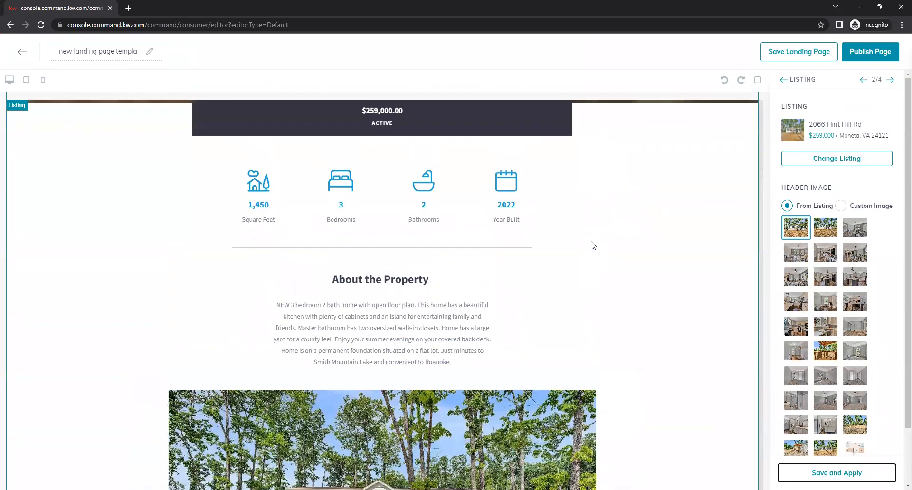
{"action": "scroll", "coordinate": [593, 246], "scroll_direction": "up", "scroll_amount": 1}
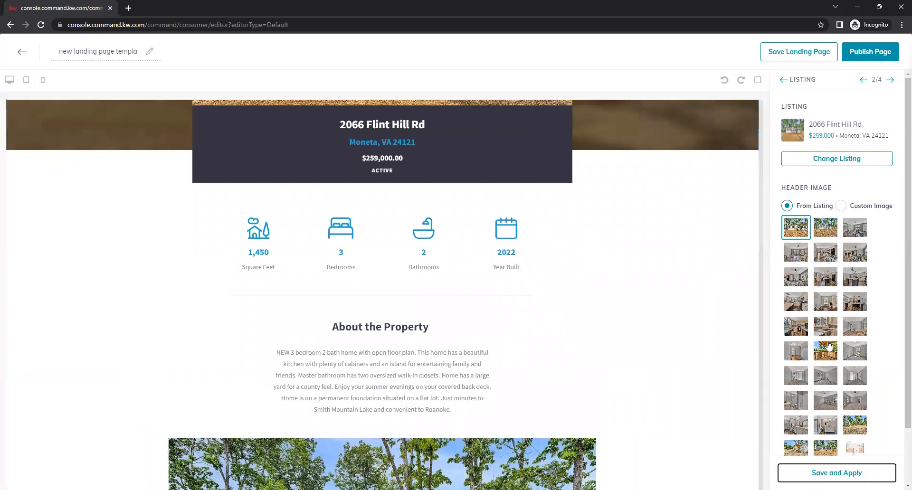
{"action": "scroll", "coordinate": [633, 342], "scroll_direction": "down", "scroll_amount": 4}
{"action": "scroll", "coordinate": [633, 342], "scroll_direction": "down", "scroll_amount": 6}
{"action": "scroll", "coordinate": [641, 276], "scroll_direction": "up", "scroll_amount": 4}
{"action": "scroll", "coordinate": [643, 272], "scroll_direction": "down", "scroll_amount": 8}
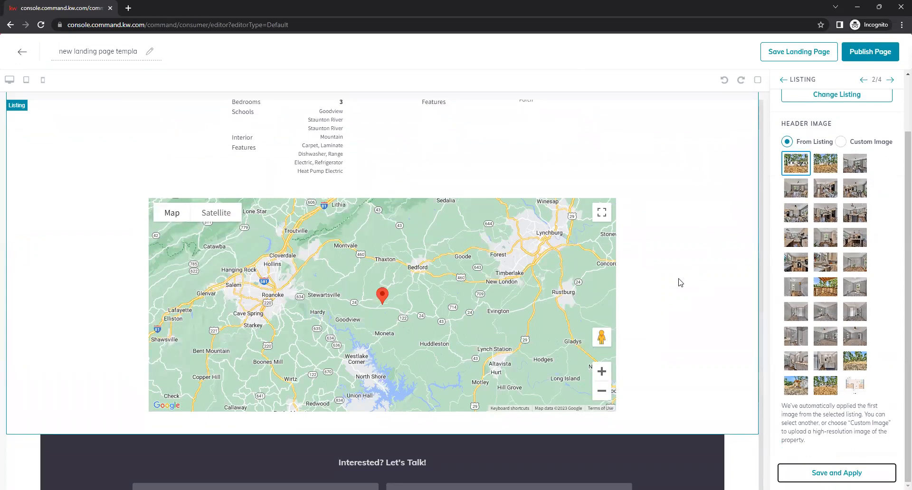
{"action": "scroll", "coordinate": [681, 282], "scroll_direction": "down", "scroll_amount": 2}
{"action": "scroll", "coordinate": [683, 286], "scroll_direction": "down", "scroll_amount": 7}
{"action": "scroll", "coordinate": [686, 264], "scroll_direction": "up", "scroll_amount": 7}
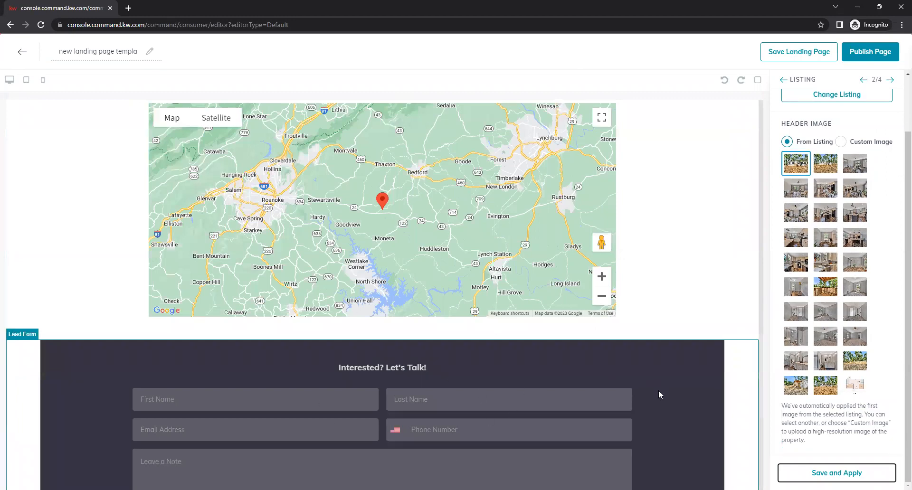
{"action": "scroll", "coordinate": [679, 395], "scroll_direction": "up", "scroll_amount": 6}
{"action": "scroll", "coordinate": [679, 401], "scroll_direction": "up", "scroll_amount": 15}
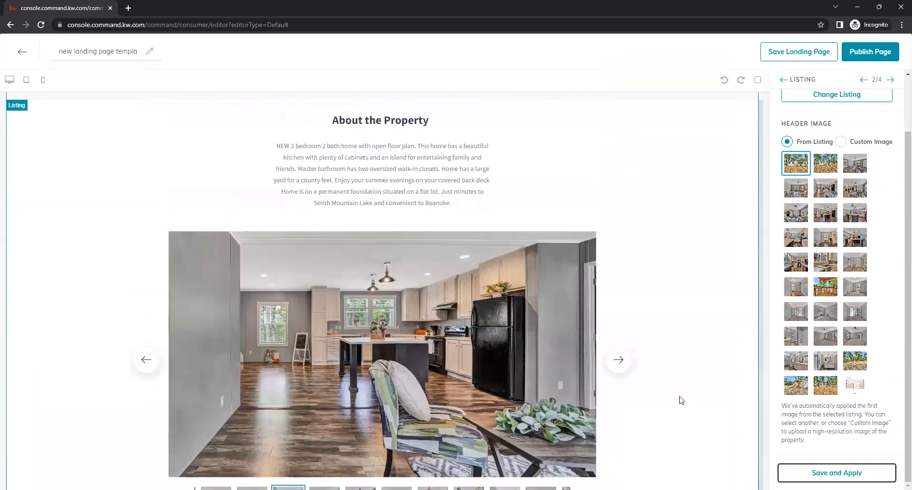
{"action": "scroll", "coordinate": [679, 395], "scroll_direction": "down", "scroll_amount": 1}
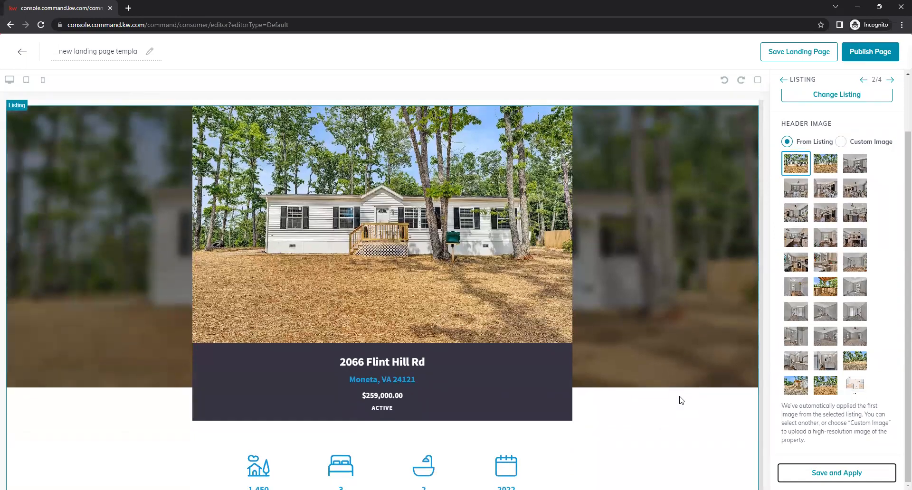
{"action": "scroll", "coordinate": [680, 399], "scroll_direction": "up", "scroll_amount": 1}
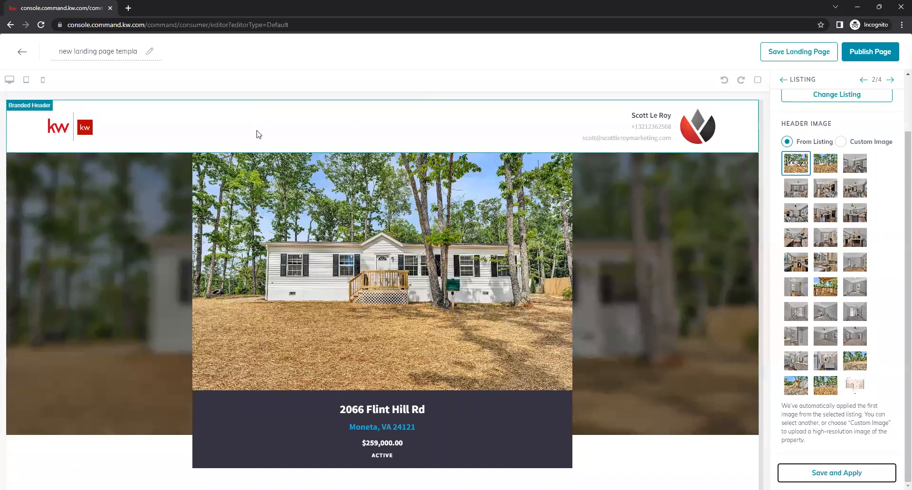
{"action": "triple_click", "coordinate": [119, 45]}
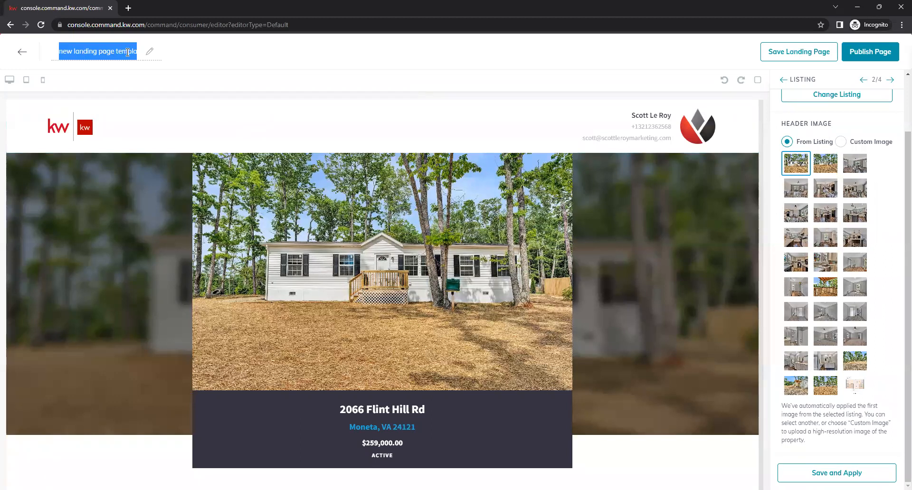
{"action": "key", "text": "BackSpace"}
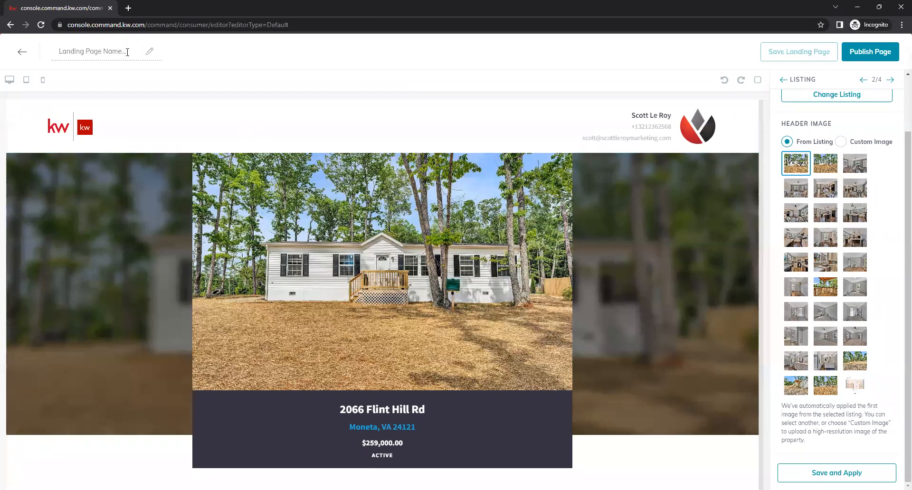
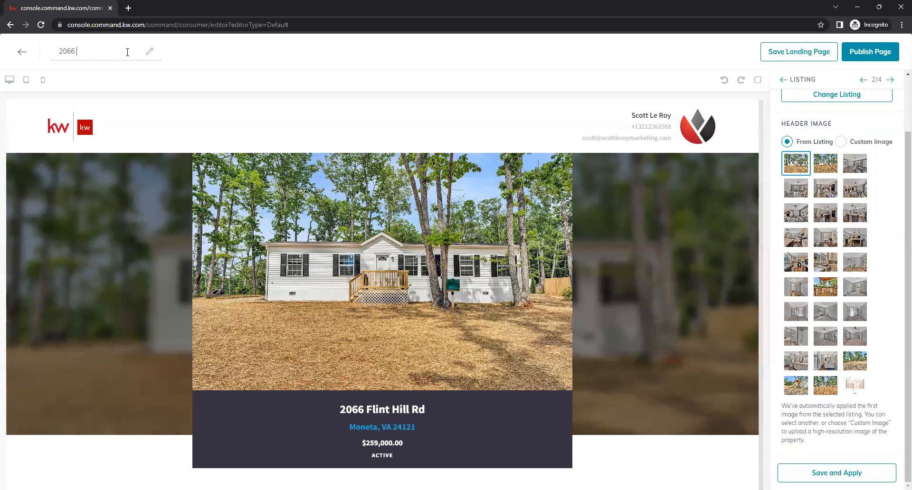
{"action": "left_click", "coordinate": [877, 52]}
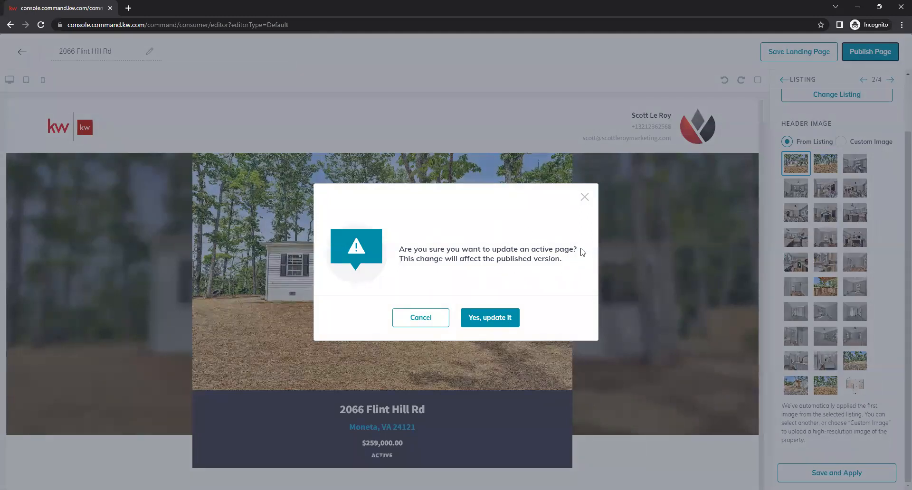
{"action": "left_click", "coordinate": [498, 323]}
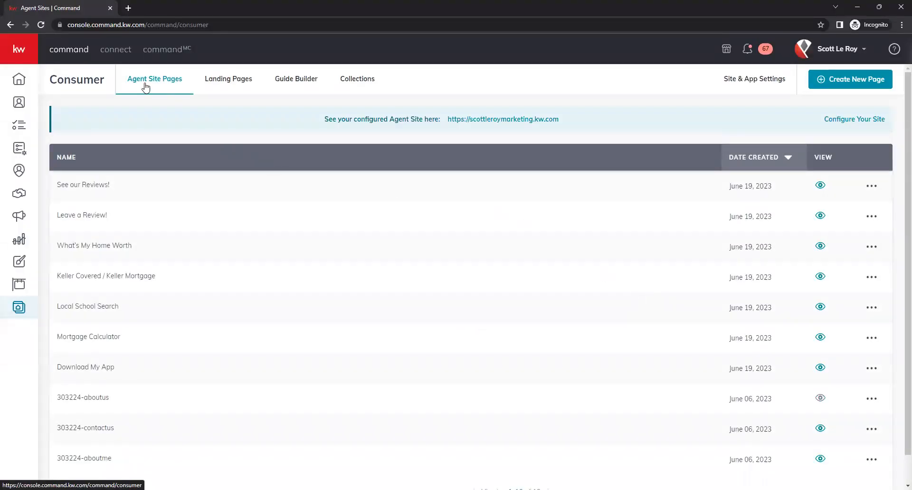
{"action": "left_click", "coordinate": [234, 87]}
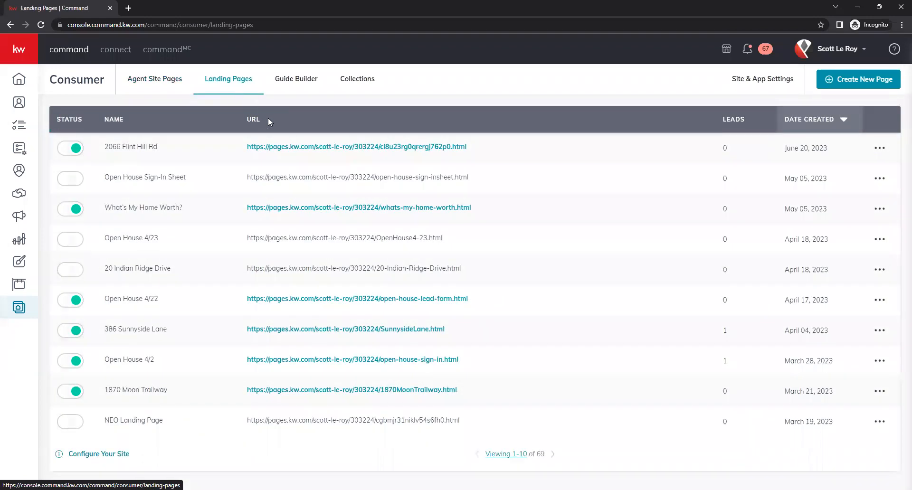
{"action": "left_click_drag", "start_coordinate": [103, 147], "coordinate": [168, 149]}
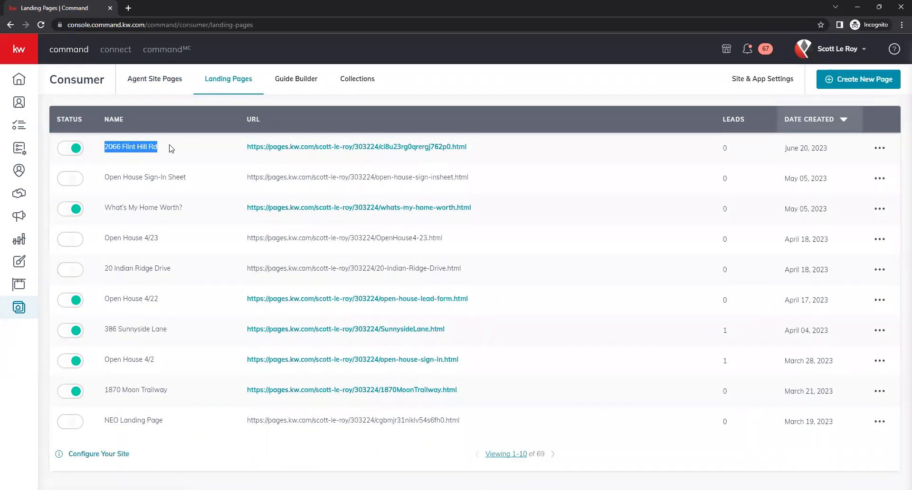
{"action": "left_click", "coordinate": [168, 149]}
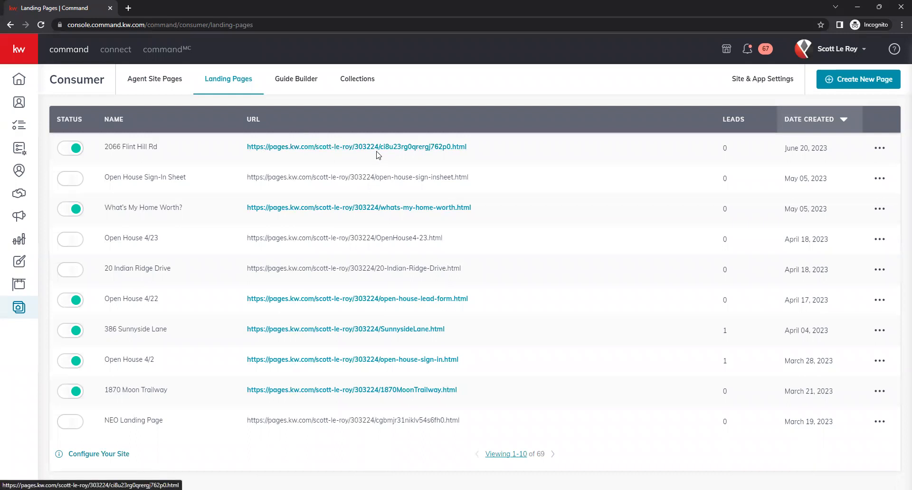
{"action": "left_click_drag", "start_coordinate": [363, 177], "coordinate": [241, 173]}
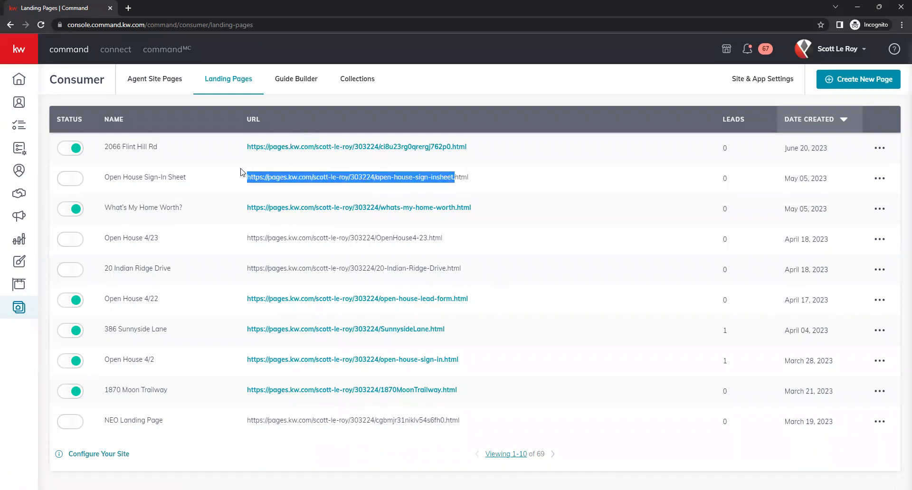
{"action": "left_click", "coordinate": [281, 173]}
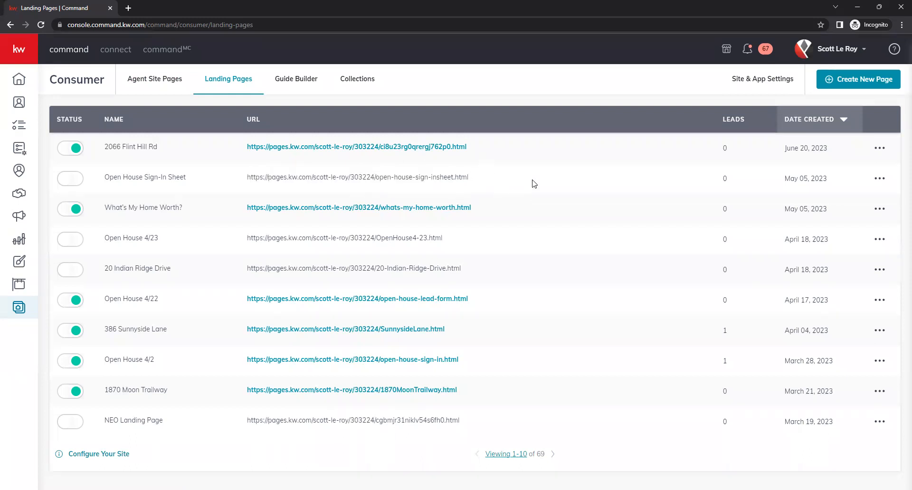
{"action": "left_click_drag", "start_coordinate": [471, 146], "coordinate": [381, 147]}
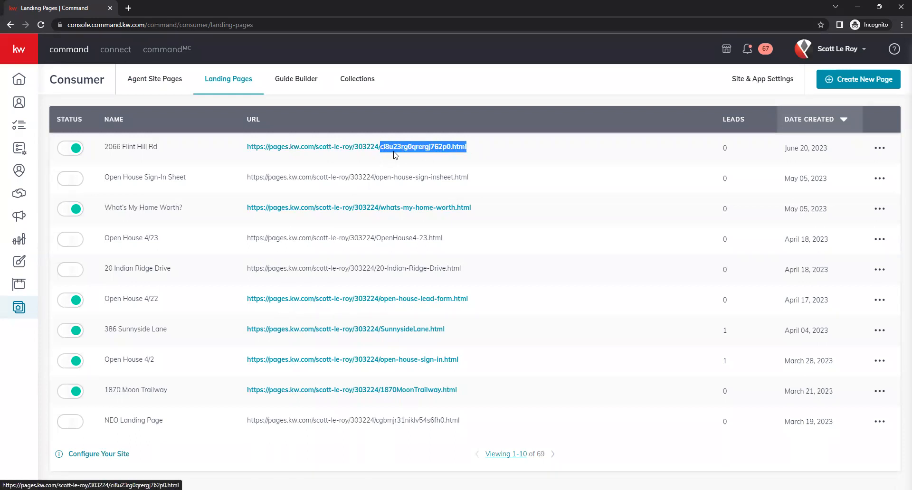
{"action": "left_click", "coordinate": [538, 144]}
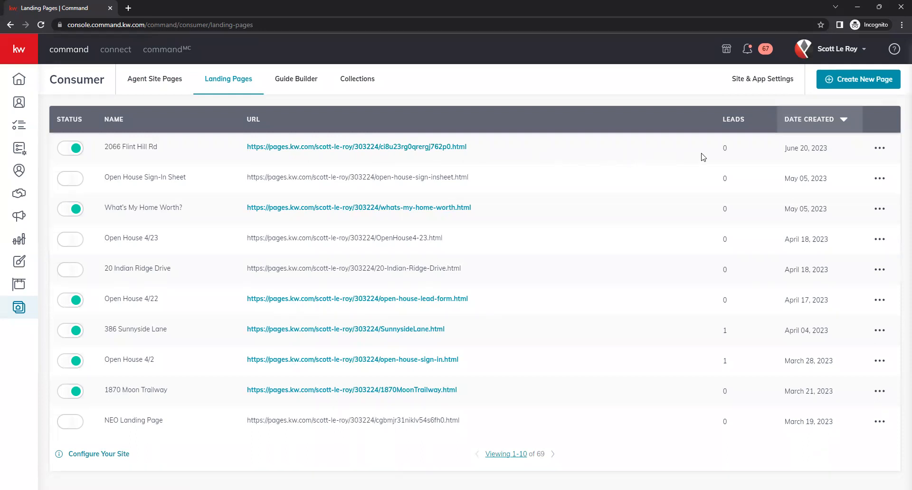
{"action": "left_click", "coordinate": [880, 150]}
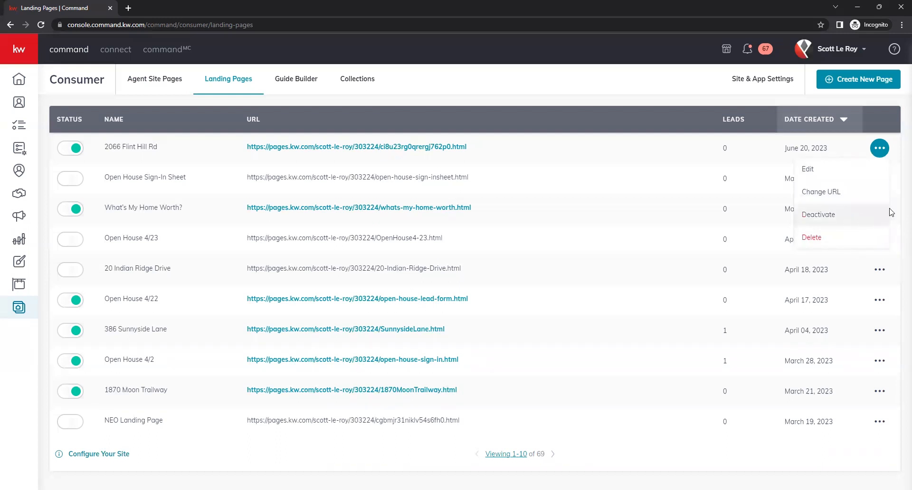
Open the Change URL option and clear the random slug
{"action": "left_click", "coordinate": [843, 195]}
{"action": "left_click", "coordinate": [879, 147]}
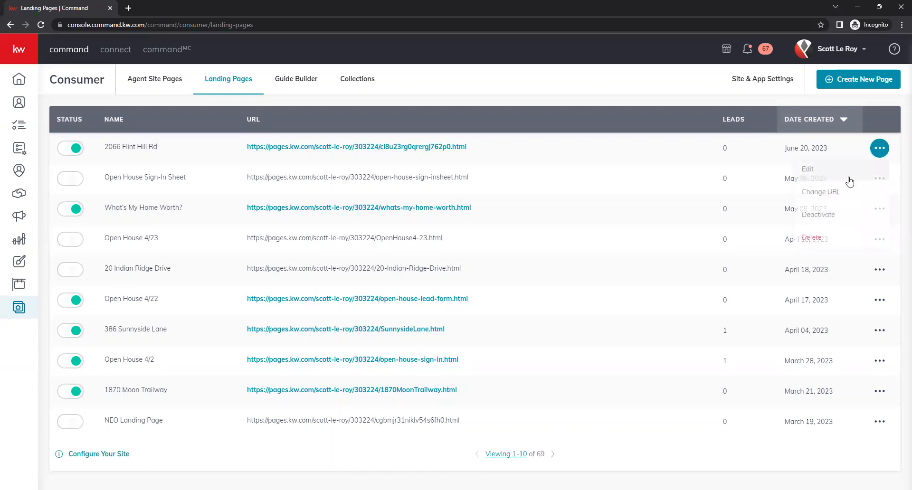
{"action": "left_click", "coordinate": [836, 196]}
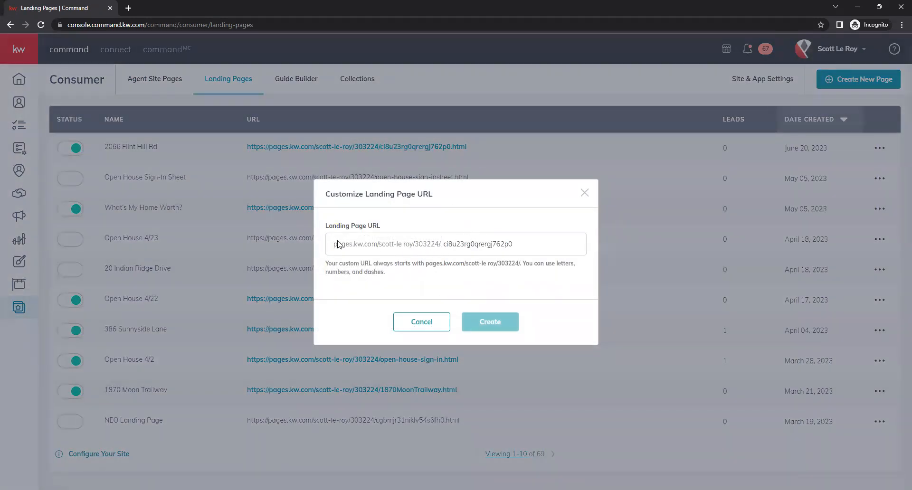
{"action": "double_click", "coordinate": [485, 243]}
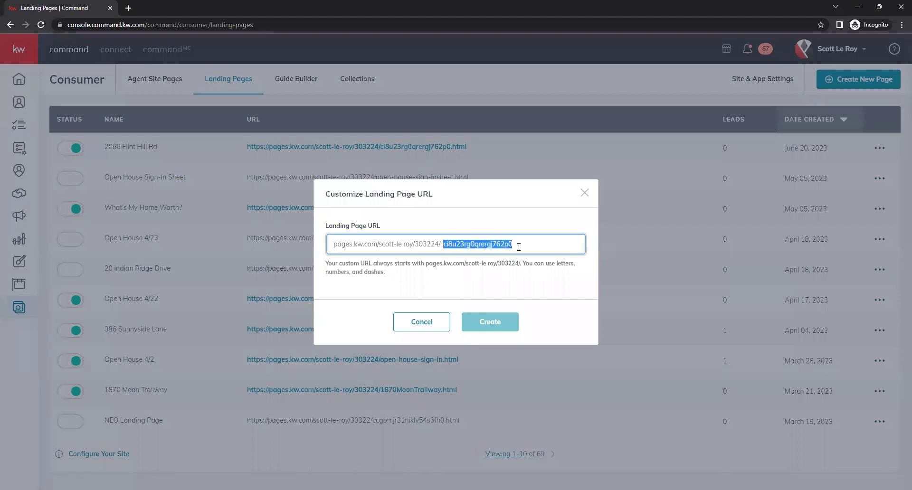
{"action": "key", "text": "BackSpace"}
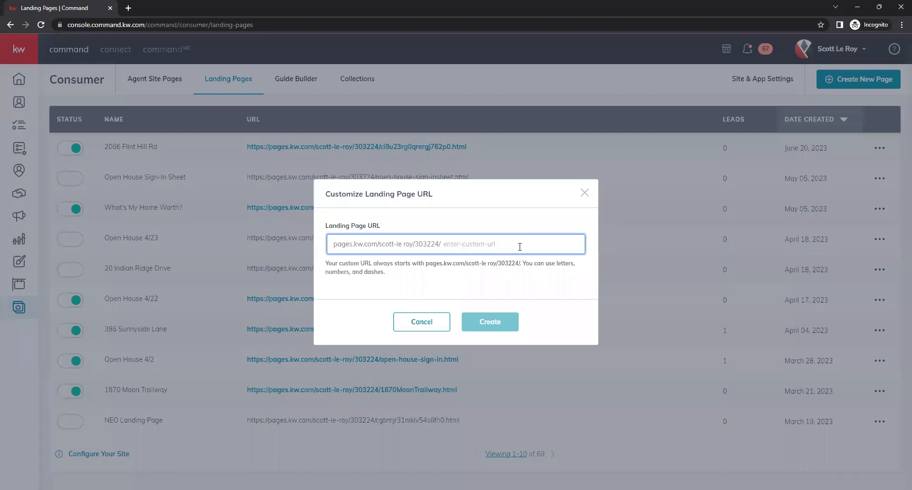
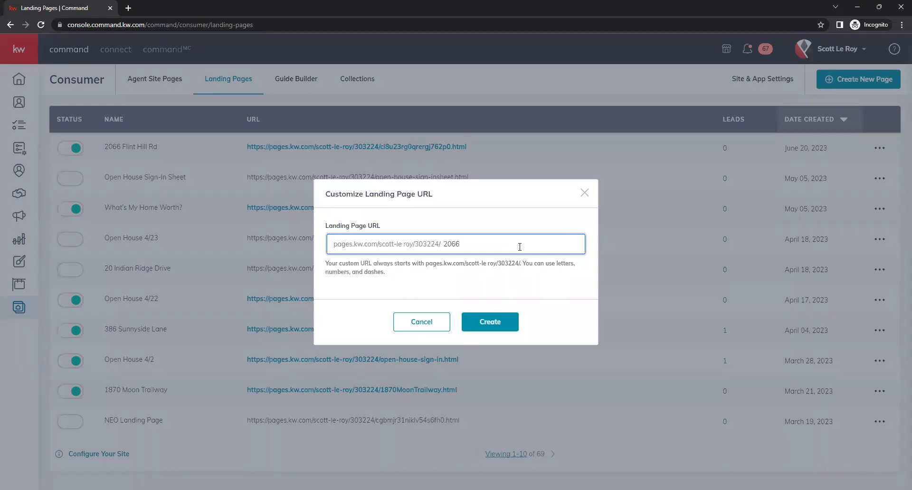
{"action": "type", "text": "flinthi"}
{"action": "key", "text": "BackSpace"}
{"action": "key", "text": "BackSpace"}
{"action": "key", "text": "BackSpace"}
{"action": "key", "text": "BackSpace"}
{"action": "key", "text": "BackSpace"}
{"action": "key", "text": "BackSpace"}
{"action": "key", "text": "BackSpace"}
{"action": "left_click", "coordinate": [501, 322]}
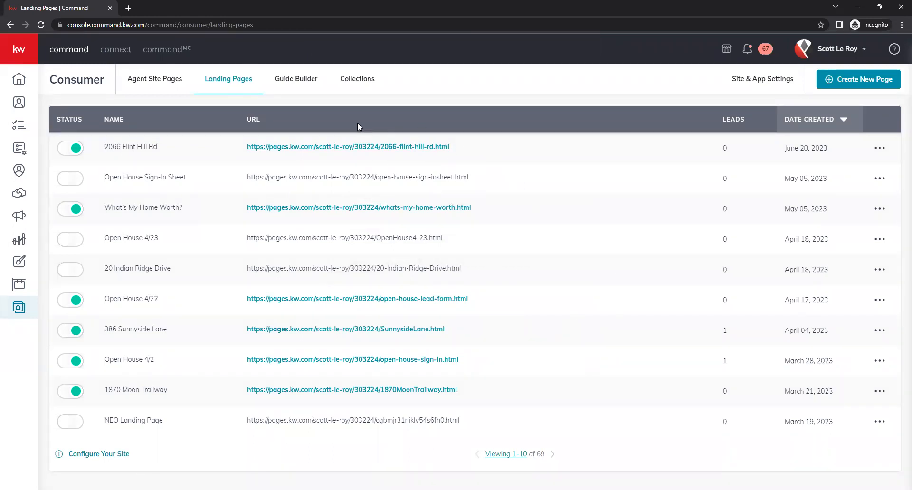
{"action": "left_click", "coordinate": [339, 148]}
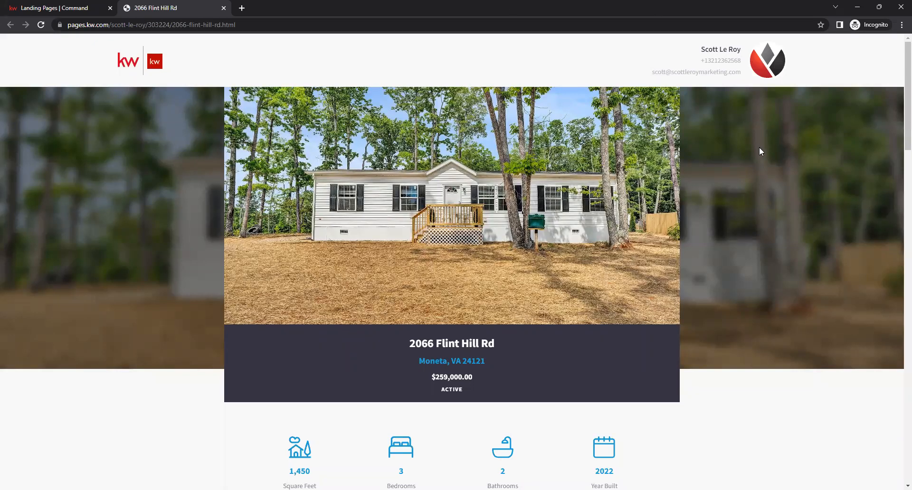
{"action": "scroll", "coordinate": [759, 150], "scroll_direction": "down", "scroll_amount": 5}
{"action": "scroll", "coordinate": [763, 157], "scroll_direction": "down", "scroll_amount": 15}
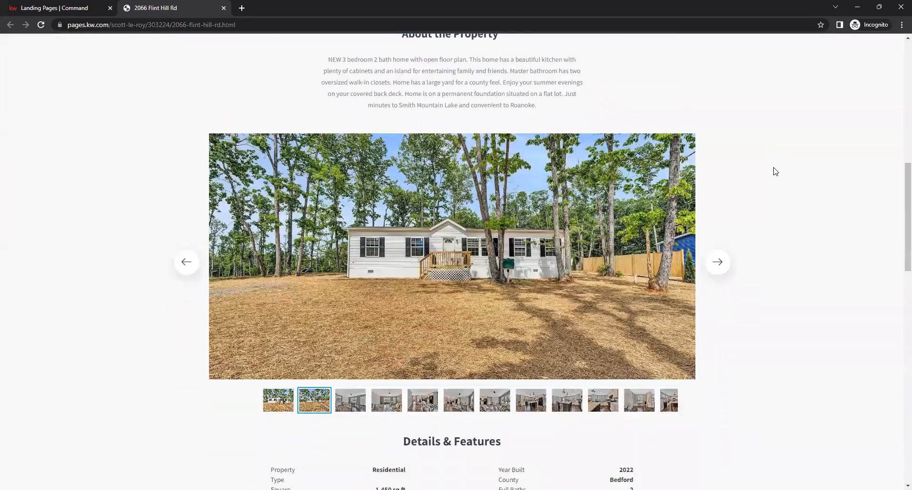
{"action": "scroll", "coordinate": [786, 189], "scroll_direction": "down", "scroll_amount": 10}
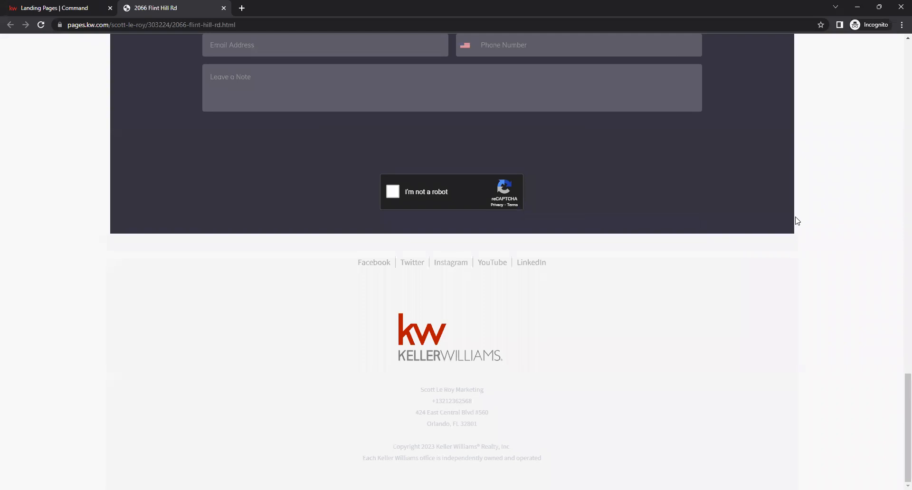
{"action": "scroll", "coordinate": [760, 309], "scroll_direction": "up", "scroll_amount": 8}
{"action": "scroll", "coordinate": [759, 309], "scroll_direction": "up", "scroll_amount": 18}
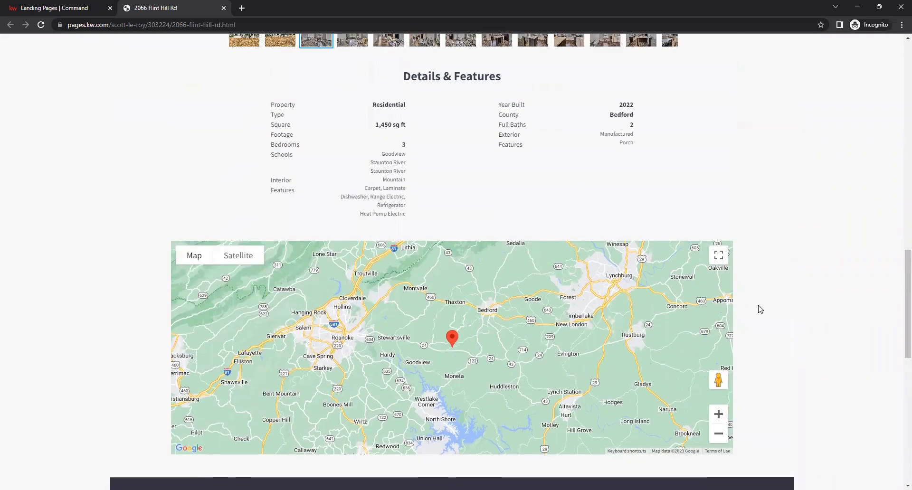
{"action": "scroll", "coordinate": [747, 306], "scroll_direction": "up", "scroll_amount": 4}
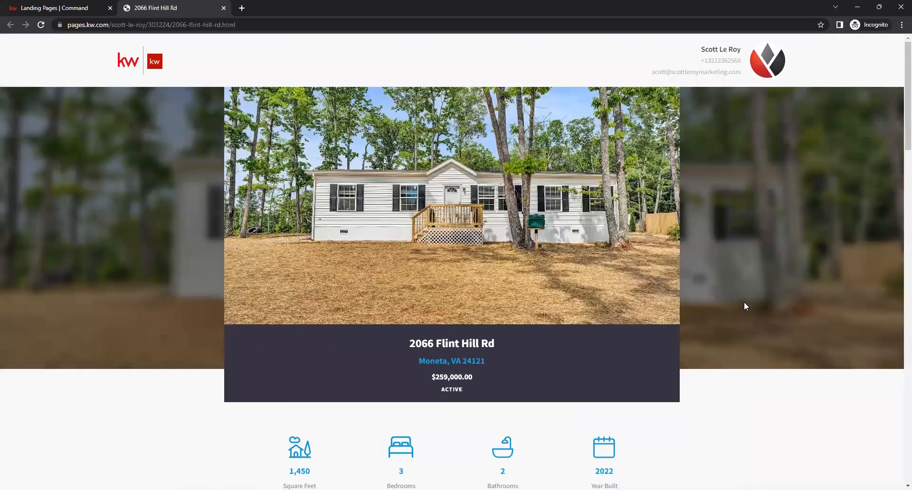
{"action": "left_click", "coordinate": [224, 8]}
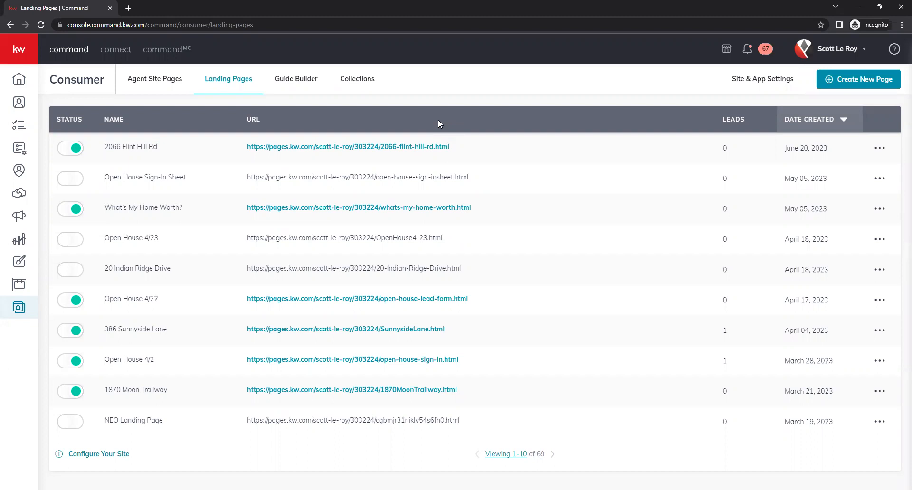
Create another new page as a landing page to get a blank editor canvas
{"action": "left_click", "coordinate": [869, 81]}
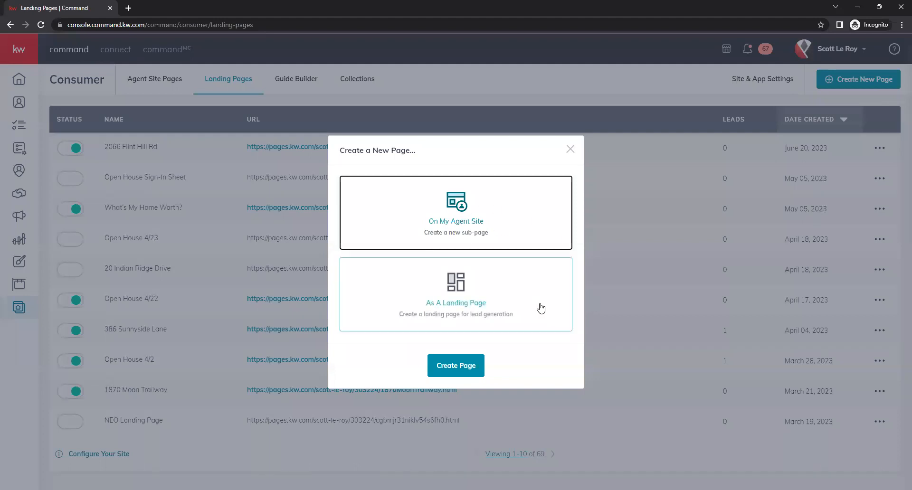
{"action": "left_click", "coordinate": [505, 288]}
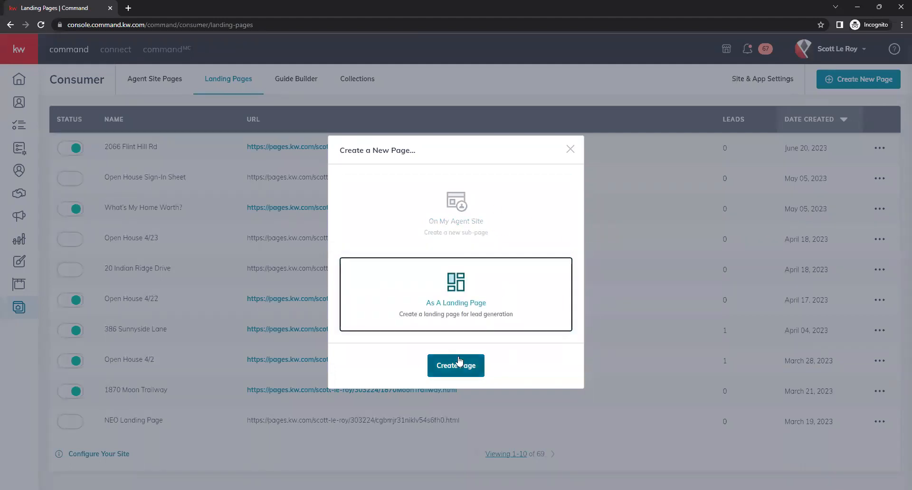
{"action": "left_click", "coordinate": [459, 362]}
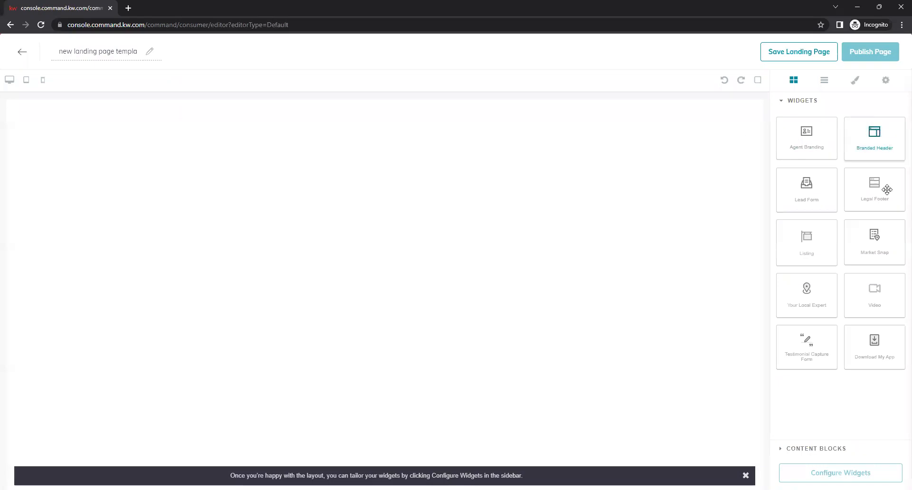
Place Legal Footer, Listing and Lead Form widgets below the branded header on the canvas
{"action": "left_click_drag", "start_coordinate": [888, 190], "coordinate": [693, 288]}
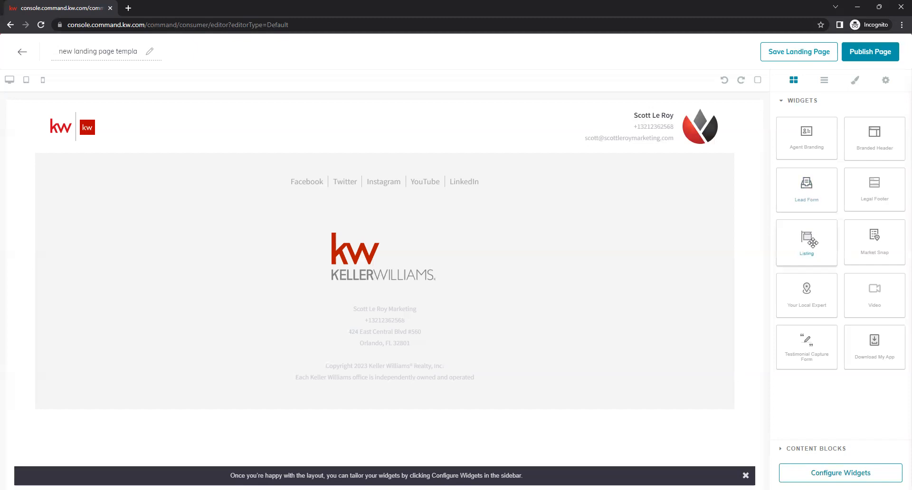
{"action": "left_click_drag", "start_coordinate": [816, 239], "coordinate": [741, 219]}
{"action": "left_click_drag", "start_coordinate": [811, 192], "coordinate": [680, 154]}
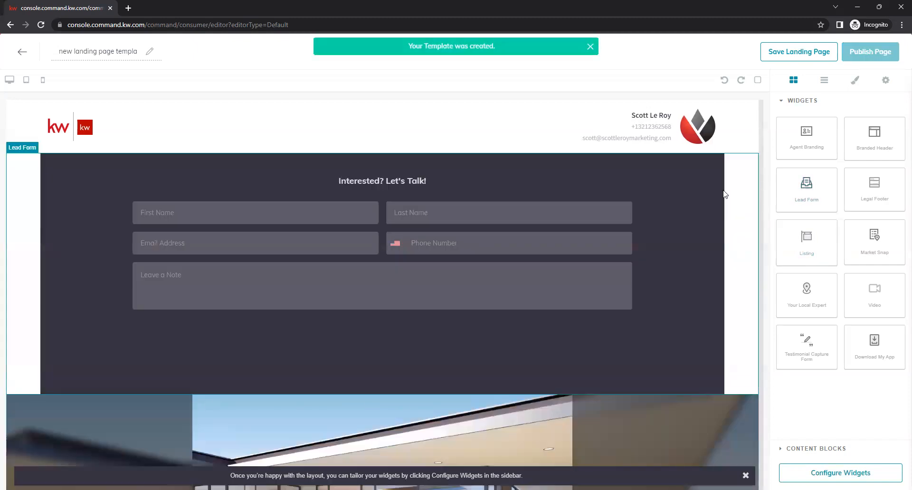
{"action": "left_click", "coordinate": [708, 259]}
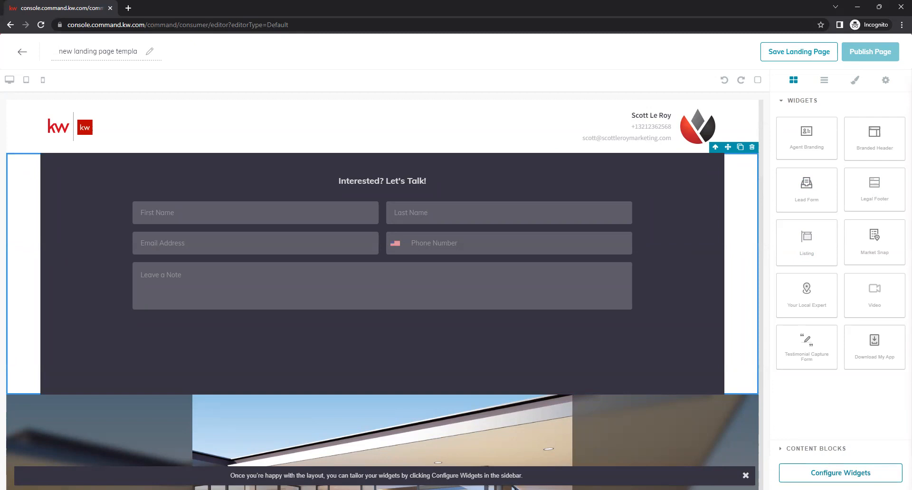
Set the Branded Header text to 'Welcome To Our Open House!' and apply it
{"action": "left_click", "coordinate": [840, 473]}
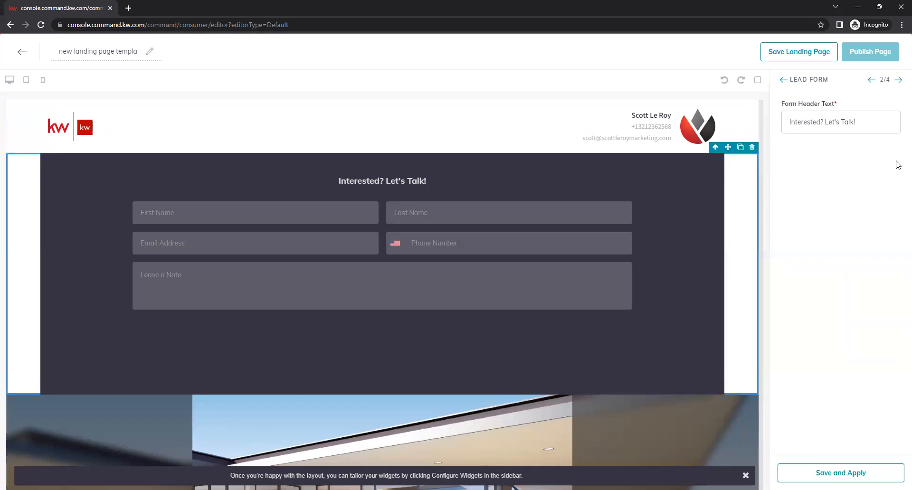
{"action": "left_click", "coordinate": [873, 80]}
{"action": "left_click", "coordinate": [898, 79]}
{"action": "left_click", "coordinate": [898, 80]}
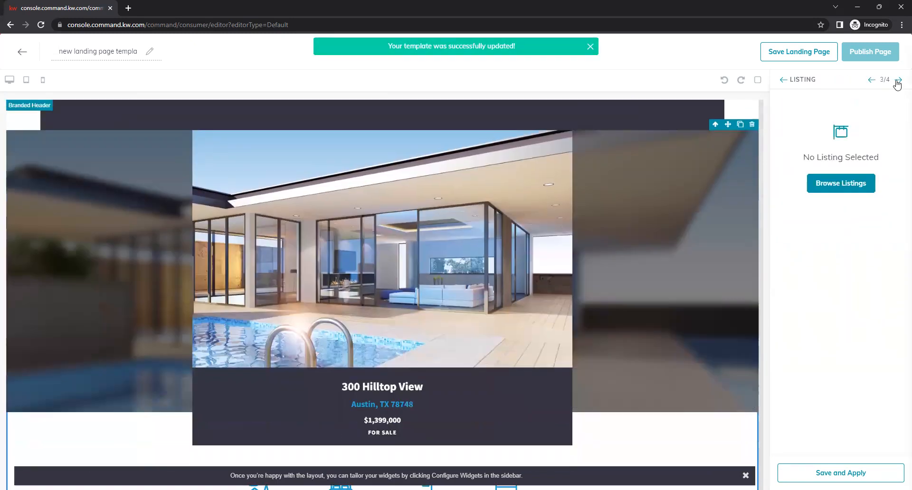
{"action": "left_click", "coordinate": [873, 81]}
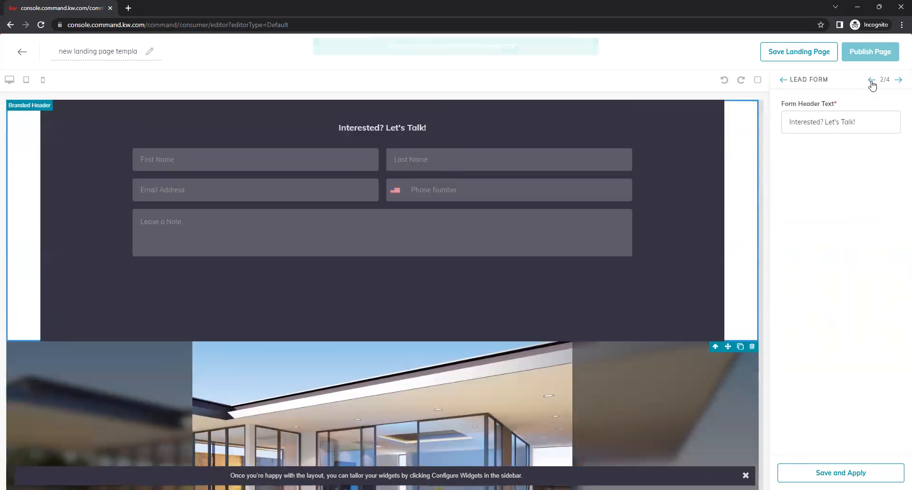
{"action": "left_click", "coordinate": [873, 80]}
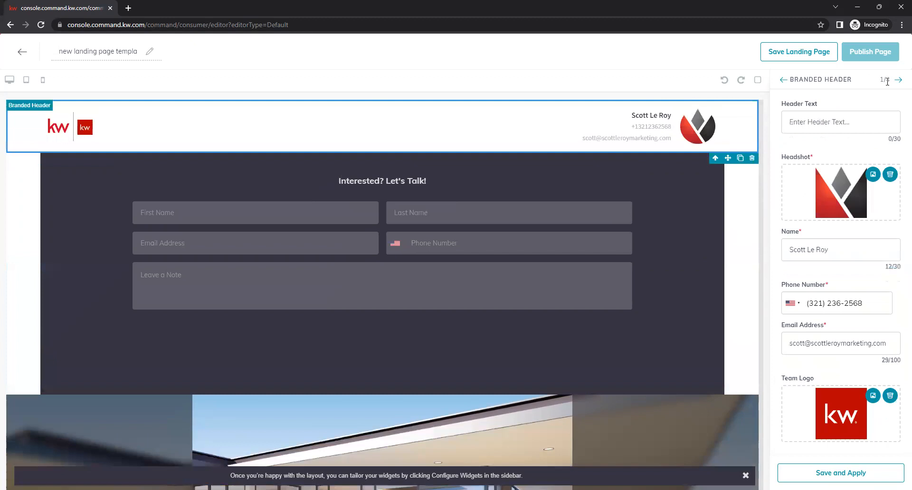
{"action": "left_click", "coordinate": [825, 124]}
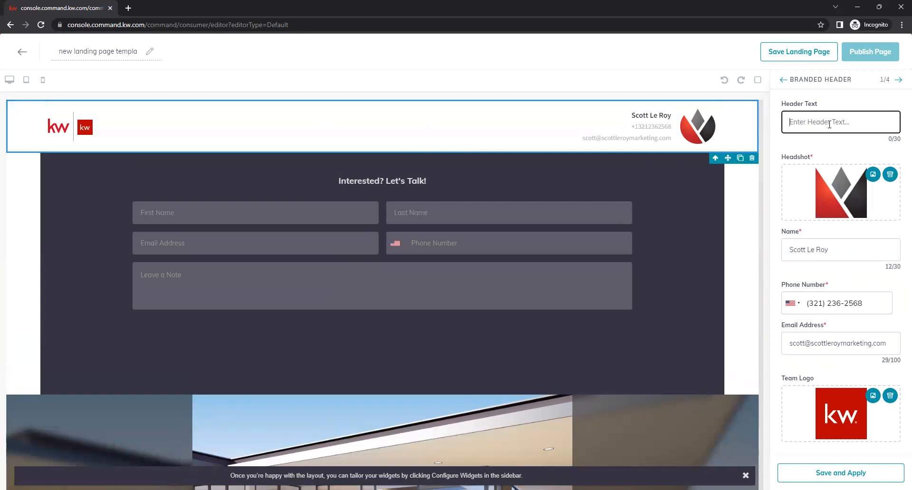
{"action": "type", "text": "Welcome To Our Open House"}
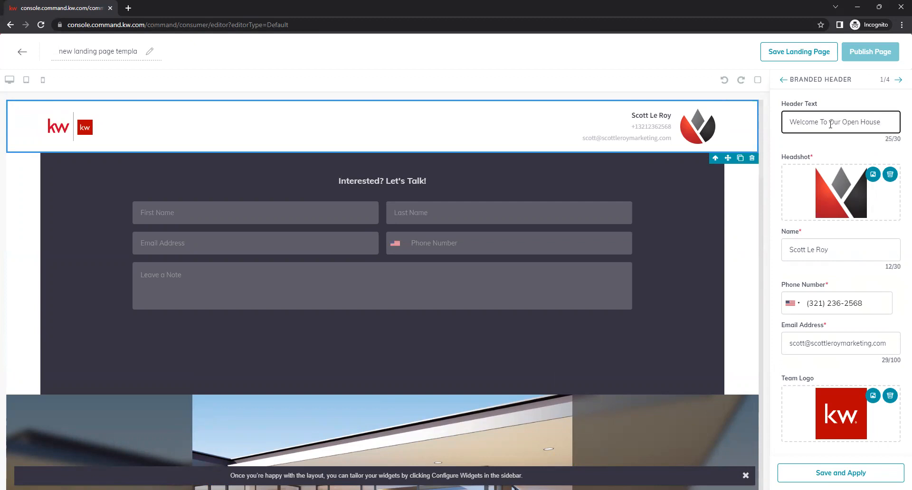
{"action": "type", "text": "!"}
{"action": "left_click", "coordinate": [841, 472]}
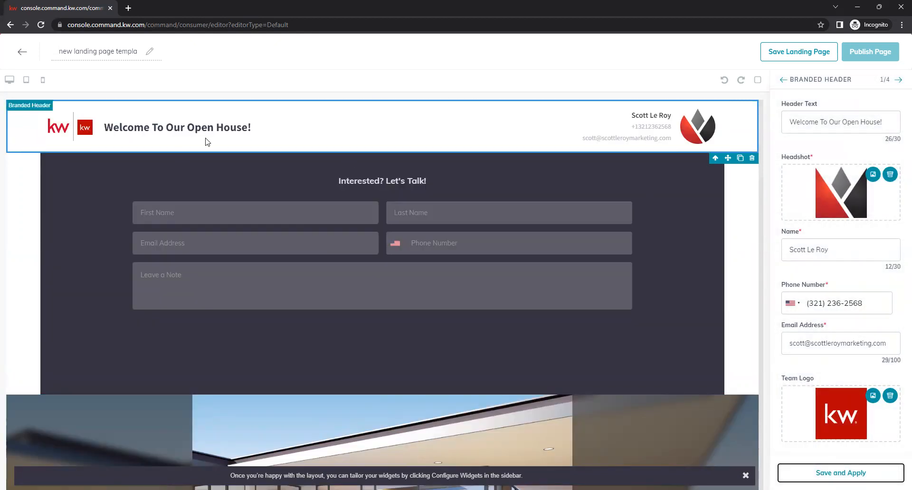
{"action": "left_click", "coordinate": [898, 81]}
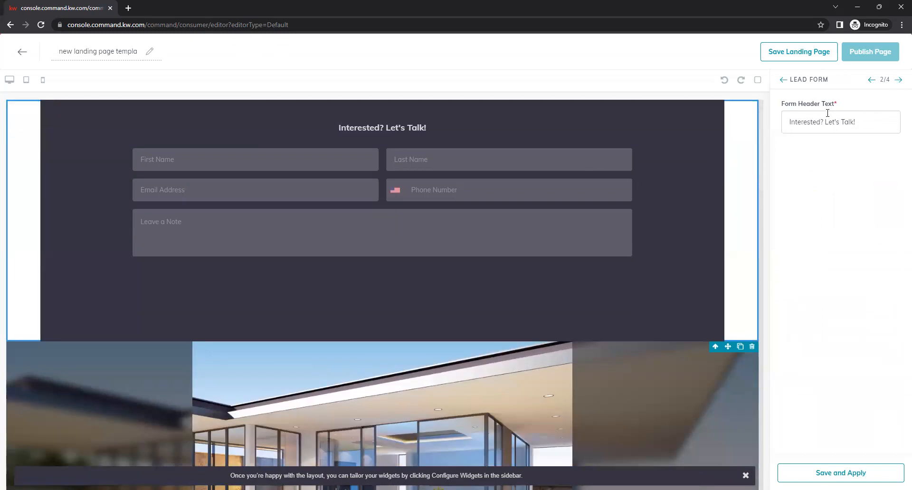
Try the First Name, Email, Note, Phone and Last Name fields in the form preview
{"action": "left_click", "coordinate": [291, 157]}
{"action": "left_click", "coordinate": [213, 190]}
{"action": "left_click", "coordinate": [195, 218]}
{"action": "left_click", "coordinate": [417, 194]}
{"action": "left_click", "coordinate": [446, 162]}
{"action": "left_click", "coordinate": [269, 157]}
Replace the lead form heading with 'Sign In Here!' and apply it
{"action": "left_click_drag", "start_coordinate": [868, 124], "coordinate": [783, 123]}
{"action": "key", "text": "BackSpace"}
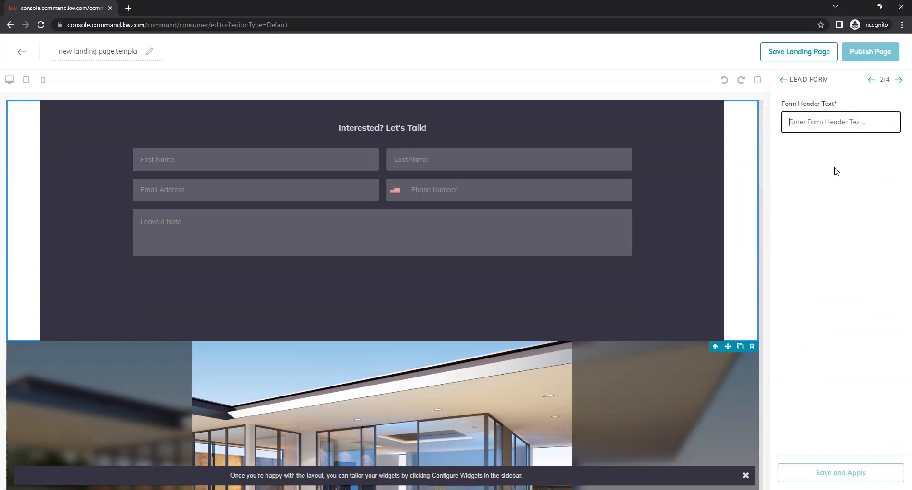
{"action": "type", "text": "Sign In Here"}
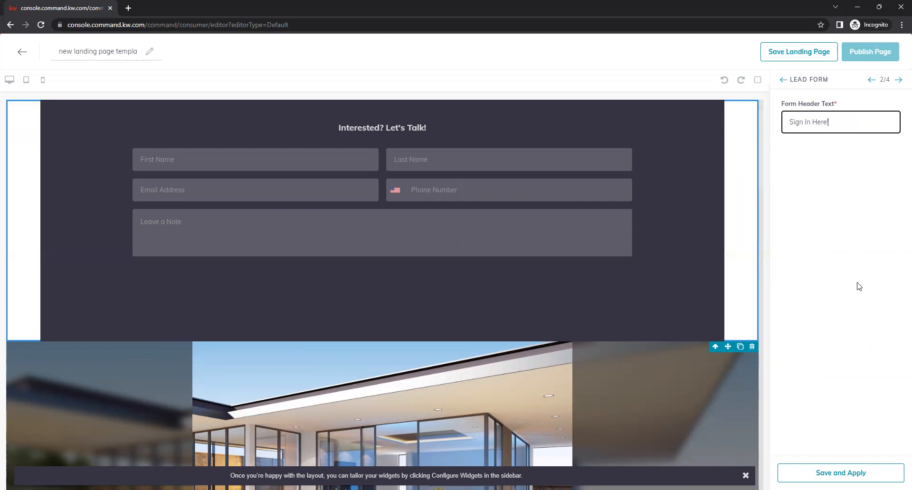
{"action": "left_click", "coordinate": [855, 473]}
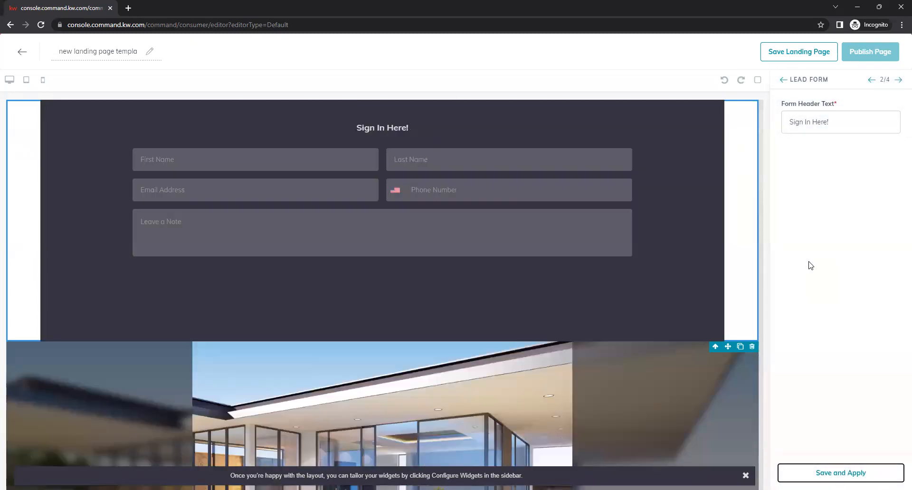
{"action": "left_click", "coordinate": [899, 81]}
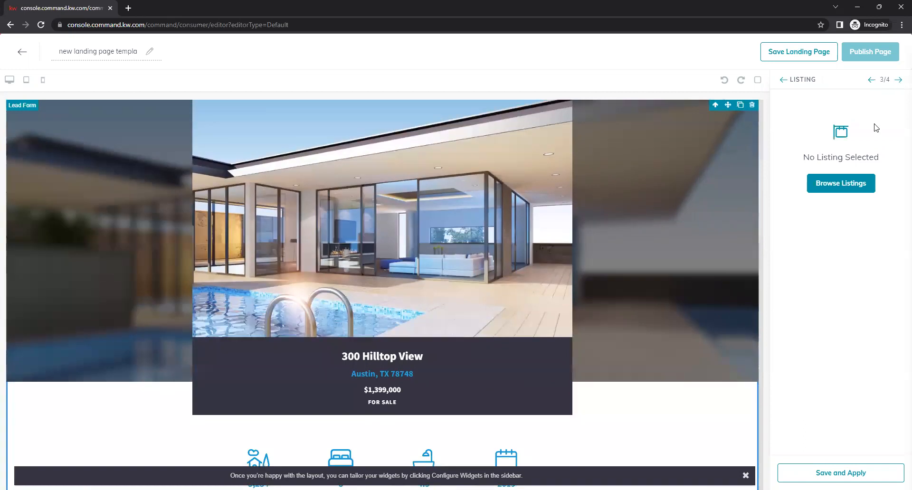
{"action": "left_click", "coordinate": [833, 187]}
{"action": "left_click", "coordinate": [357, 79]}
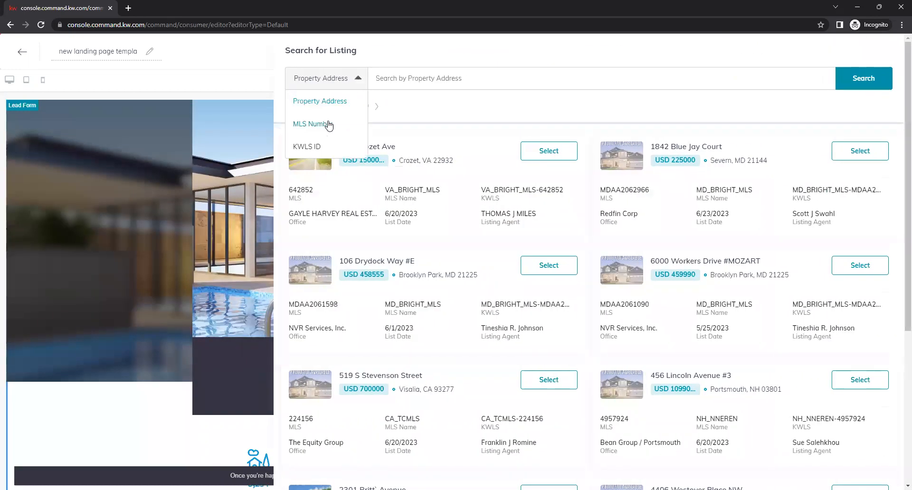
{"action": "left_click", "coordinate": [329, 124]}
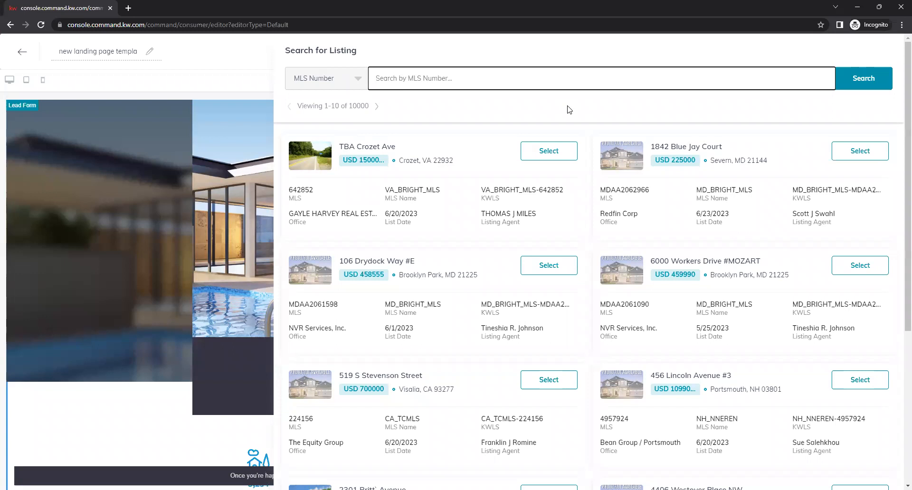
{"action": "type", "text": "898198"}
{"action": "left_click", "coordinate": [863, 83]}
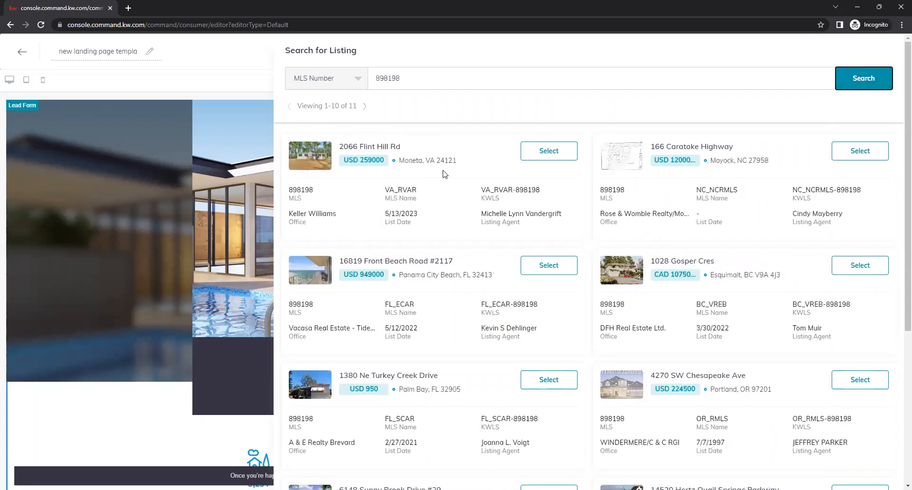
{"action": "left_click", "coordinate": [565, 156]}
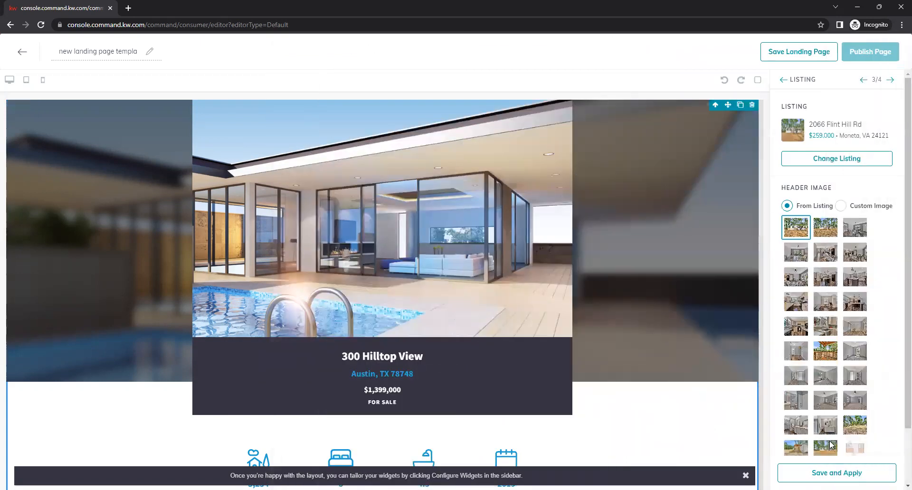
{"action": "left_click", "coordinate": [836, 473]}
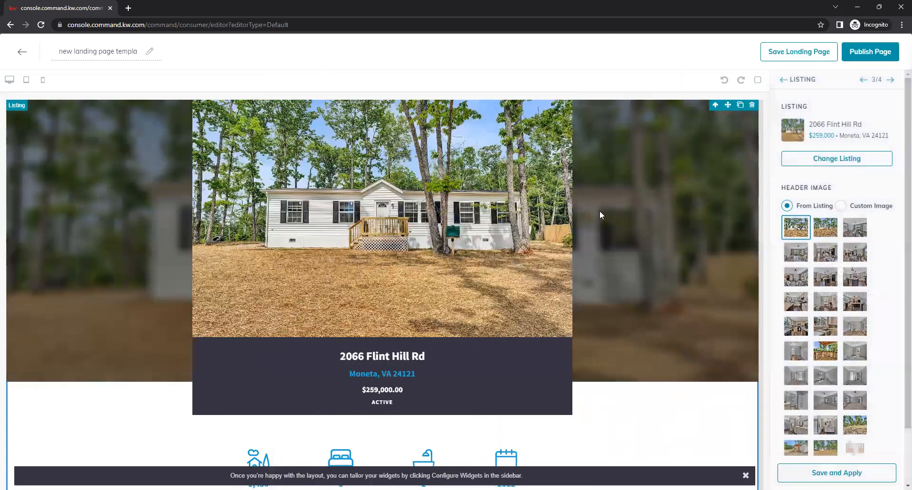
Scroll the page to review the featured $259,000 Flint Hill listing
{"action": "scroll", "coordinate": [606, 220], "scroll_direction": "down", "scroll_amount": 10}
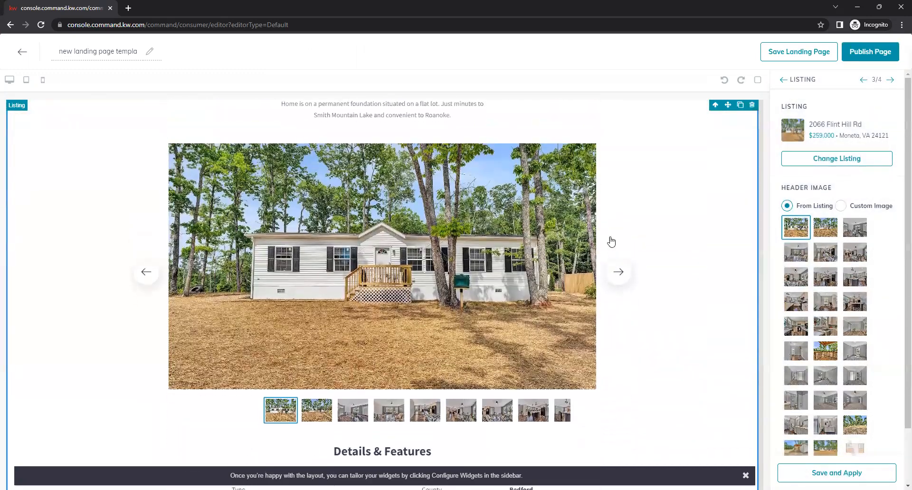
{"action": "scroll", "coordinate": [617, 263], "scroll_direction": "down", "scroll_amount": 5}
{"action": "scroll", "coordinate": [626, 280], "scroll_direction": "up", "scroll_amount": 2}
{"action": "scroll", "coordinate": [626, 279], "scroll_direction": "up", "scroll_amount": 12}
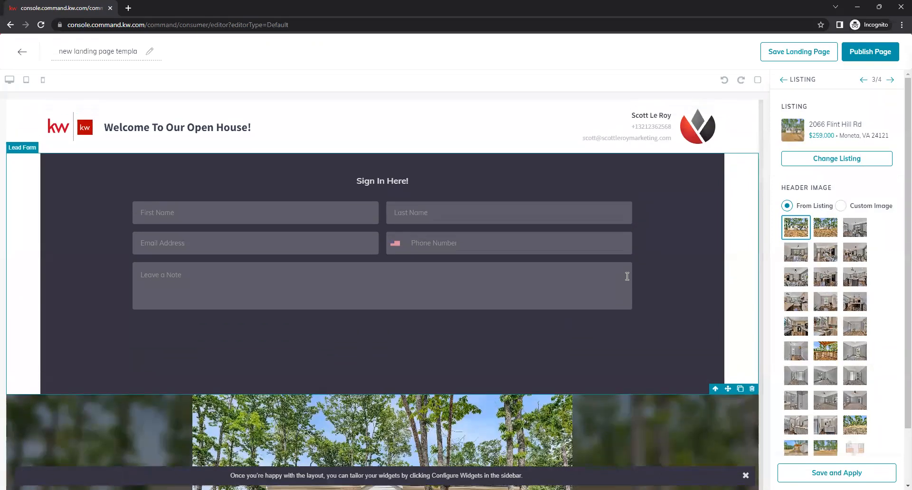
{"action": "scroll", "coordinate": [626, 275], "scroll_direction": "down", "scroll_amount": 2}
{"action": "scroll", "coordinate": [569, 228], "scroll_direction": "up", "scroll_amount": 2}
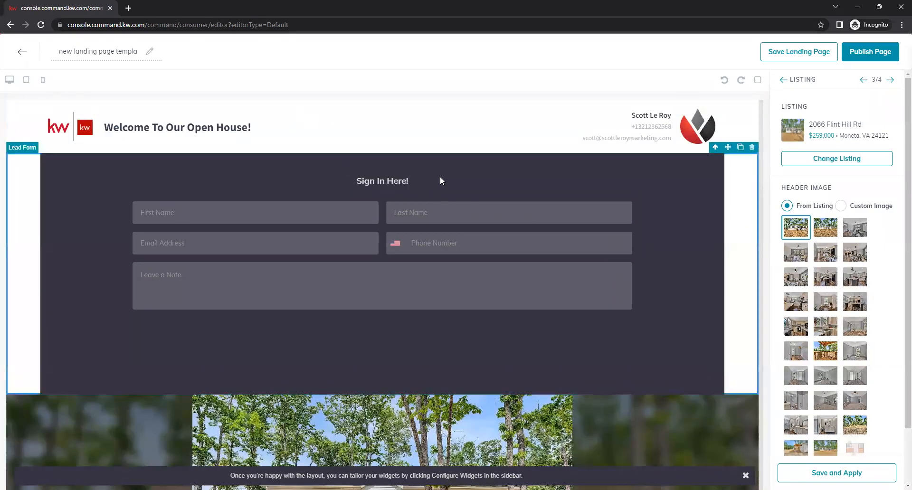
Replace the page title with 'Open House Sign In 6/25'
{"action": "triple_click", "coordinate": [100, 52]}
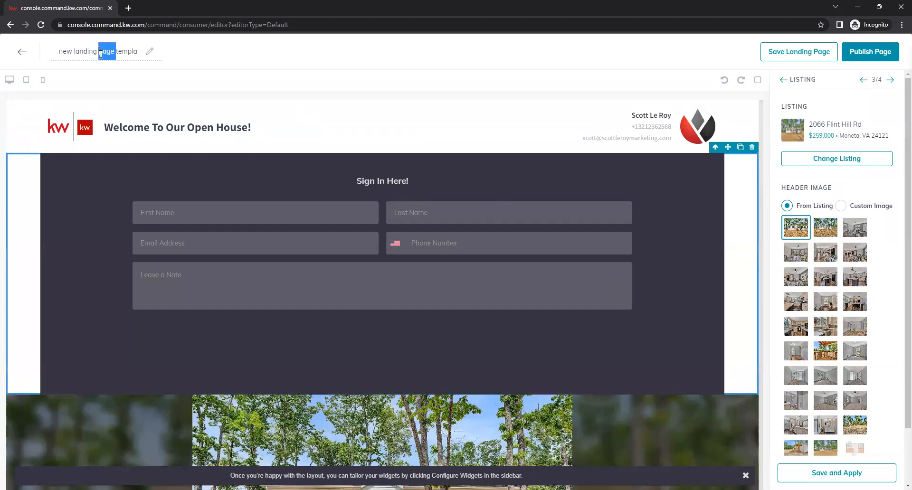
{"action": "key", "text": "BackSpace"}
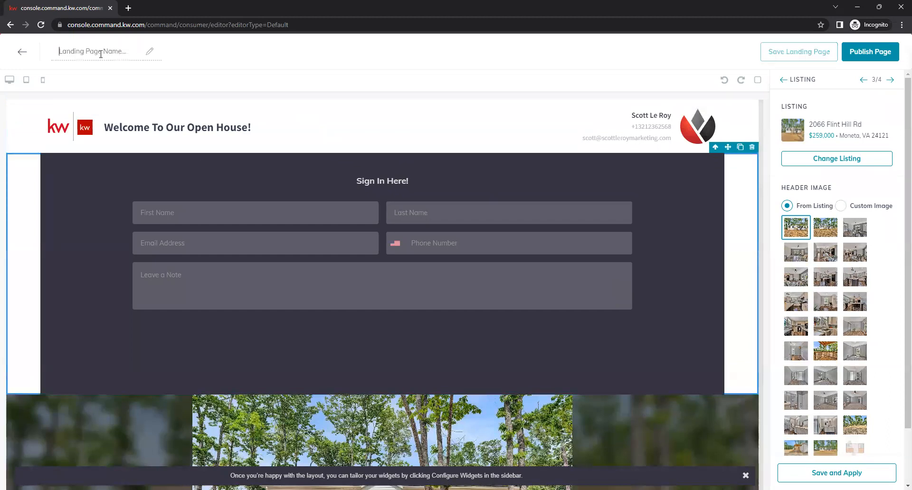
{"action": "type", "text": "Open House Sign In"}
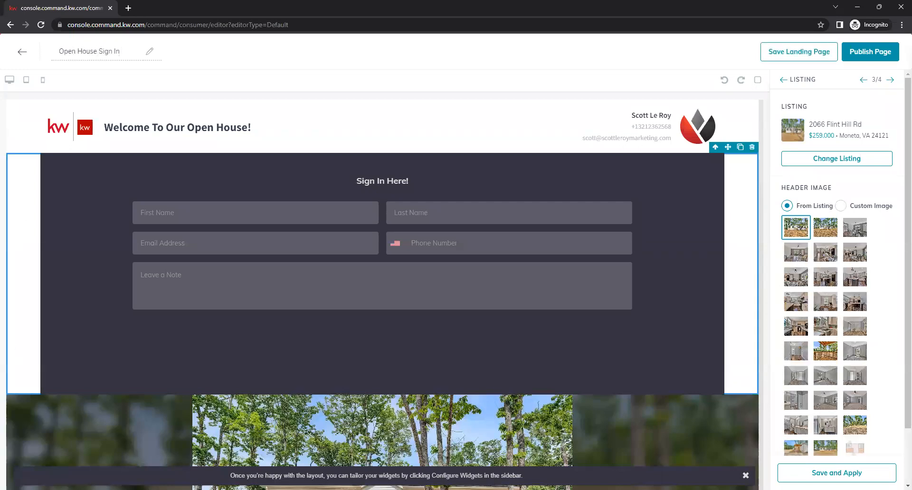
{"action": "left_click", "coordinate": [128, 50]}
{"action": "type", "text": "6/25"}
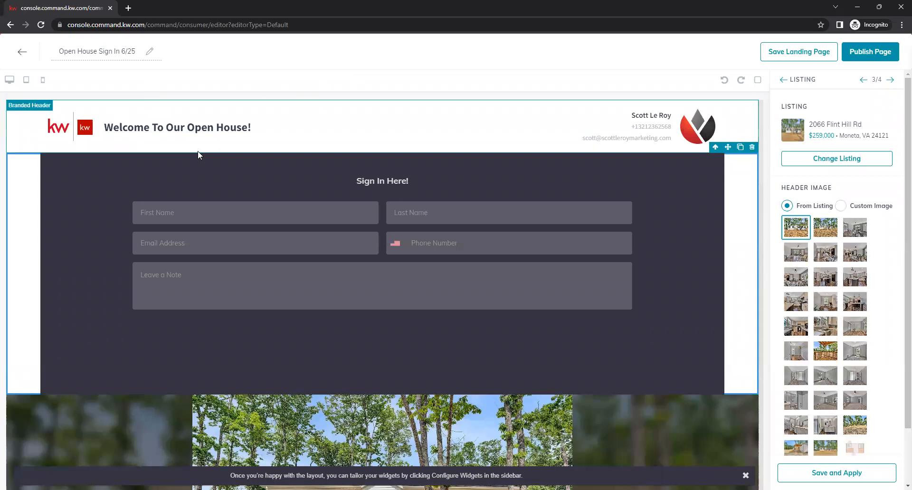
{"action": "left_click", "coordinate": [113, 50]}
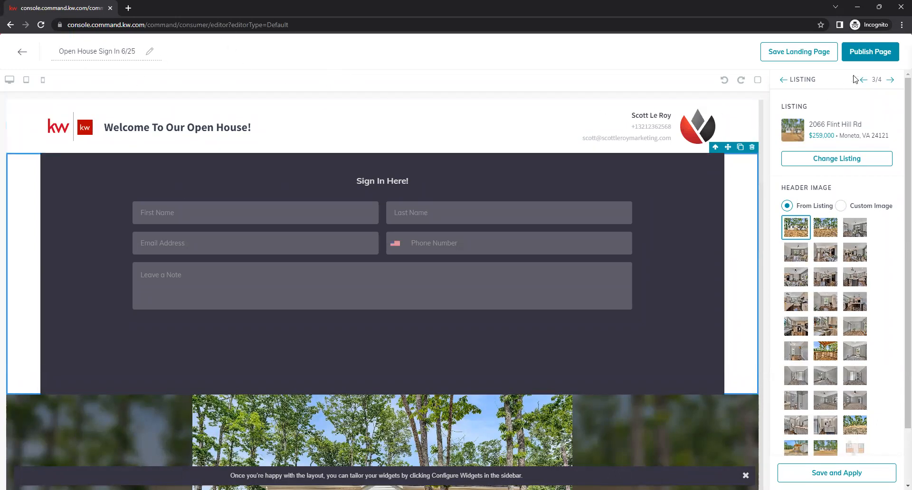
Publish the page, confirm 'Yes, update it', and view the Landing Pages list
{"action": "left_click", "coordinate": [878, 58]}
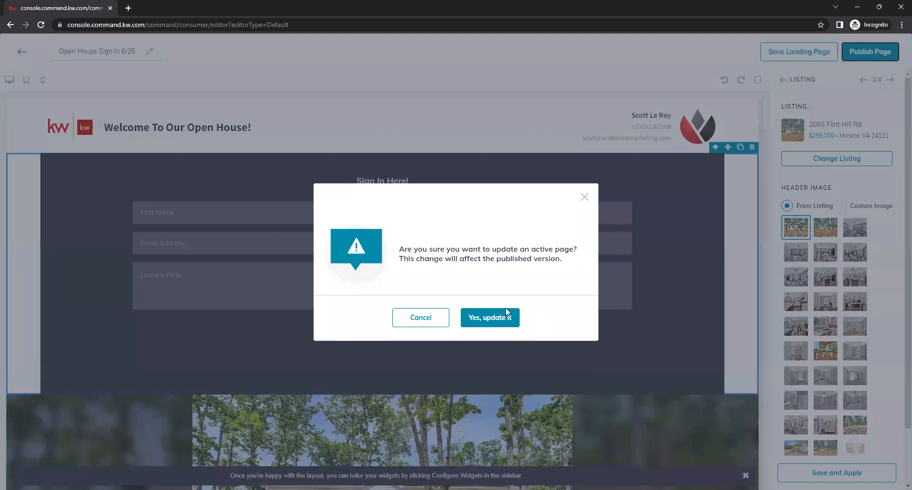
{"action": "left_click", "coordinate": [494, 319]}
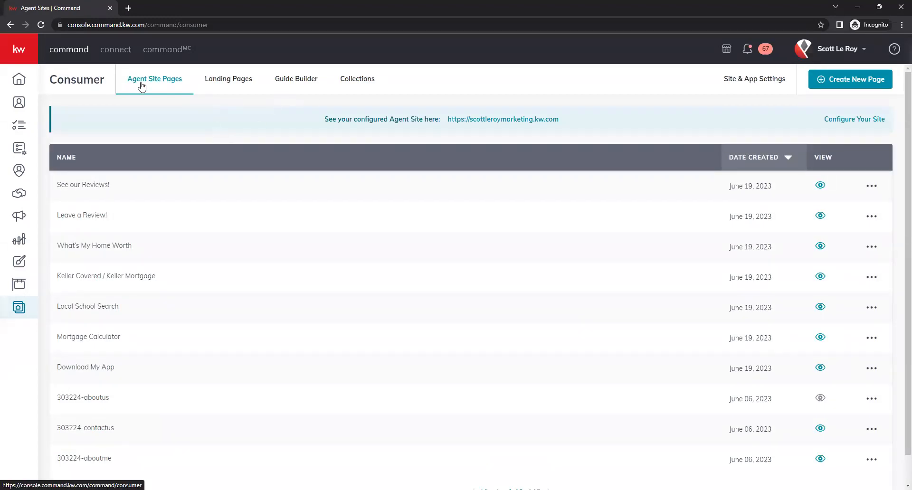
{"action": "left_click", "coordinate": [228, 84]}
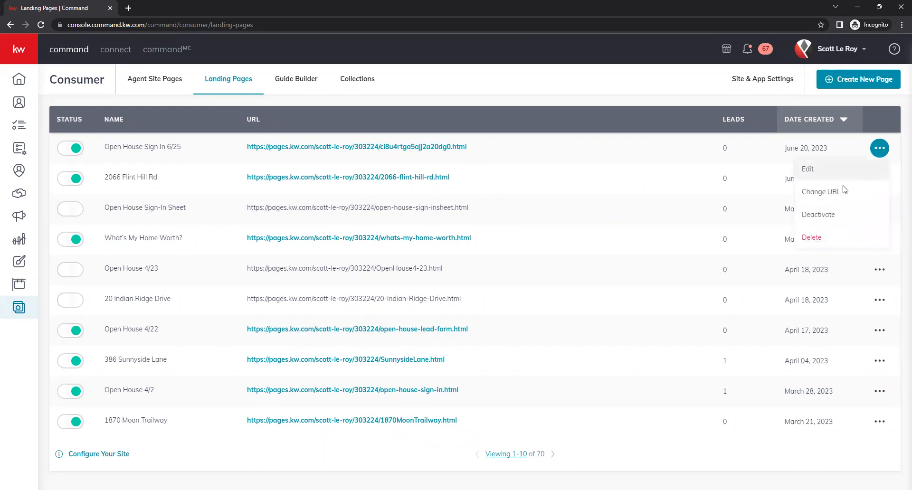
{"action": "left_click", "coordinate": [843, 192]}
{"action": "left_click_drag", "start_coordinate": [529, 244], "coordinate": [429, 246]}
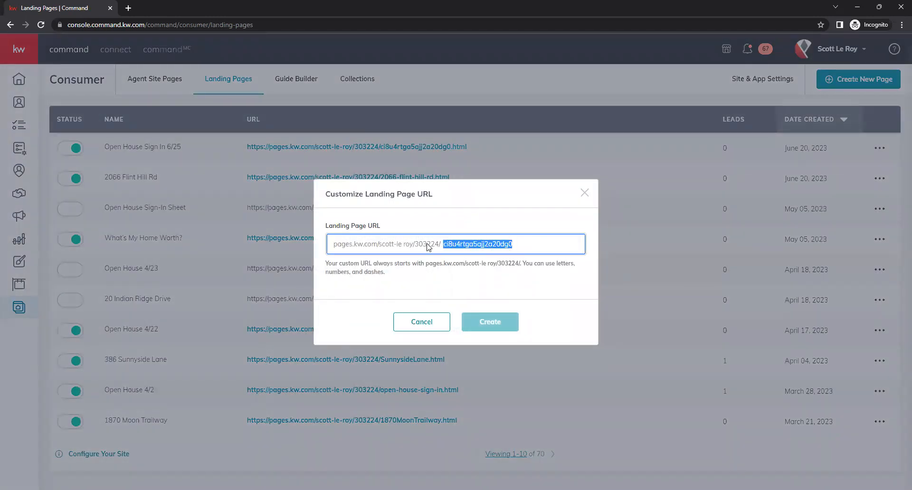
{"action": "type", "text": "266"}
{"action": "key", "text": "BackSpace"}
{"action": "key", "text": "BackSpace"}
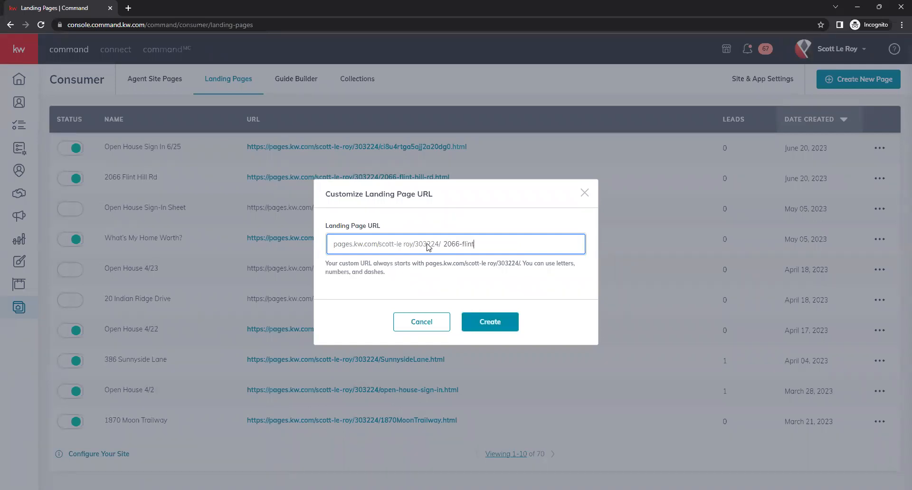
{"action": "left_click", "coordinate": [492, 321]}
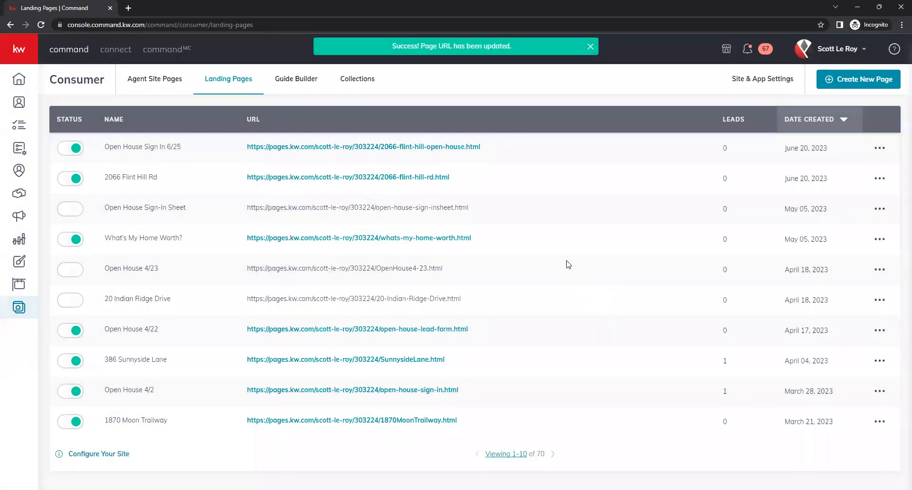
{"action": "left_click", "coordinate": [412, 150]}
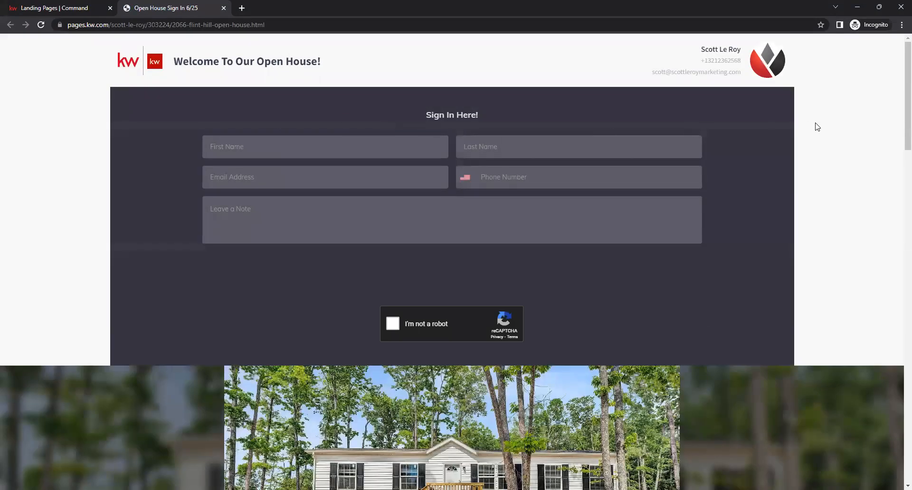
Scroll through the live Open House Sign In 6/25 page in the new tab
{"action": "scroll", "coordinate": [788, 156], "scroll_direction": "down", "scroll_amount": 3}
{"action": "scroll", "coordinate": [778, 170], "scroll_direction": "down", "scroll_amount": 10}
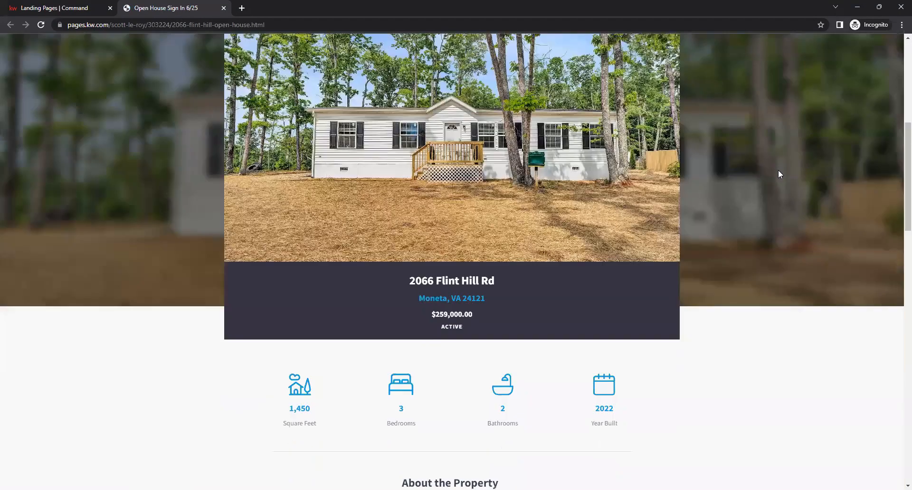
{"action": "scroll", "coordinate": [750, 228], "scroll_direction": "down", "scroll_amount": 2}
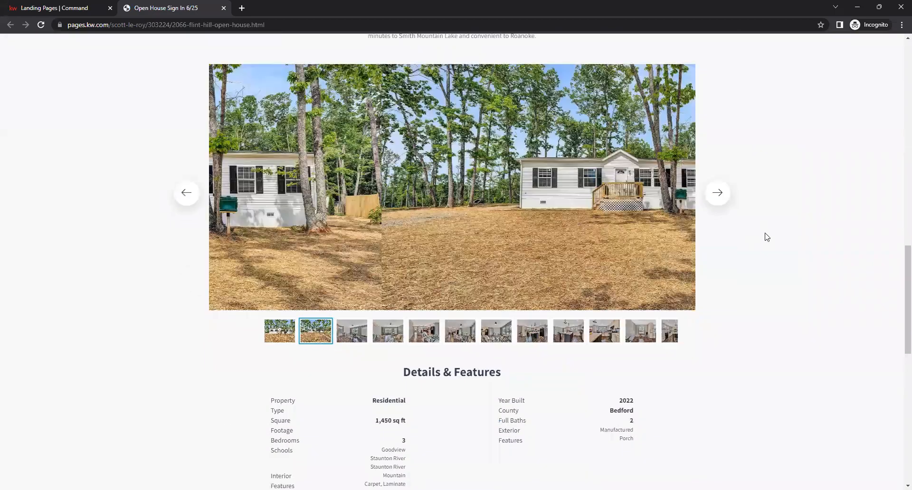
{"action": "scroll", "coordinate": [765, 236], "scroll_direction": "down", "scroll_amount": 10}
{"action": "scroll", "coordinate": [778, 246], "scroll_direction": "up", "scroll_amount": 15}
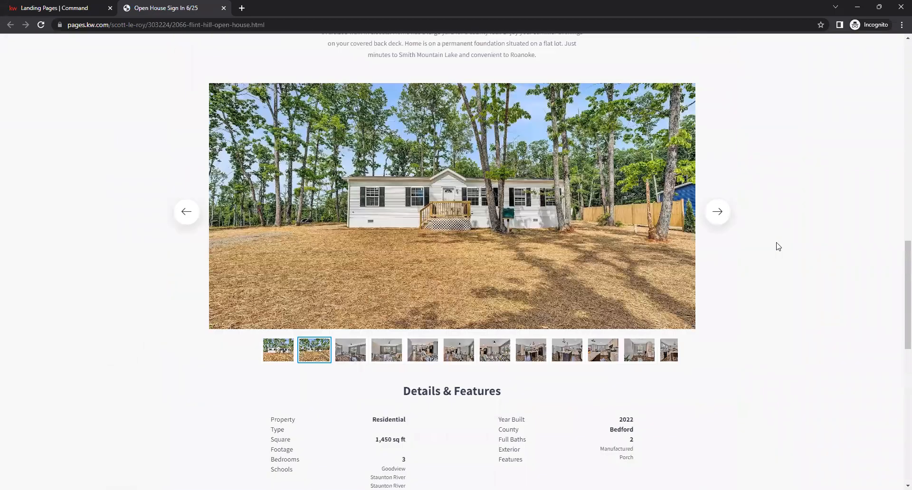
{"action": "scroll", "coordinate": [776, 246], "scroll_direction": "up", "scroll_amount": 6}
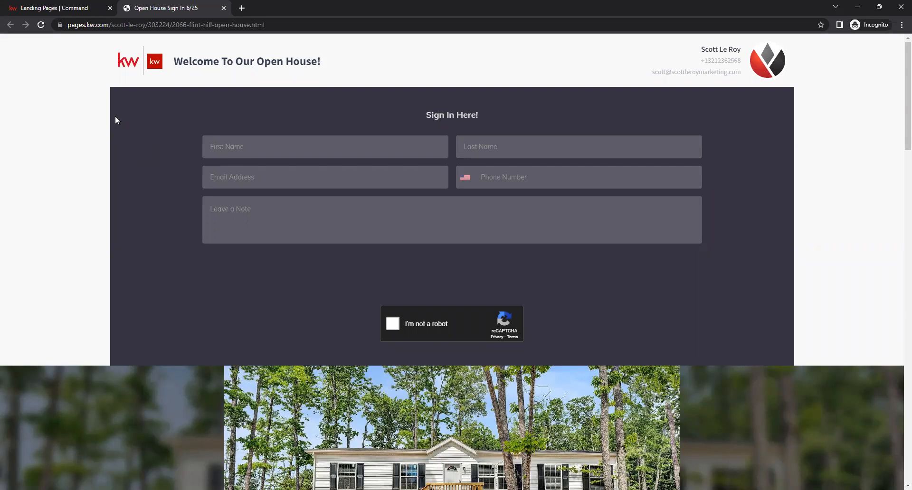
Switch back to the Landing Pages tab
{"action": "left_click", "coordinate": [71, 7]}
{"action": "left_click", "coordinate": [166, 6]}
{"action": "left_click", "coordinate": [76, 7]}
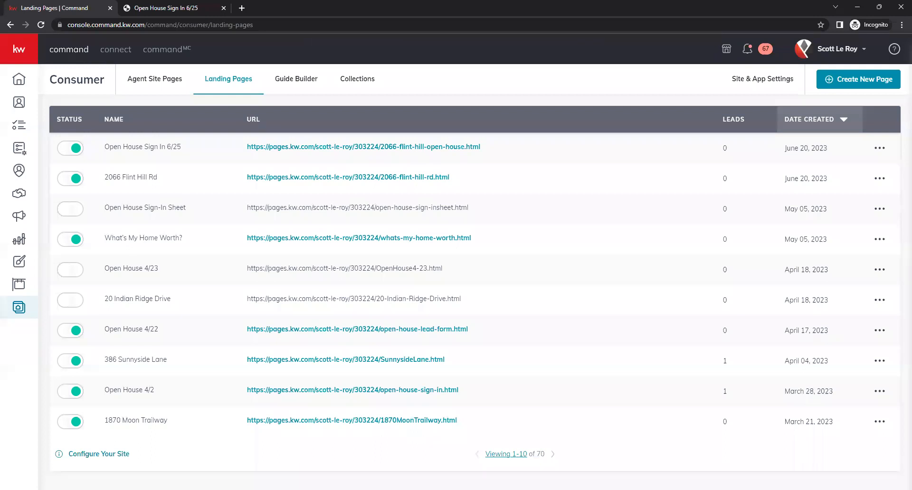